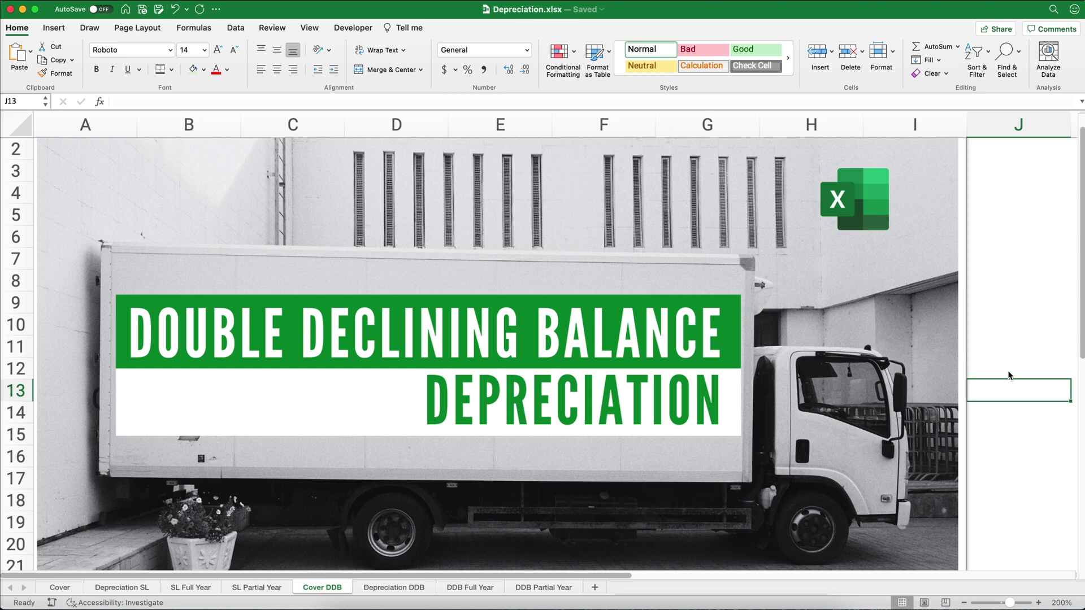
# Switch to the DDB Full Year sheet and review the useful life, the three method rules and the depreciation rate formula.
pyautogui.hotkey('alt', 'Right')
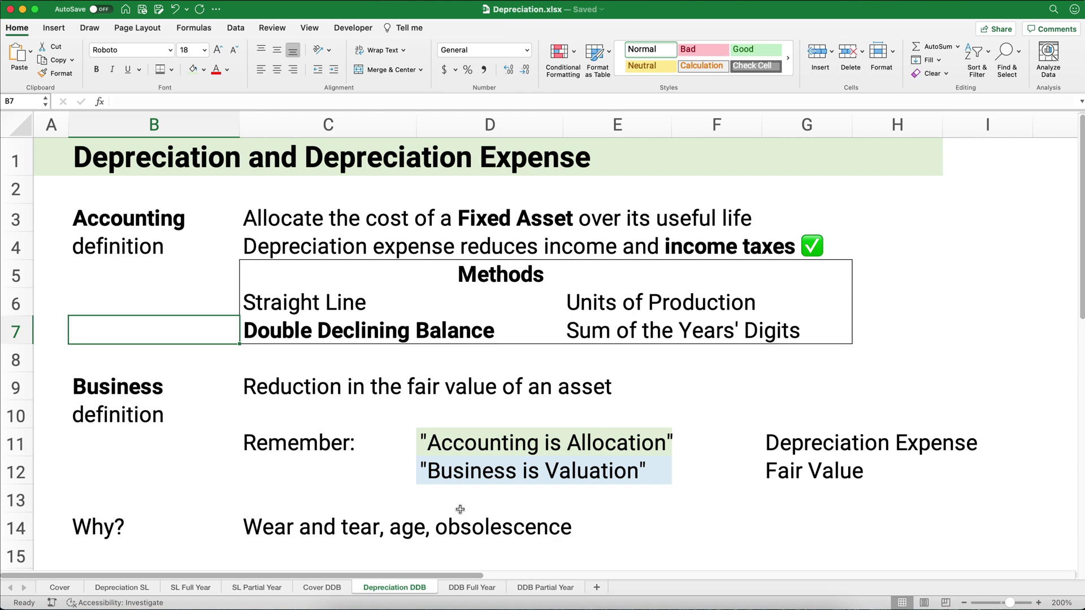
pyautogui.hotkey('alt', 'Right')
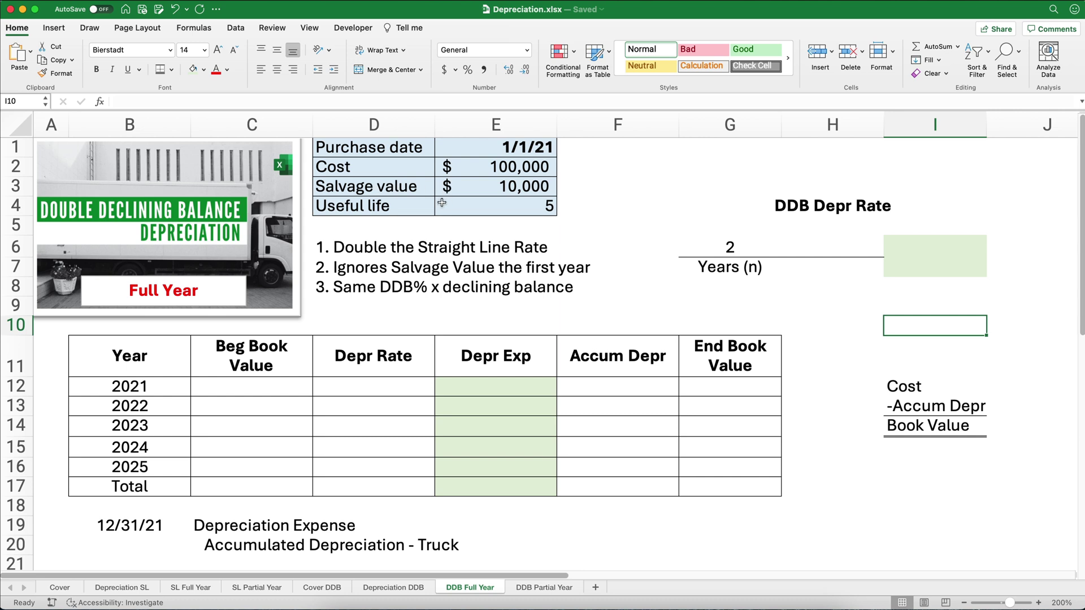
pyautogui.click(500, 207)
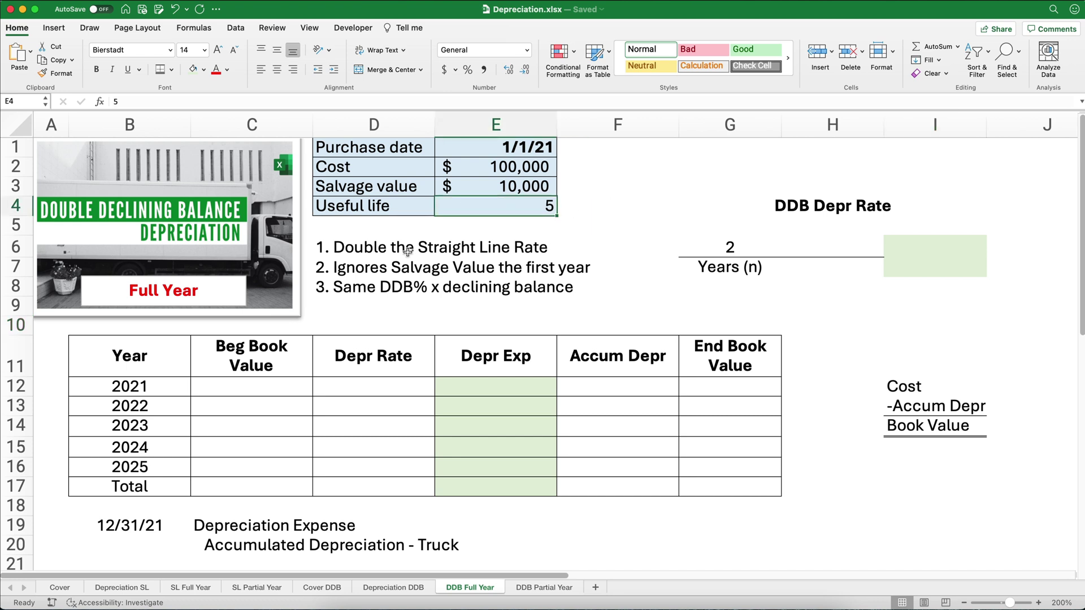
pyautogui.moveTo(326, 247); pyautogui.dragTo(568, 286)
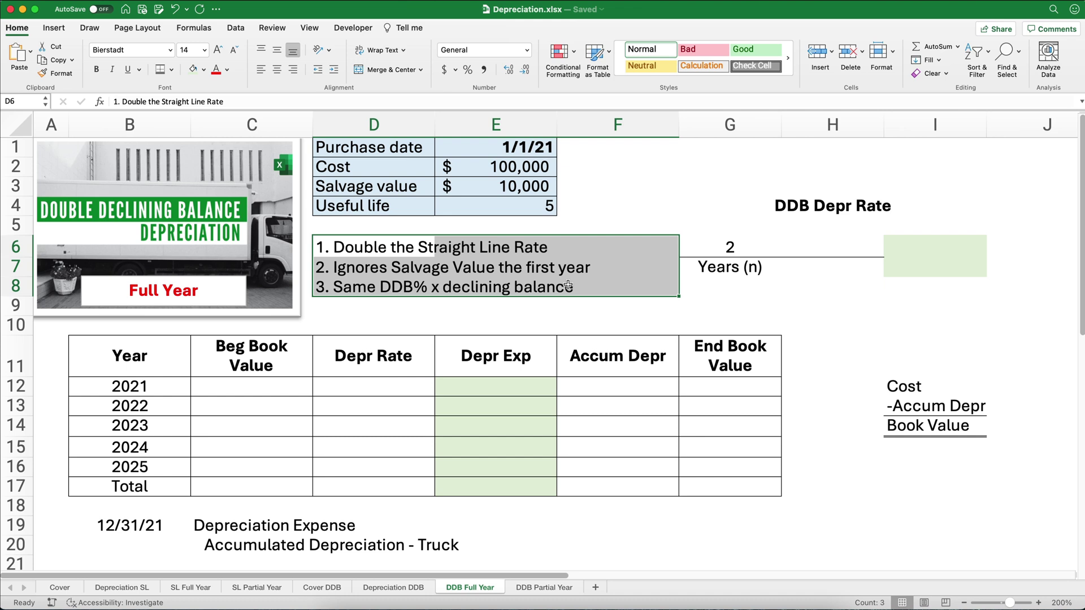
pyautogui.moveTo(729, 247); pyautogui.dragTo(730, 265)
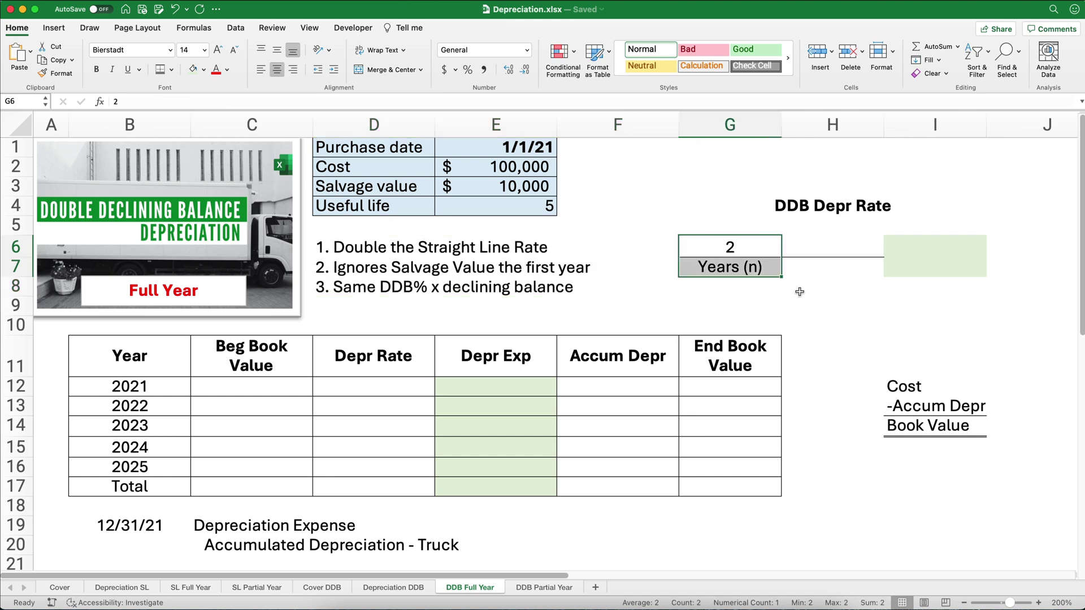
# Fill in the DDB rate fraction with 2 in H6 and a link to the useful life, =E4, in H7.
pyautogui.click(828, 249)
pyautogui.write('2')
pyautogui.press('Return')
pyautogui.write('=')
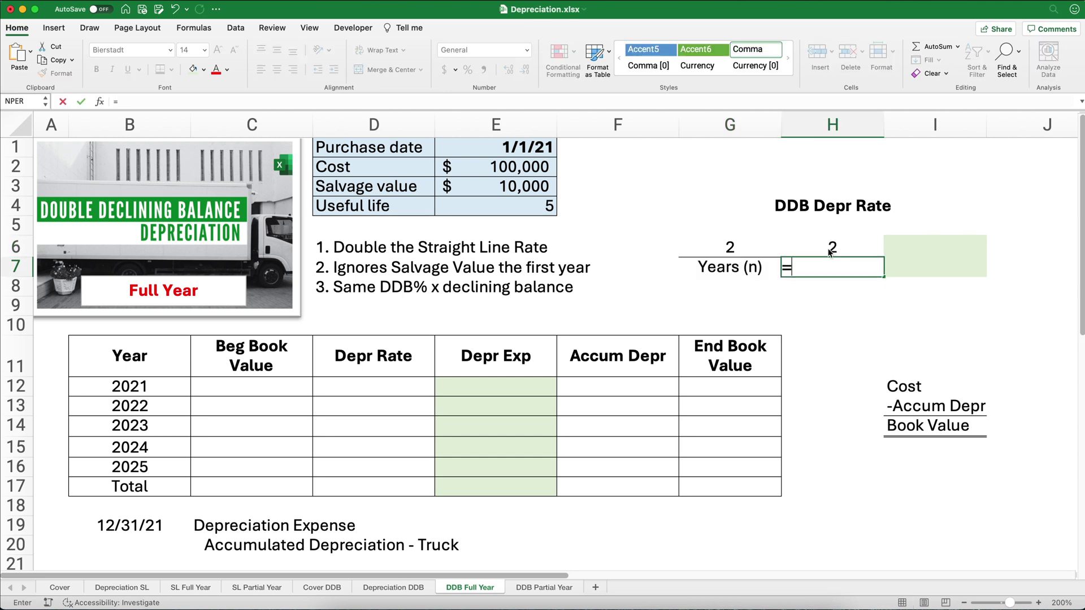
pyautogui.click(535, 205)
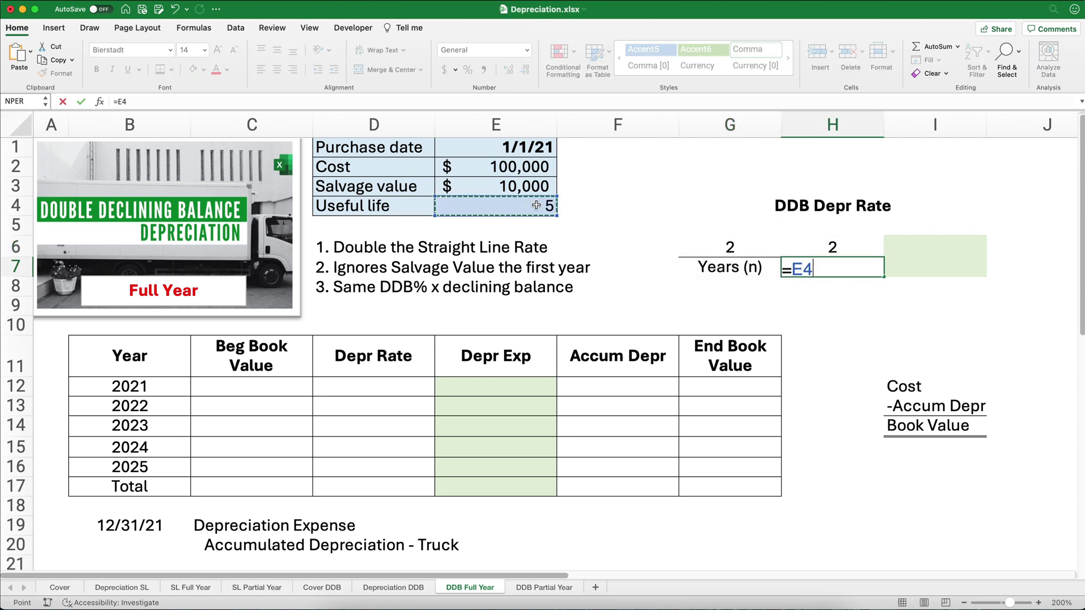
pyautogui.press('Return')
# Calculate the DDB depreciation rate in I6 with the formula =H6/H7.
pyautogui.click(893, 252)
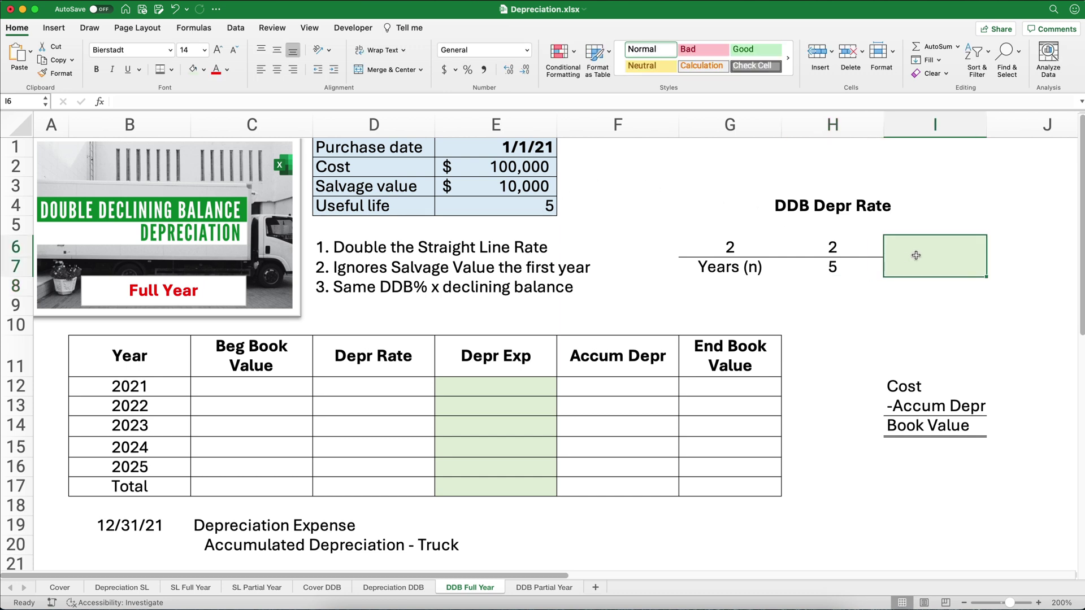
pyautogui.write('=')
pyautogui.press('Left')
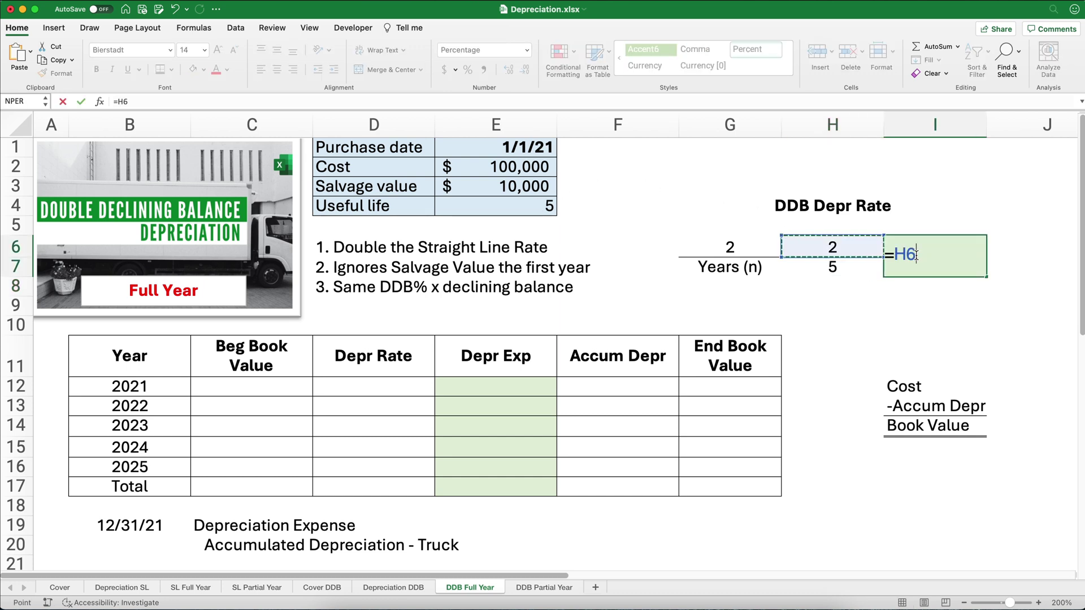
pyautogui.write('/')
pyautogui.press('Left')
pyautogui.press('Down')
pyautogui.press('Return')
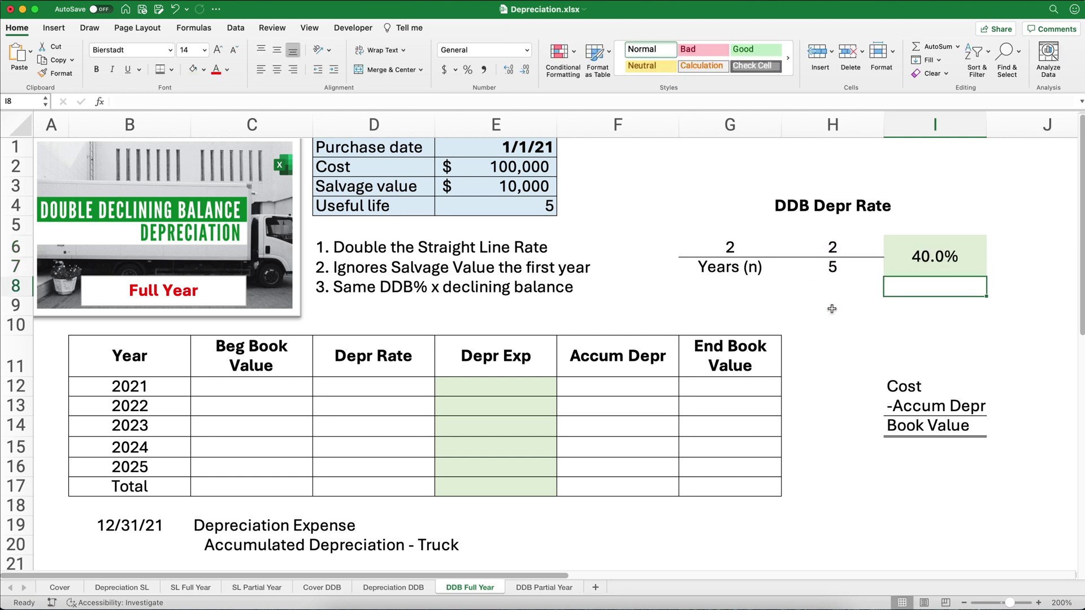
pyautogui.moveTo(371, 250); pyautogui.dragTo(571, 253)
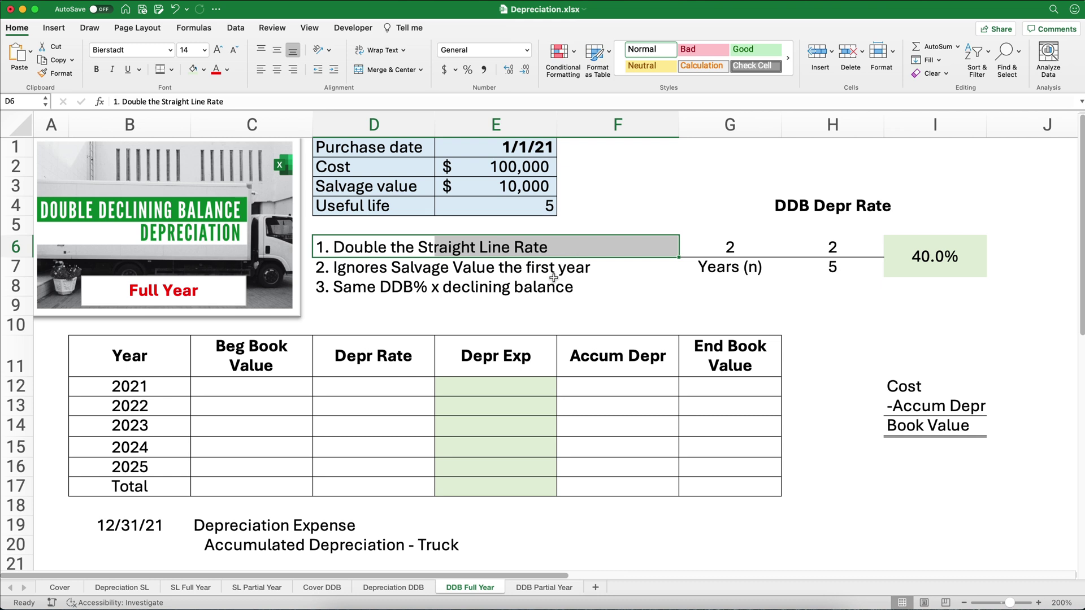
pyautogui.moveTo(357, 268); pyautogui.dragTo(588, 276)
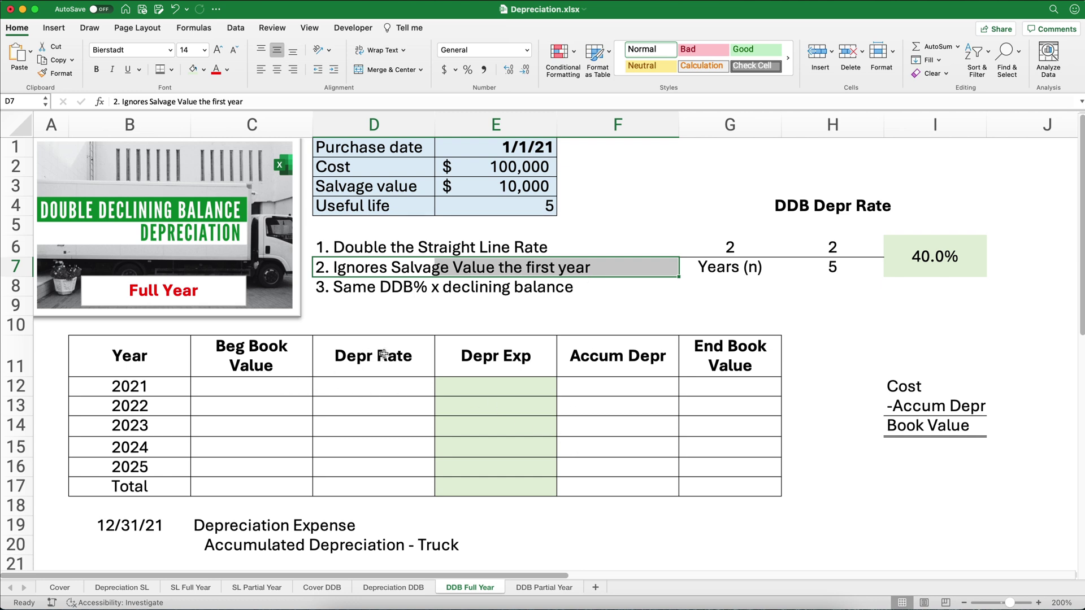
pyautogui.click(351, 290)
pyautogui.moveTo(350, 290); pyautogui.dragTo(572, 300)
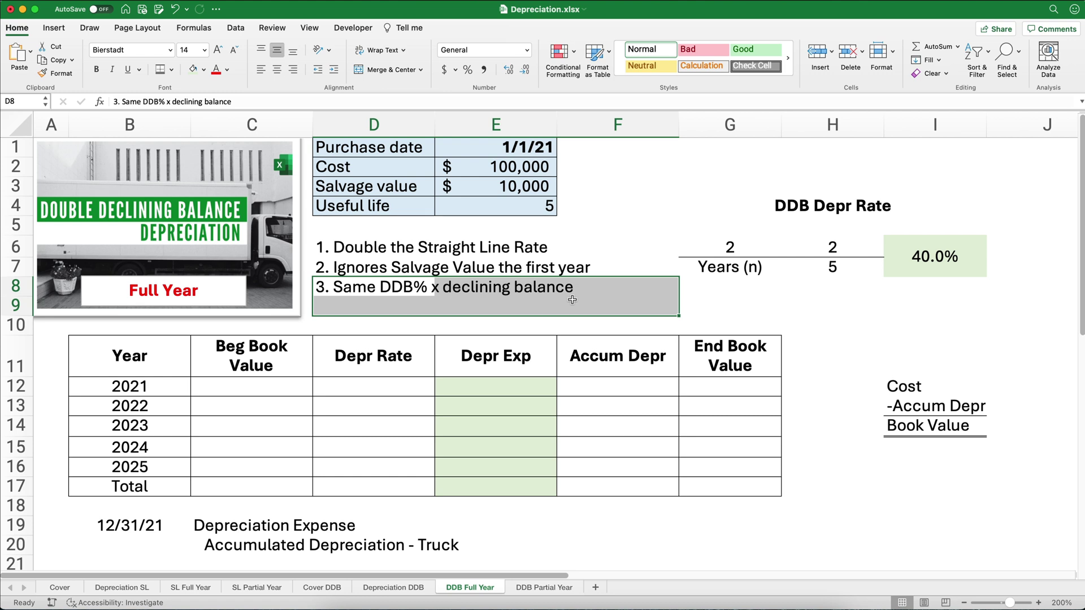
# Reword the third rule in D8 to read "3. Same Depr Rate x declining balance".
pyautogui.click(347, 292)
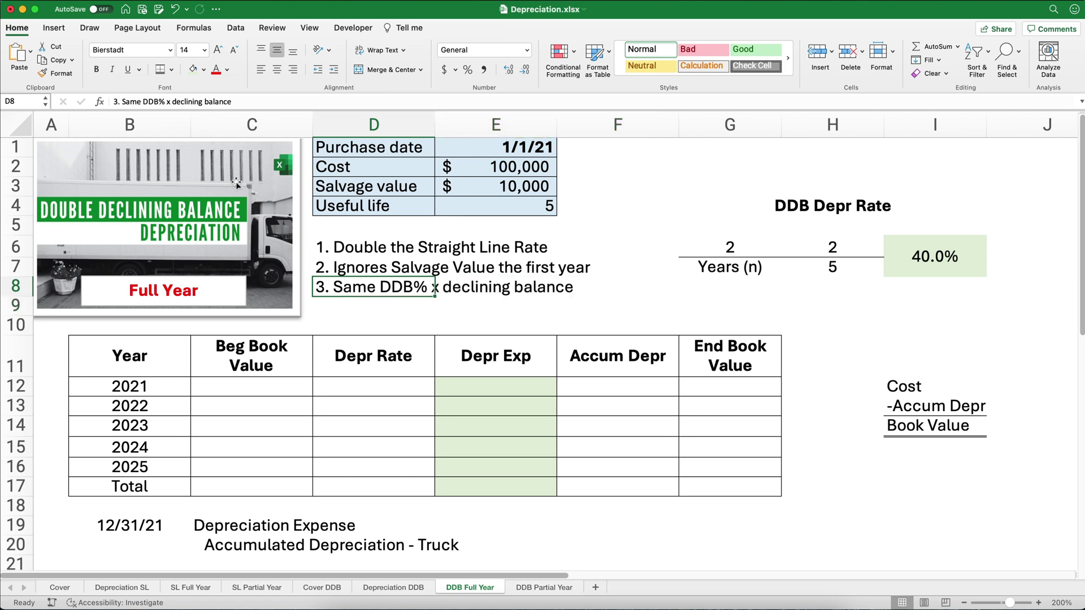
pyautogui.moveTo(148, 102); pyautogui.dragTo(164, 102)
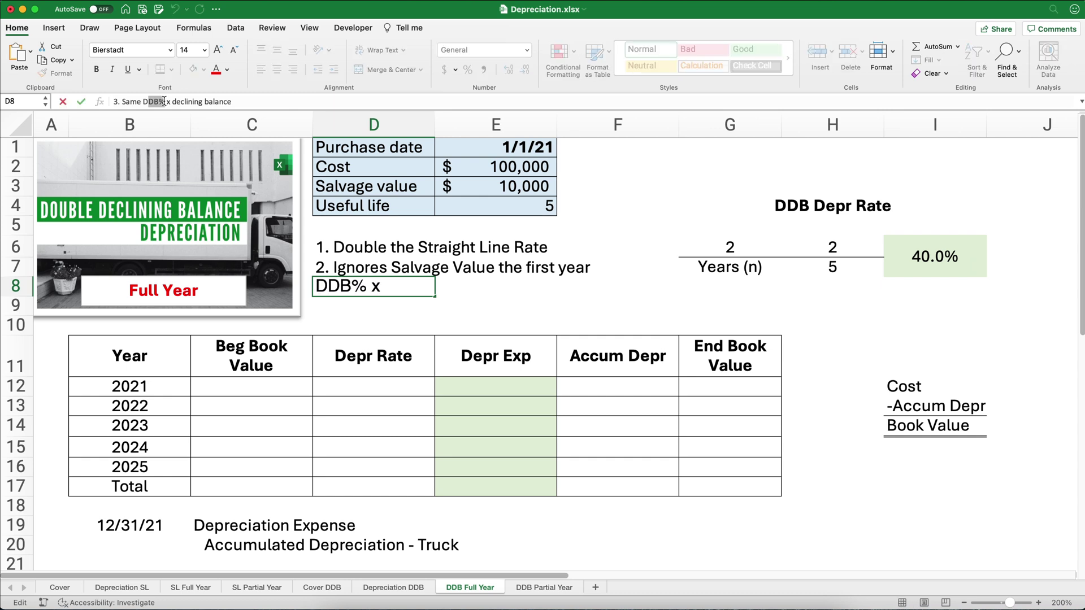
pyautogui.write('epr Rate')
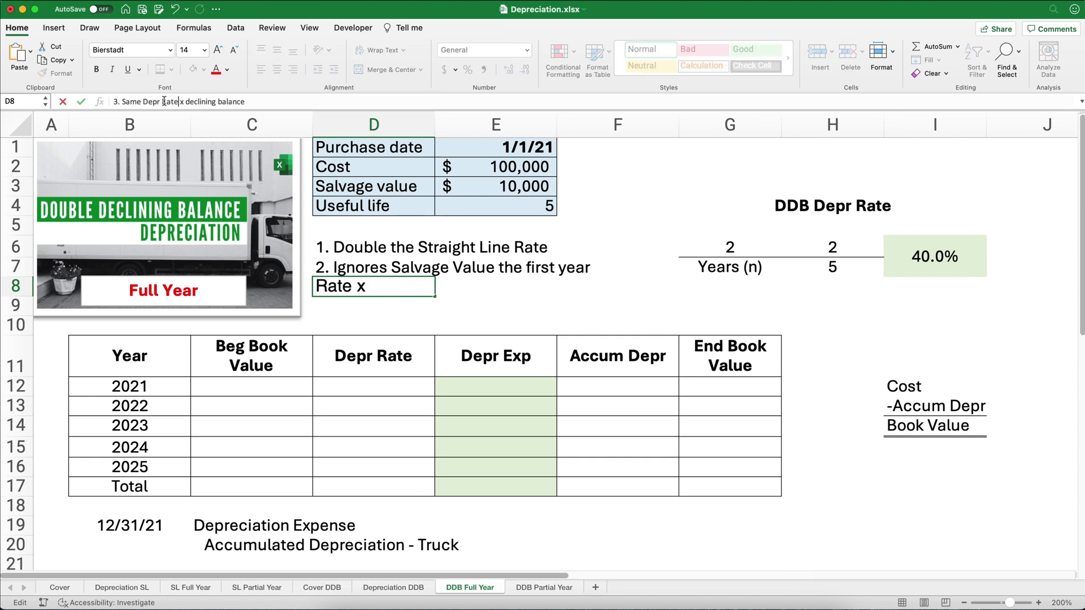
pyautogui.press('Return')
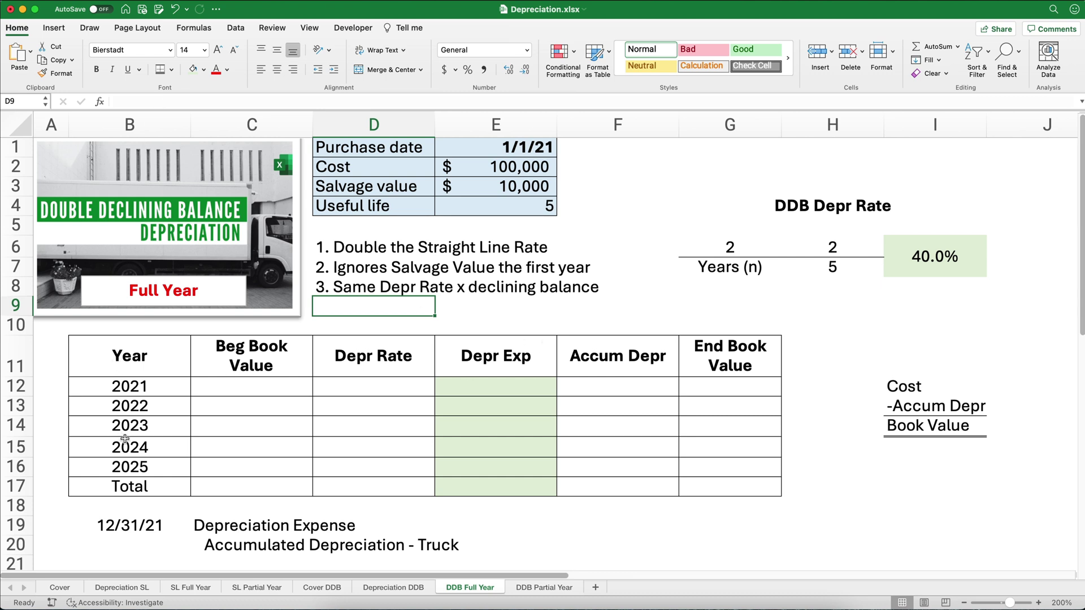
pyautogui.moveTo(126, 382); pyautogui.dragTo(156, 467)
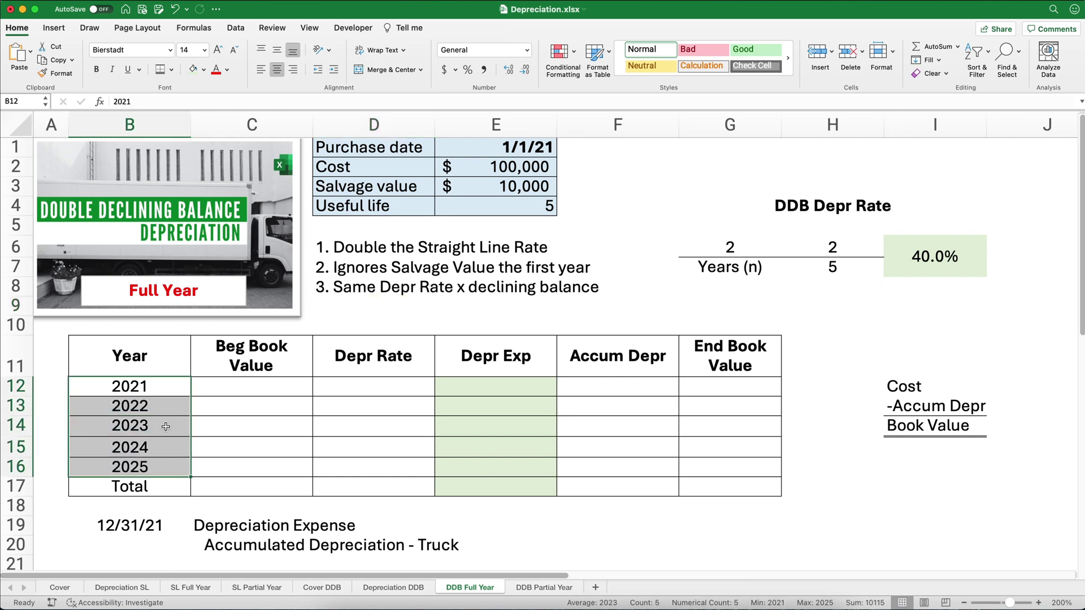
pyautogui.click(256, 361)
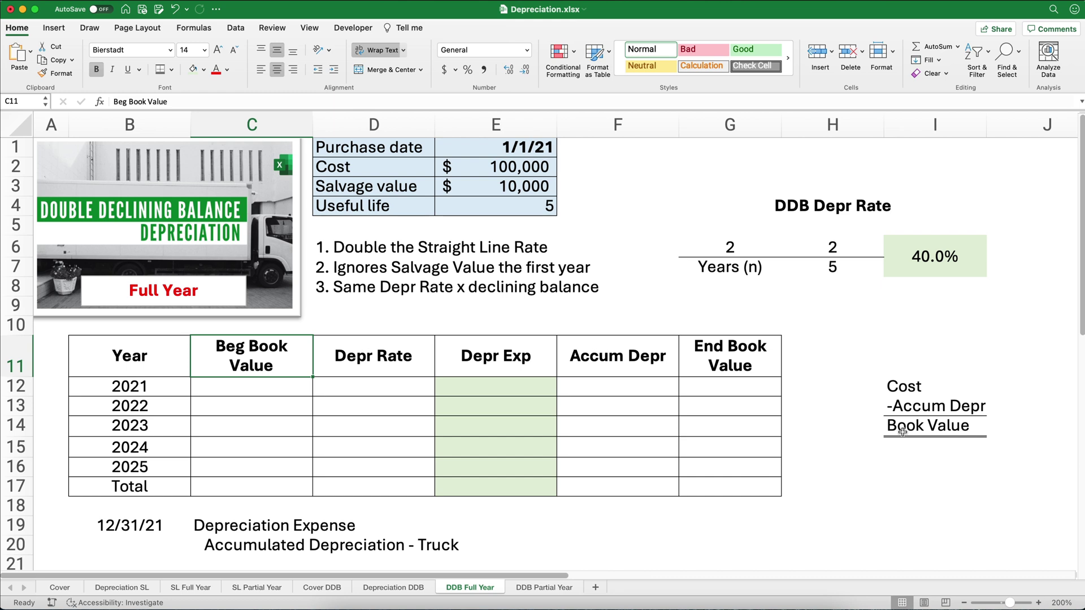
pyautogui.moveTo(359, 358); pyautogui.dragTo(371, 474)
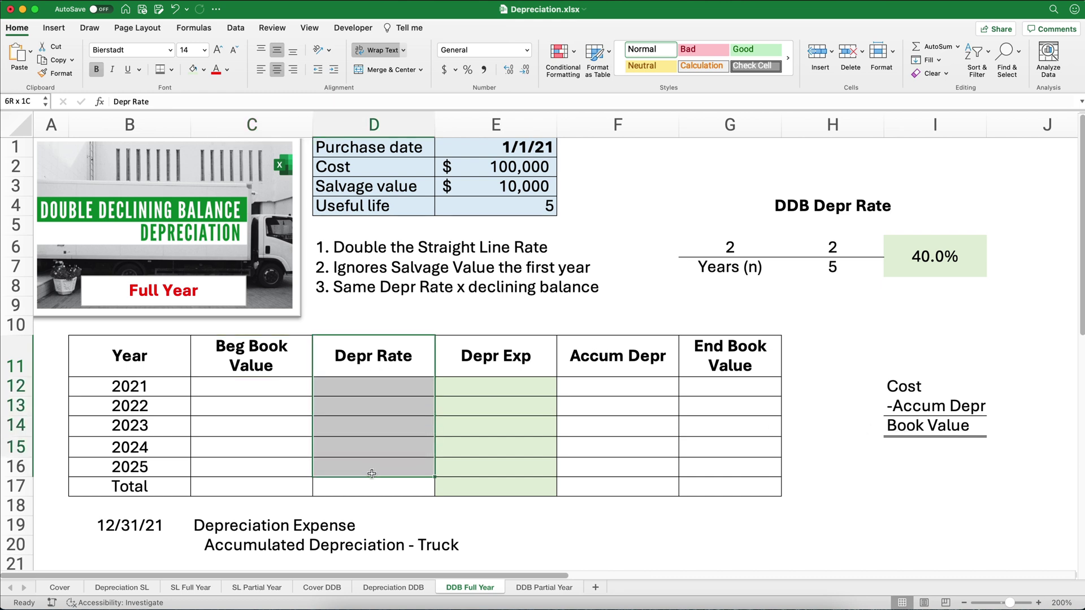
pyautogui.click(255, 359)
pyautogui.moveTo(263, 397); pyautogui.dragTo(264, 449)
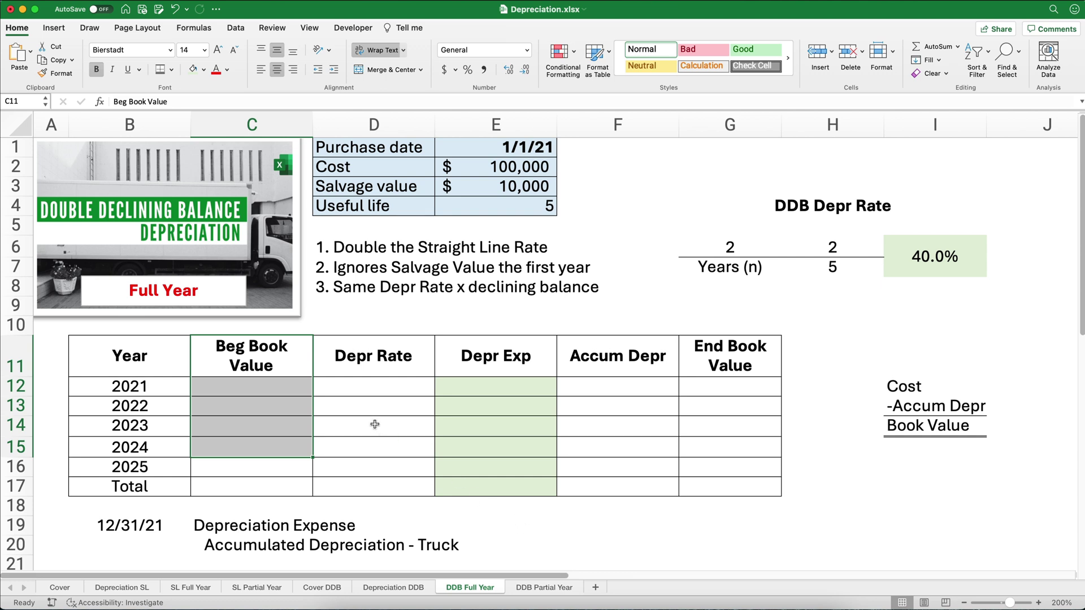
# Link the 2021 beginning book value in C12 to the truck's cost with =E2.
pyautogui.click(282, 386)
pyautogui.write('=')
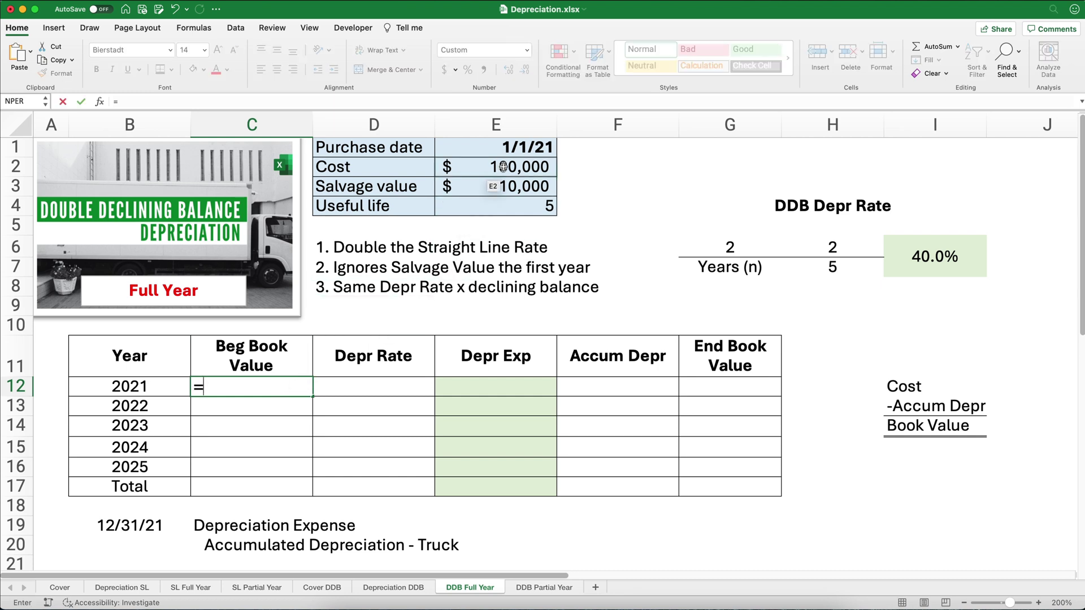
pyautogui.click(503, 167)
pyautogui.press('Return')
# Link the 2021 depreciation rate in D12 to the DDB rate with =$I$6 and fill it through 2025 (D16).
pyautogui.press('Up')
pyautogui.press('Right')
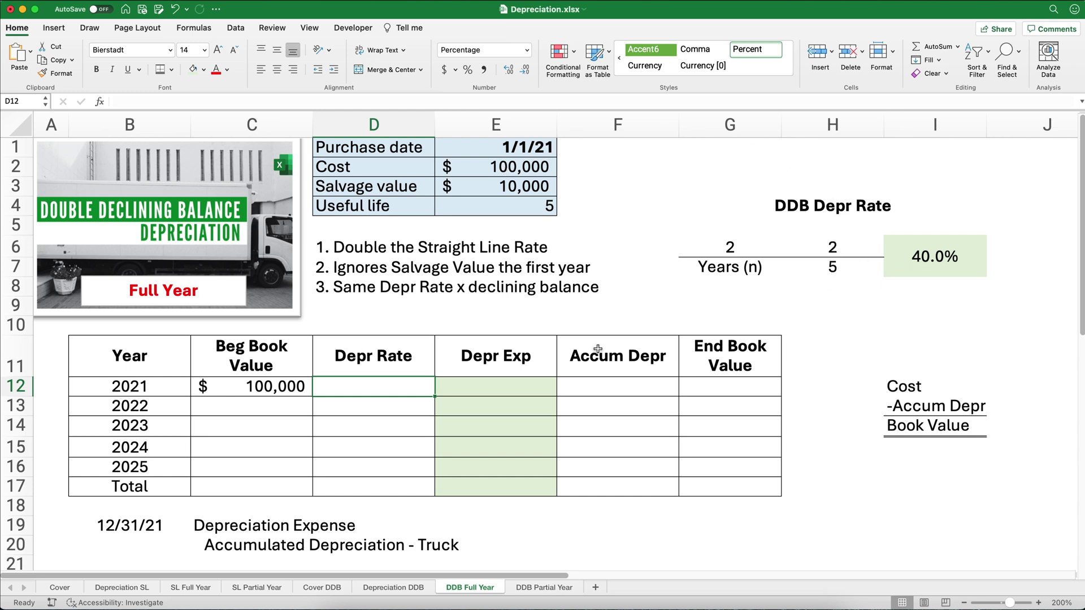
pyautogui.write('=')
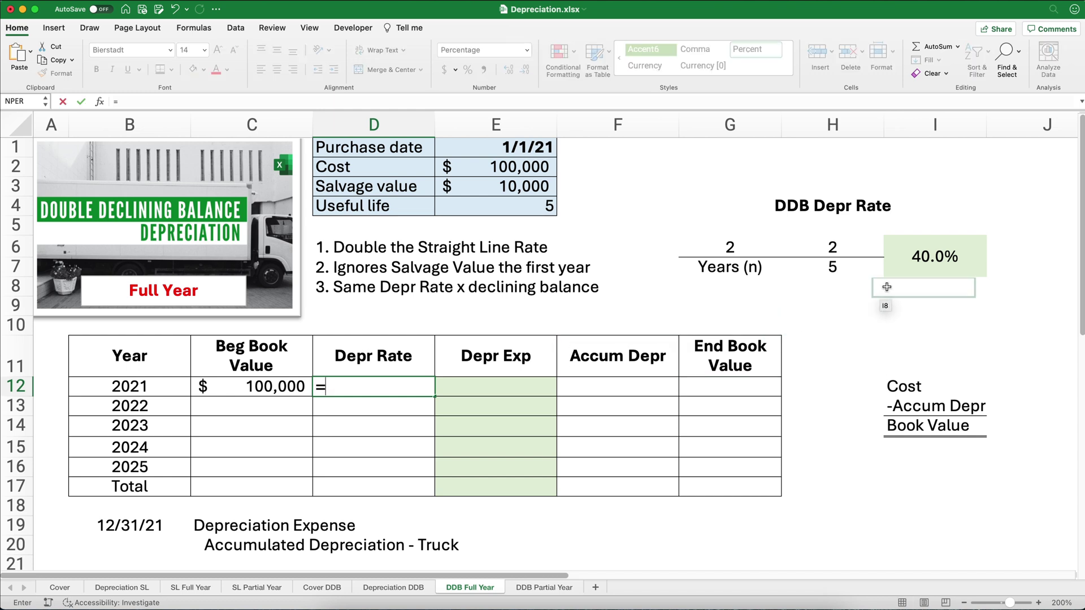
pyautogui.click(910, 262)
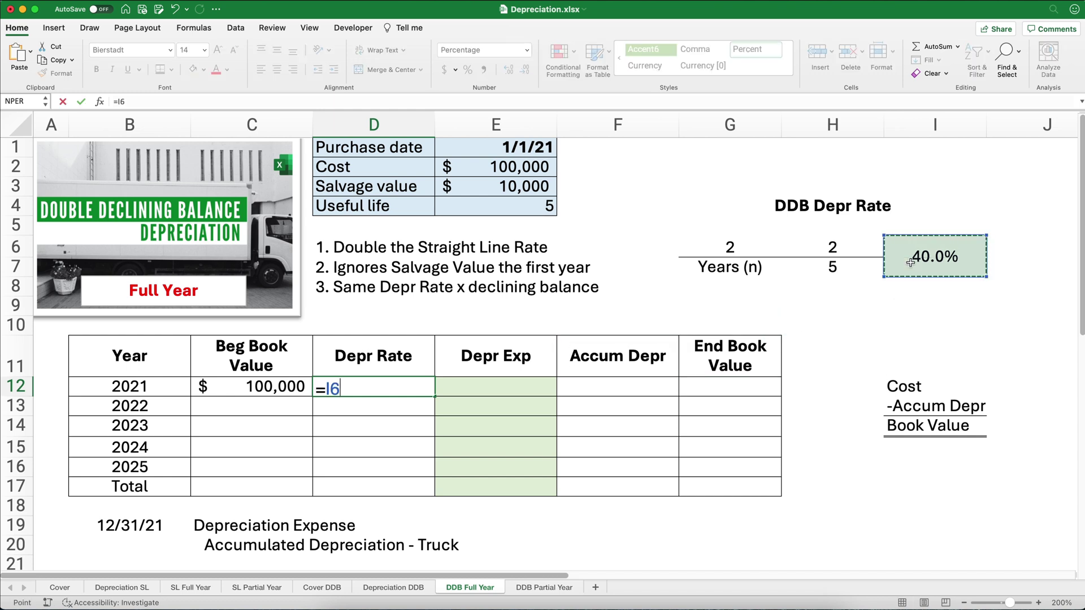
pyautogui.press('F4')
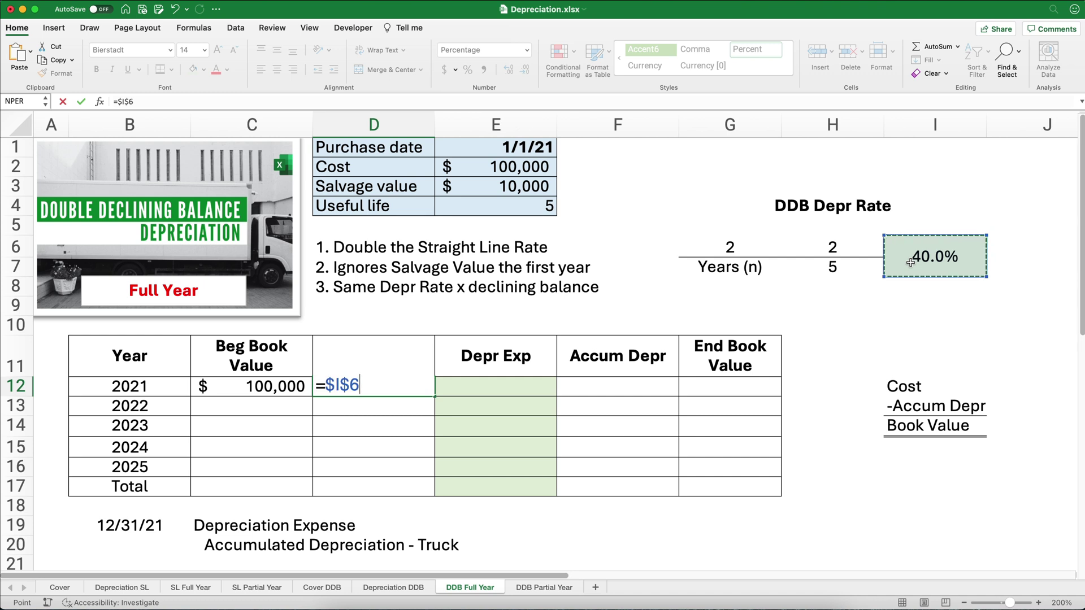
pyautogui.press('Return')
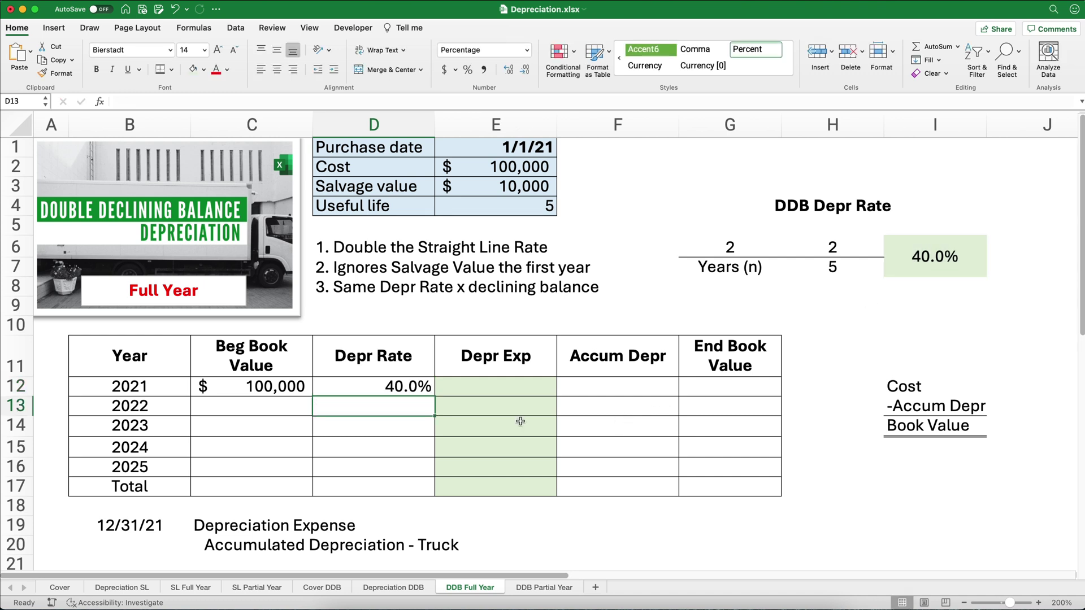
pyautogui.click(412, 387)
pyautogui.moveTo(435, 396); pyautogui.dragTo(435, 472)
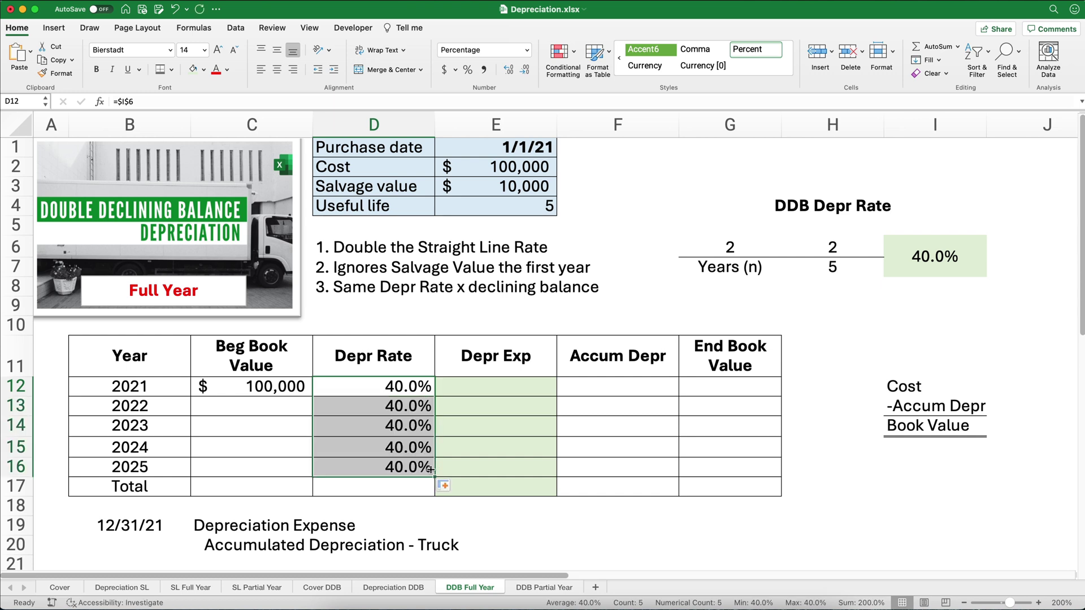
# Calculate the 2021 depreciation expense in E12 with the formula =C12*D12.
pyautogui.click(477, 389)
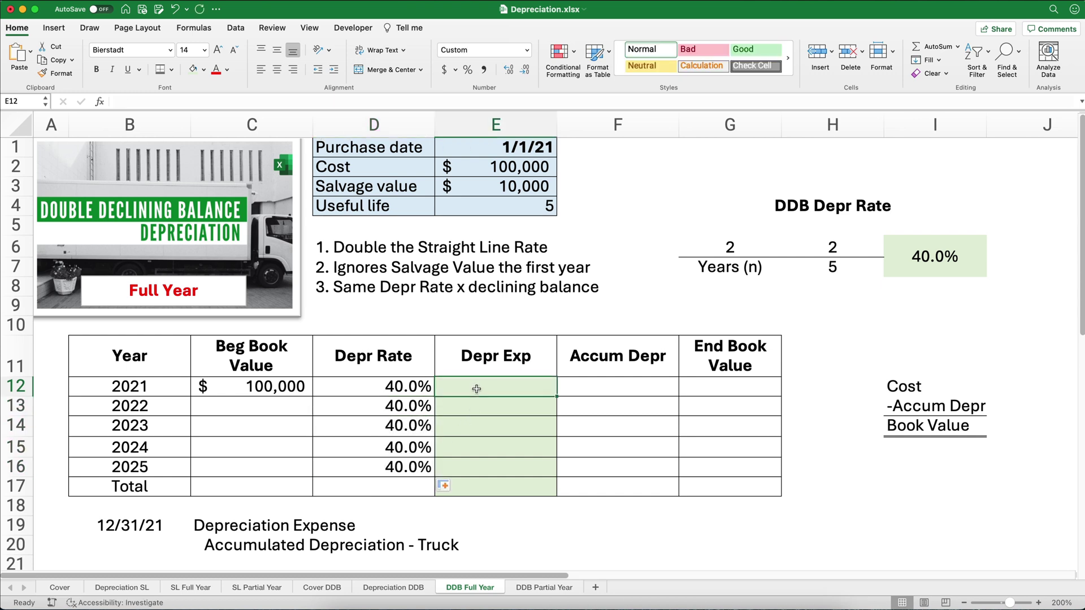
pyautogui.write('=')
pyautogui.press('Left')
pyautogui.press('Left')
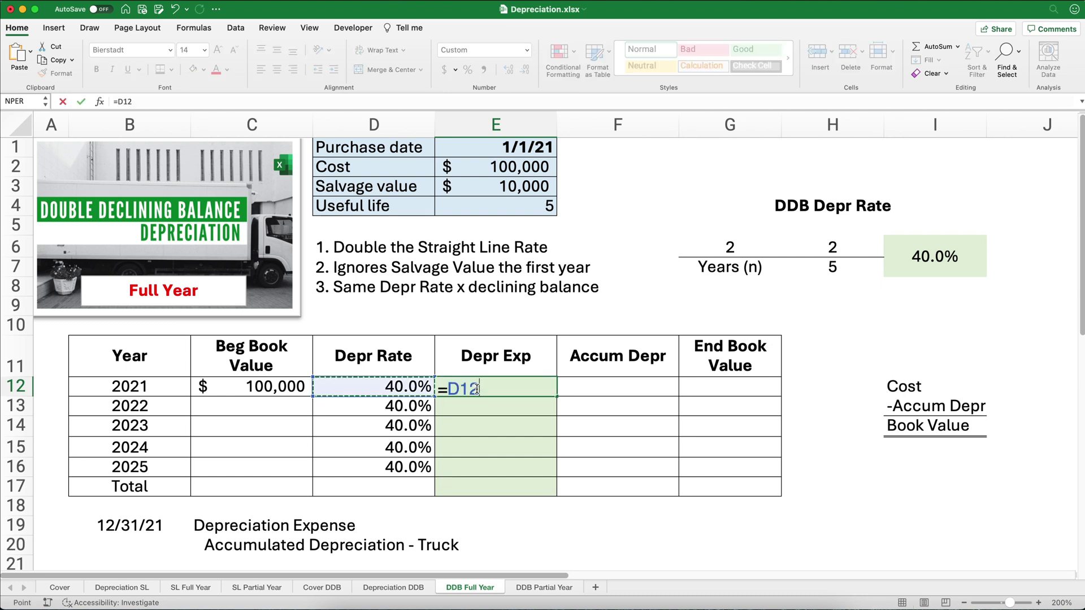
pyautogui.write('*')
pyautogui.press('Left')
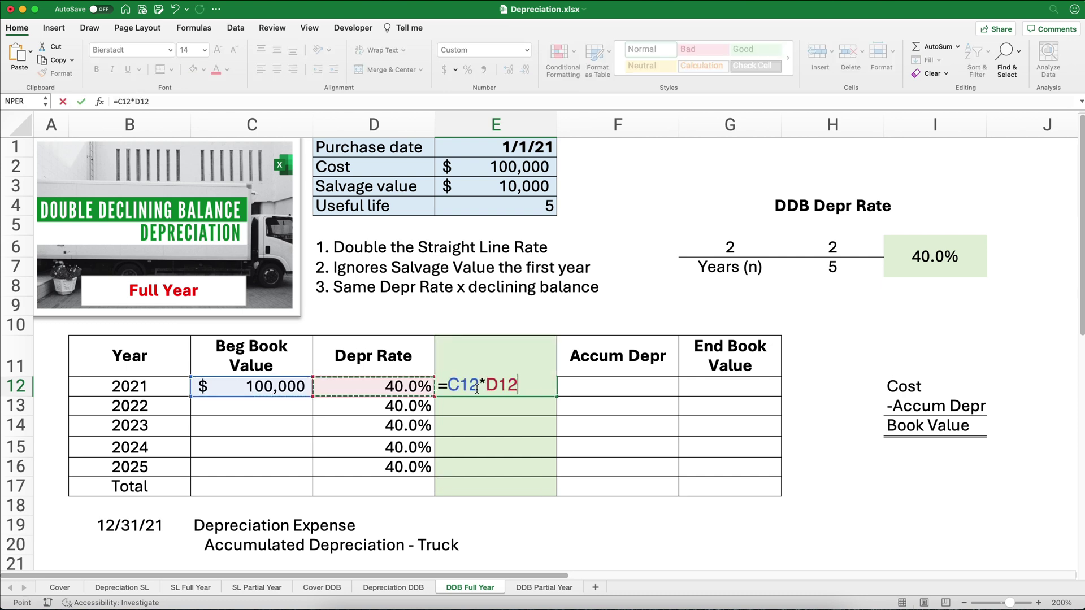
pyautogui.press('Return')
# Set the 2021 accumulated depreciation in F12 equal to that year's depreciation expense with =E12.
pyautogui.click(476, 388)
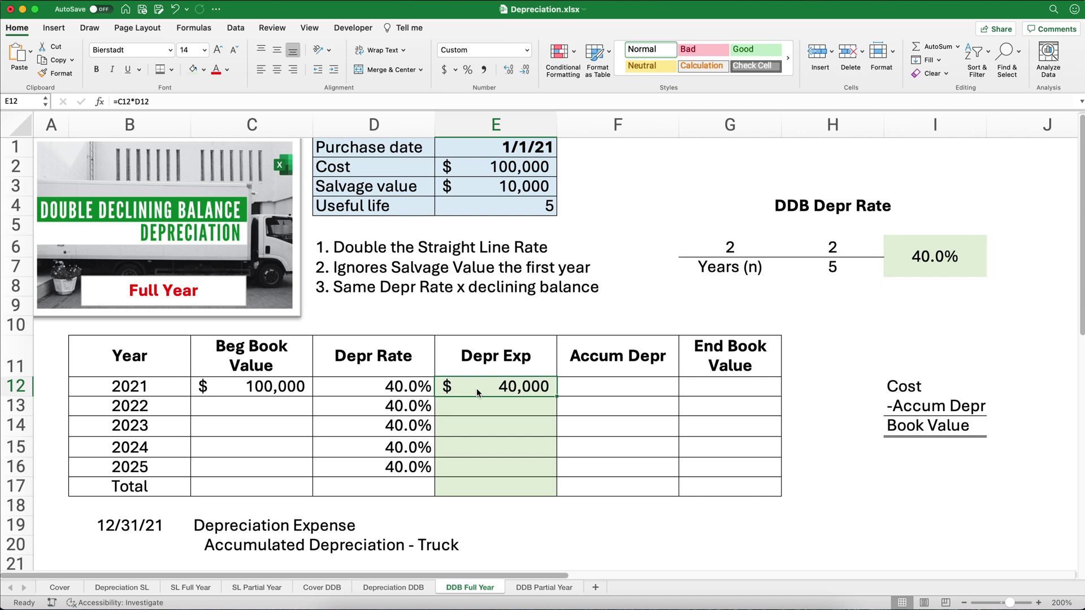
pyautogui.press('Right')
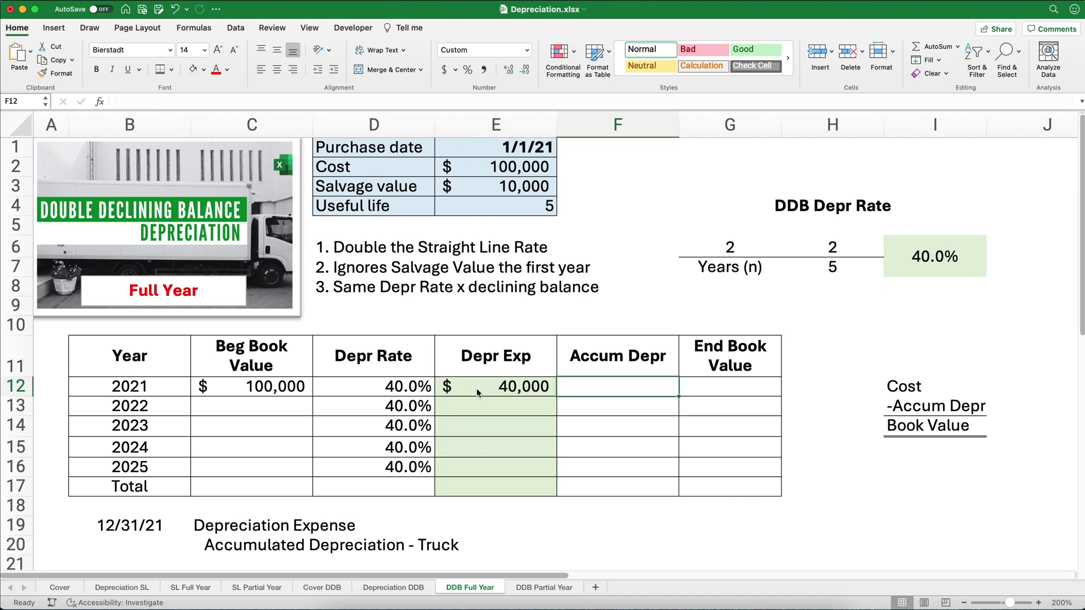
pyautogui.write('=')
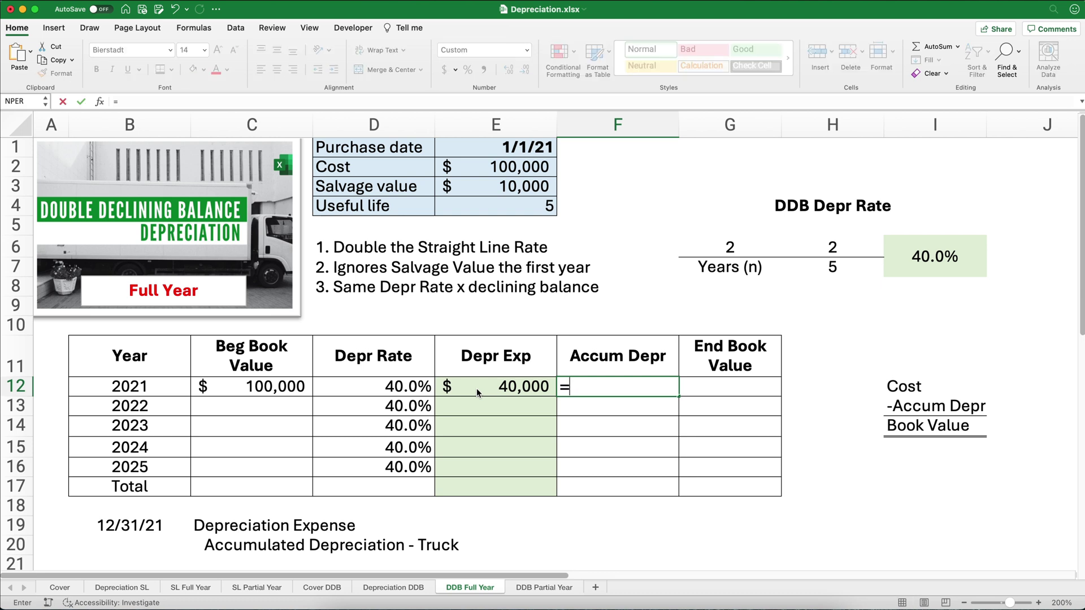
pyautogui.press('Left')
pyautogui.press('Tab')
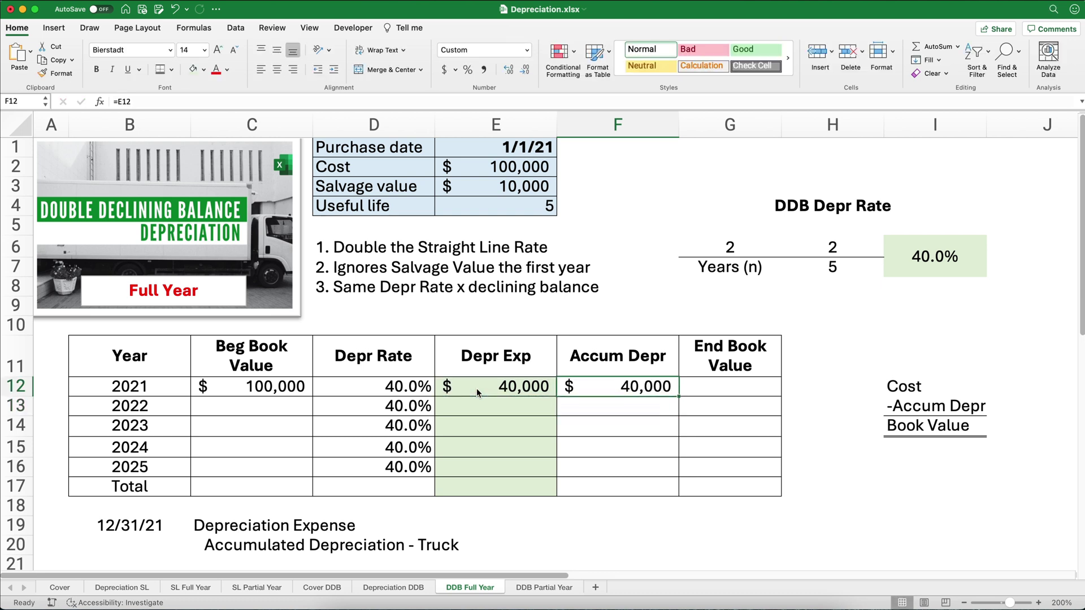
# Calculate the 2021 ending book value in G12 as cost minus accumulated depreciation with the formula =$E$2-F12.
pyautogui.write('=')
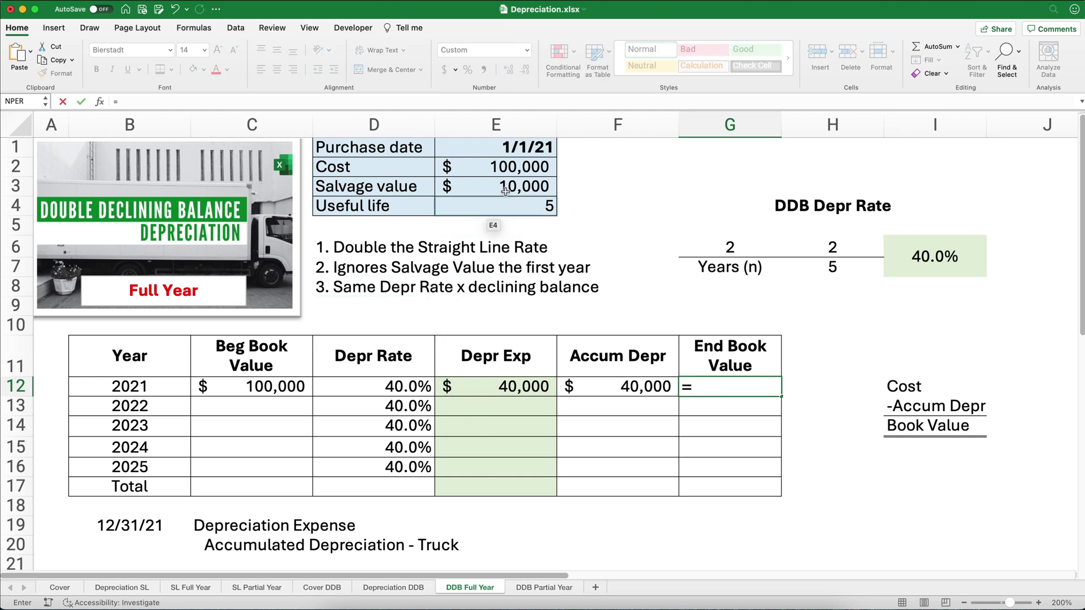
pyautogui.click(512, 167)
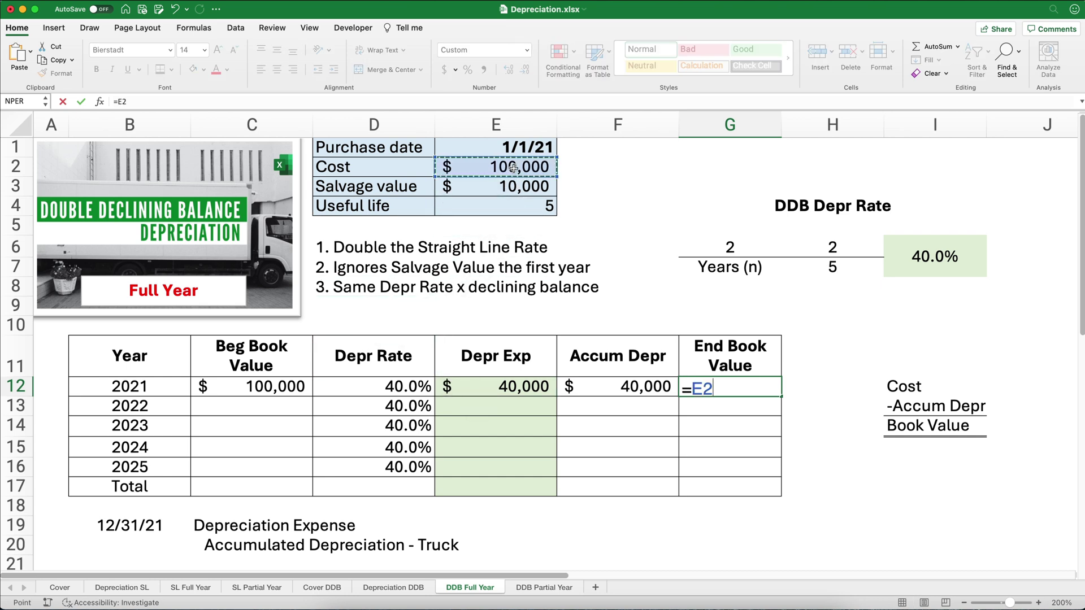
pyautogui.press('F4')
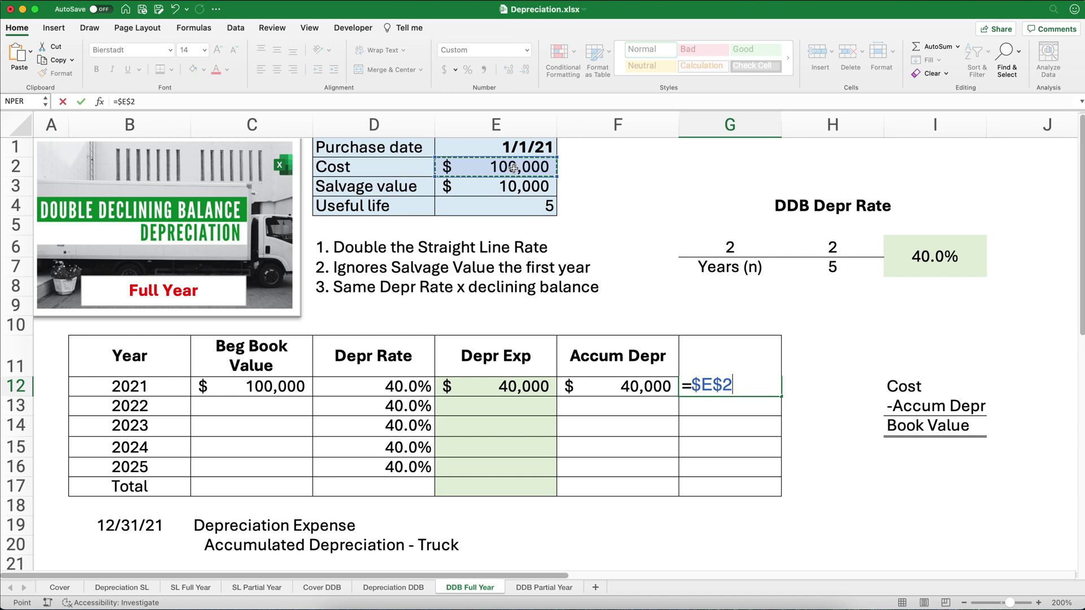
pyautogui.write('-')
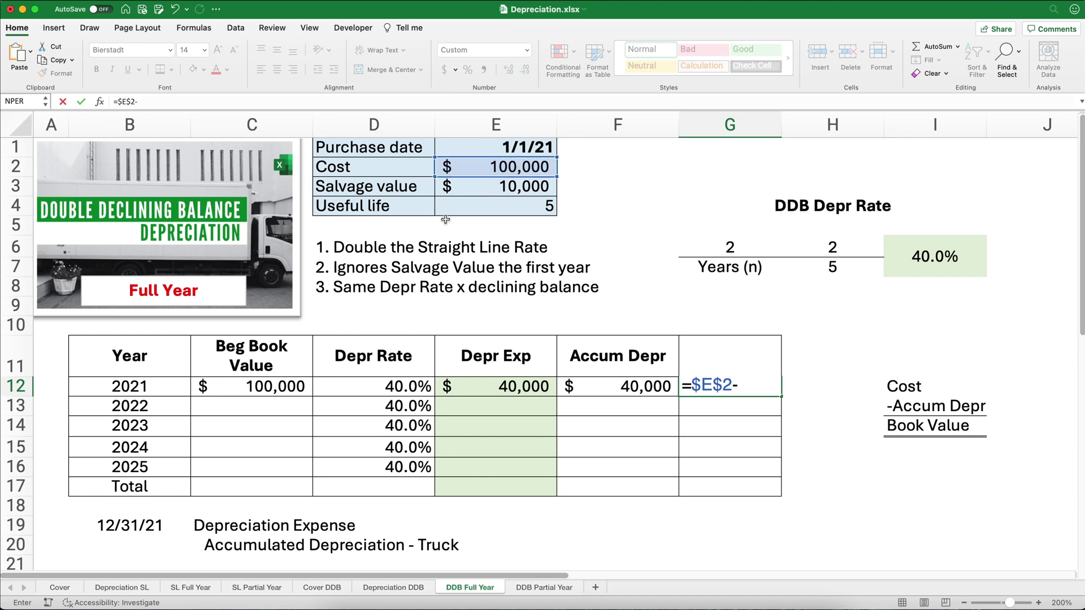
pyautogui.click(611, 385)
pyautogui.hotkey('ctrl', 'Return')
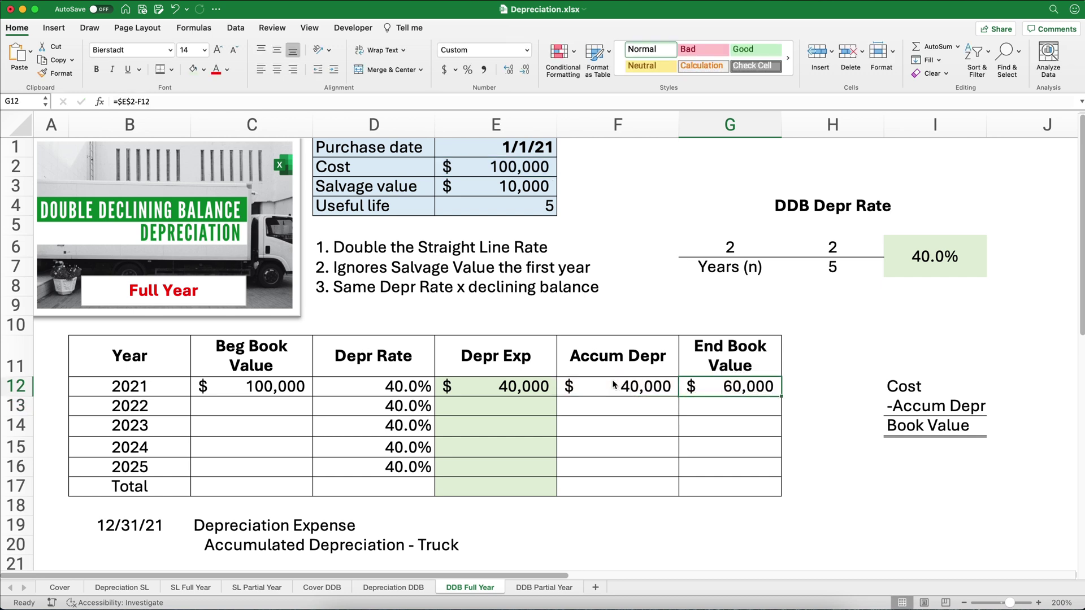
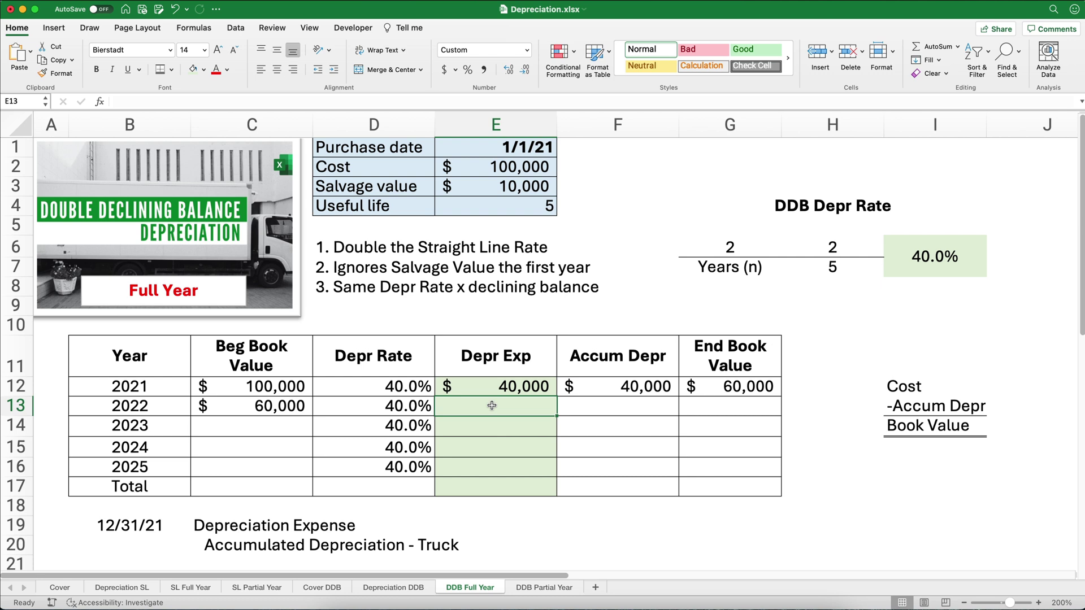
# Calculate the 2022 depreciation expense in E13 with the formula =C13*D13.
pyautogui.write('=')
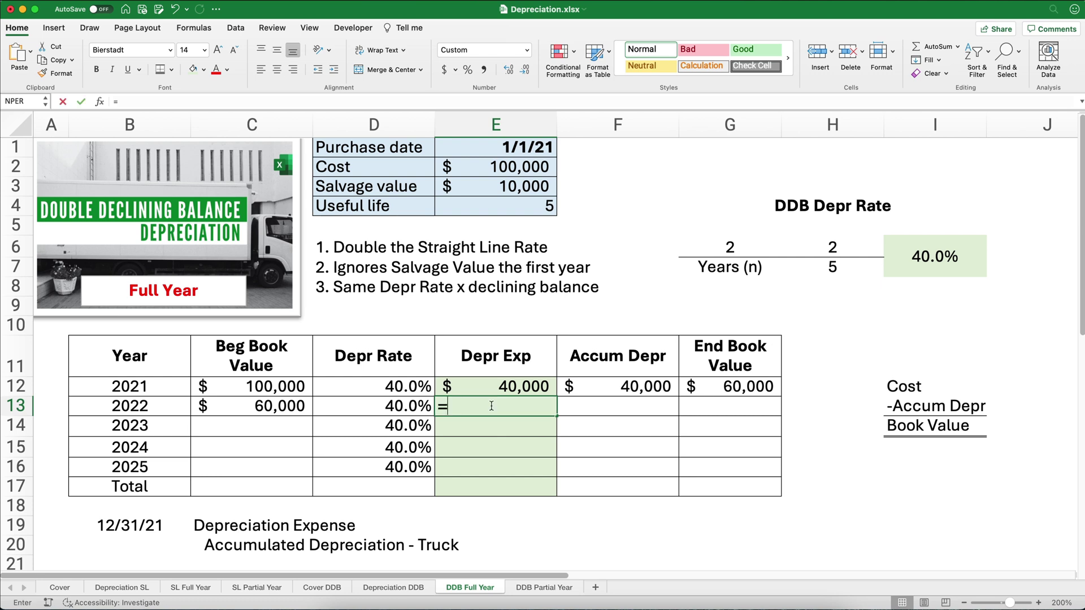
pyautogui.press('Left')
pyautogui.press('Left')
pyautogui.write('*')
pyautogui.press('Left')
pyautogui.press('Return')
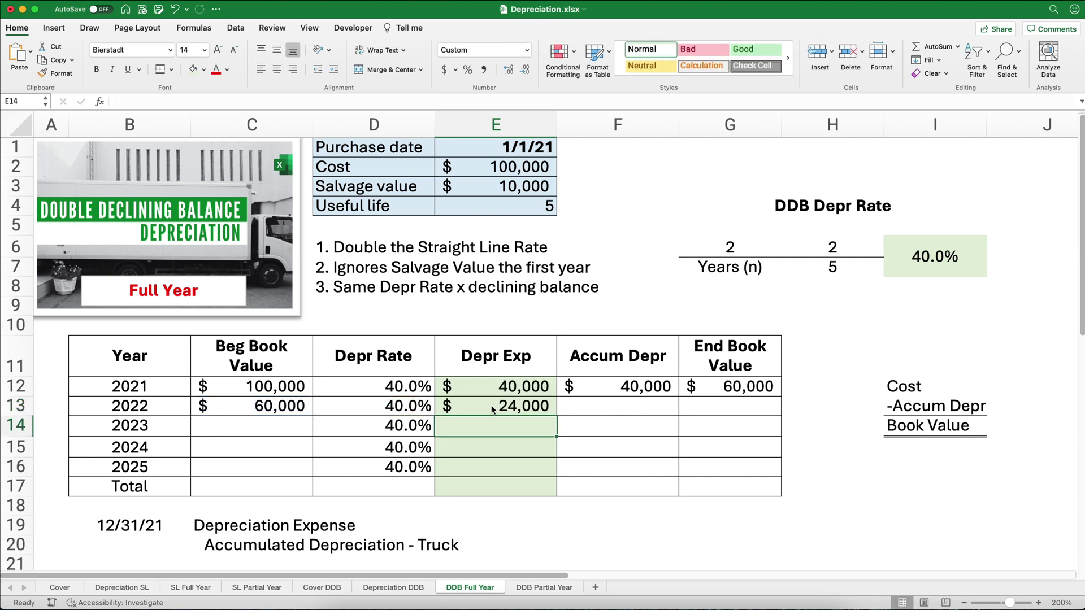
# Calculate the 2022 accumulated depreciation in F13 by adding that year's expense to the prior balance with =F12+E13.
pyautogui.press('Up')
pyautogui.press('Right')
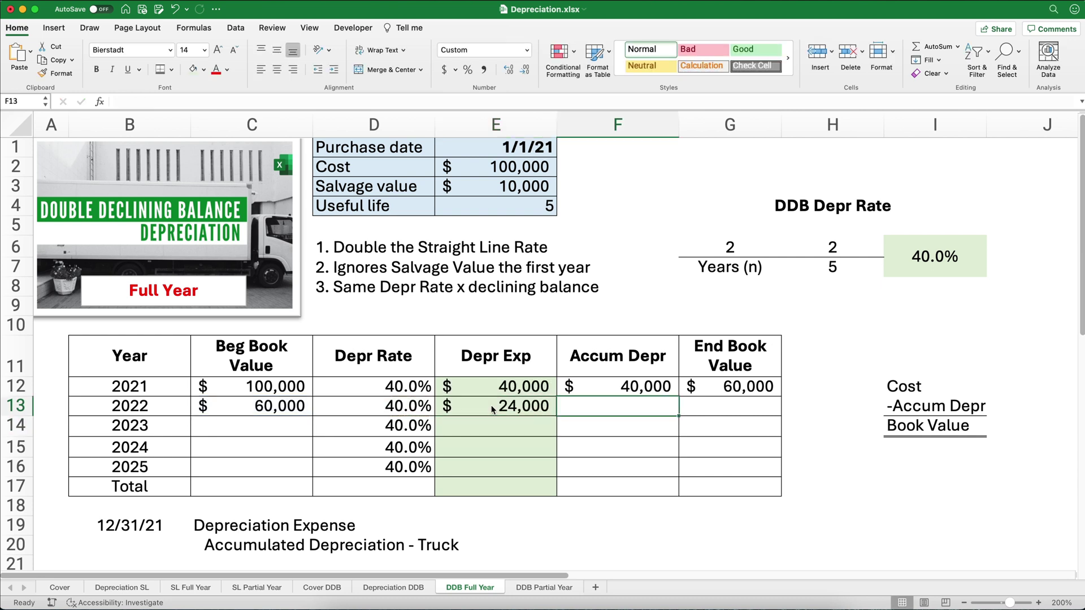
pyautogui.write('=')
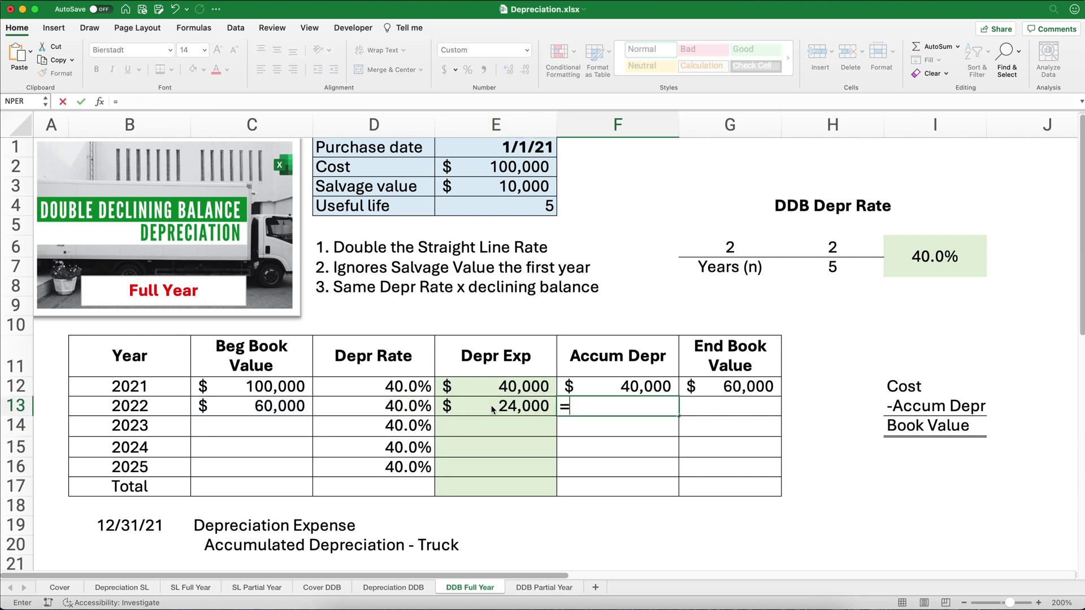
pyautogui.press('Up')
pyautogui.write('+')
pyautogui.press('Left')
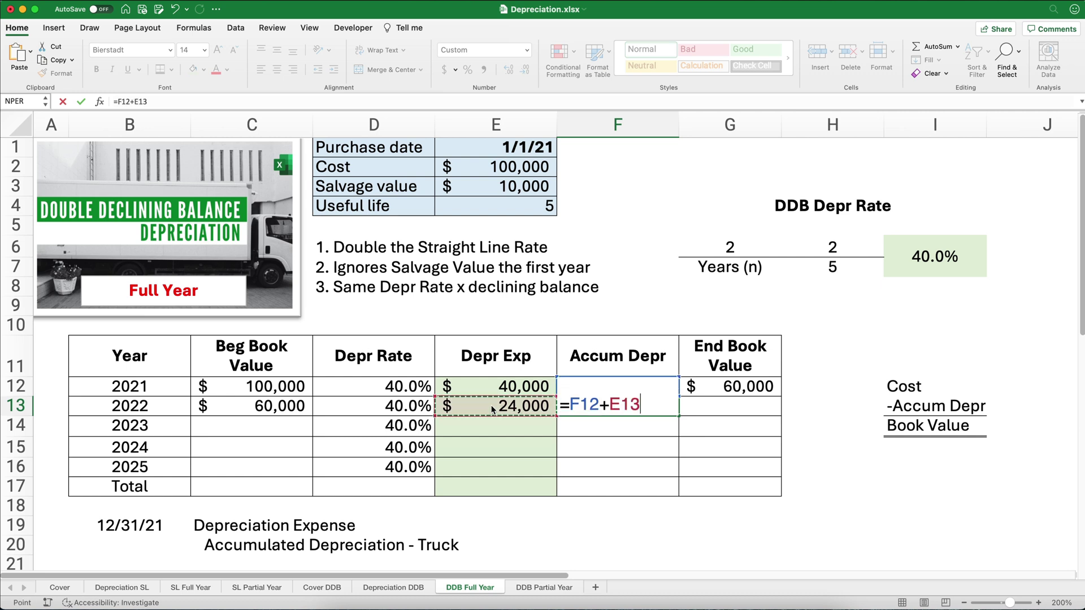
pyautogui.press('Return')
# Calculate the 2022 ending book value in G13 with the formula =$E$2-F13.
pyautogui.press('Up')
pyautogui.press('Right')
pyautogui.write('=')
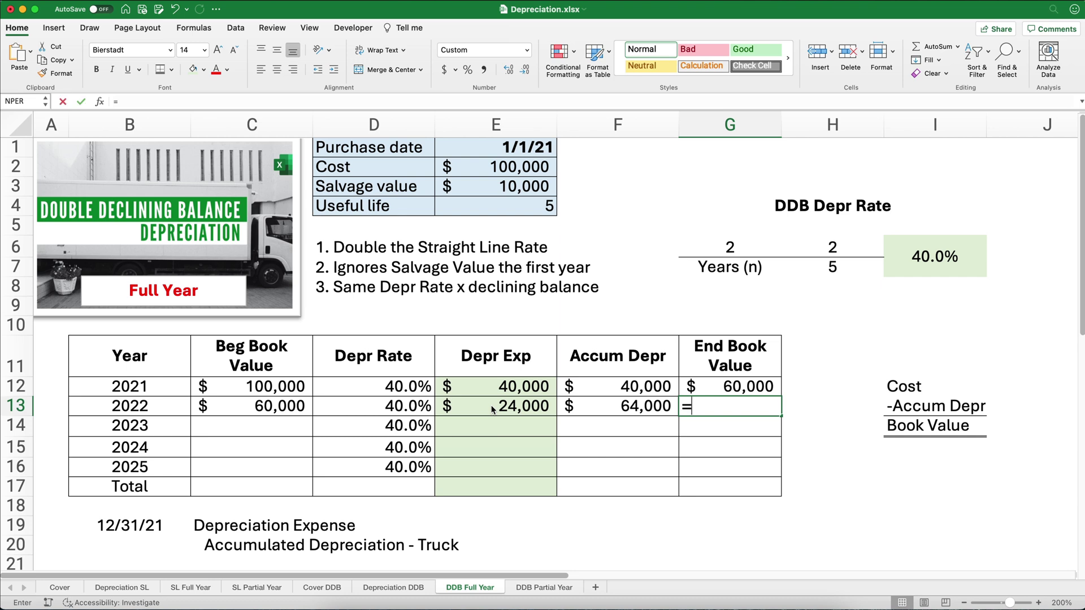
pyautogui.click(488, 169)
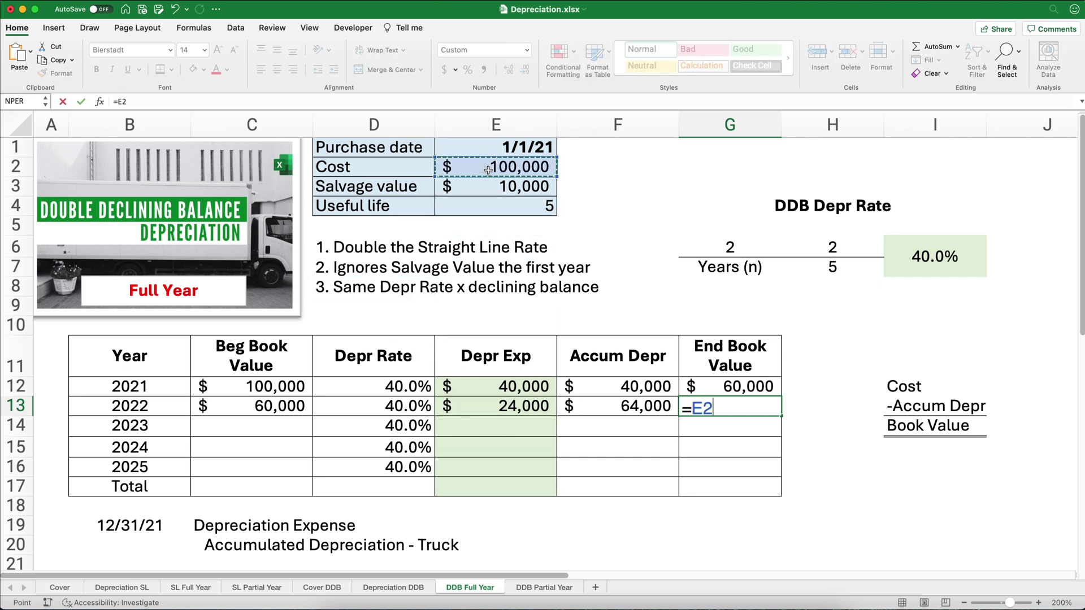
pyautogui.press('F4')
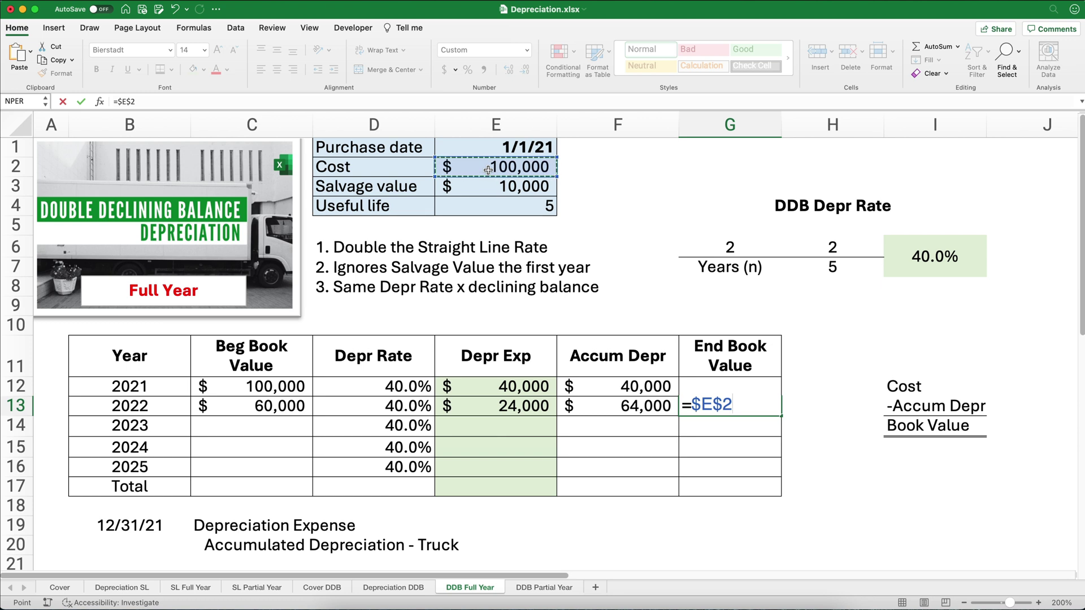
pyautogui.write('-')
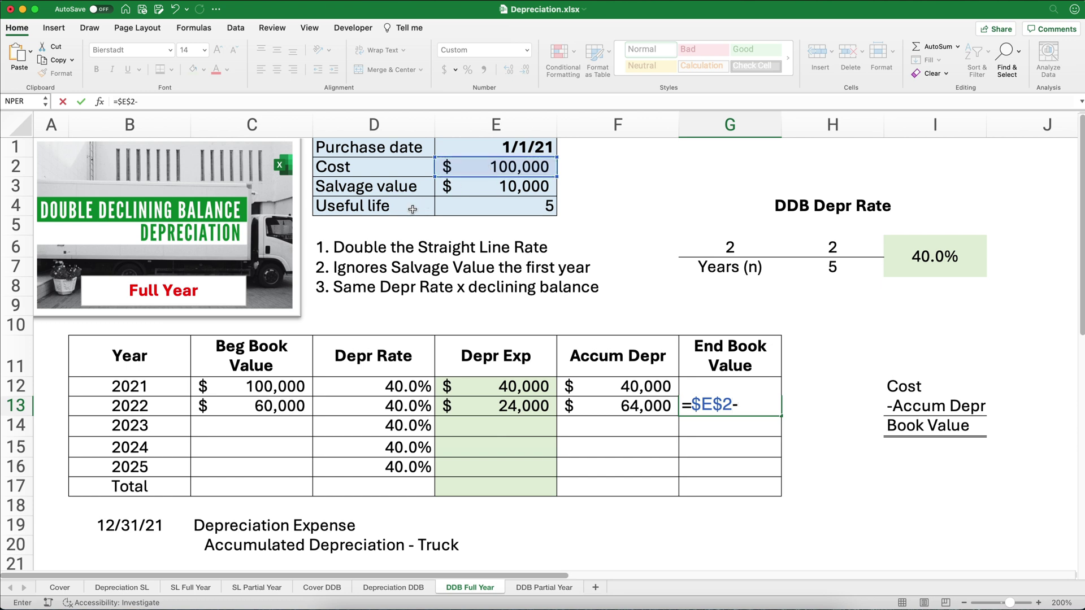
pyautogui.click(616, 404)
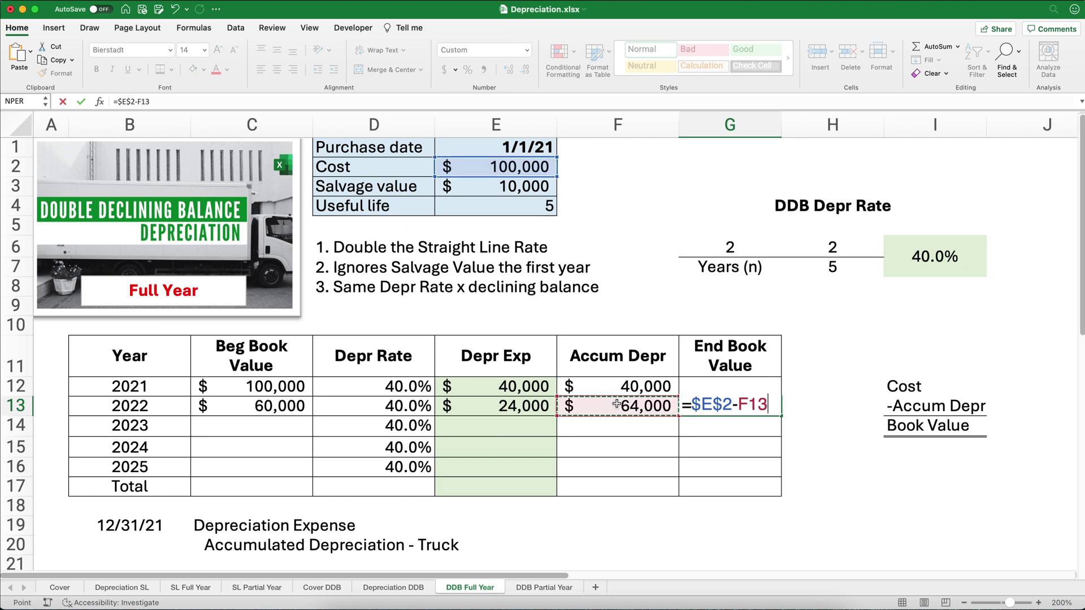
pyautogui.press('Return')
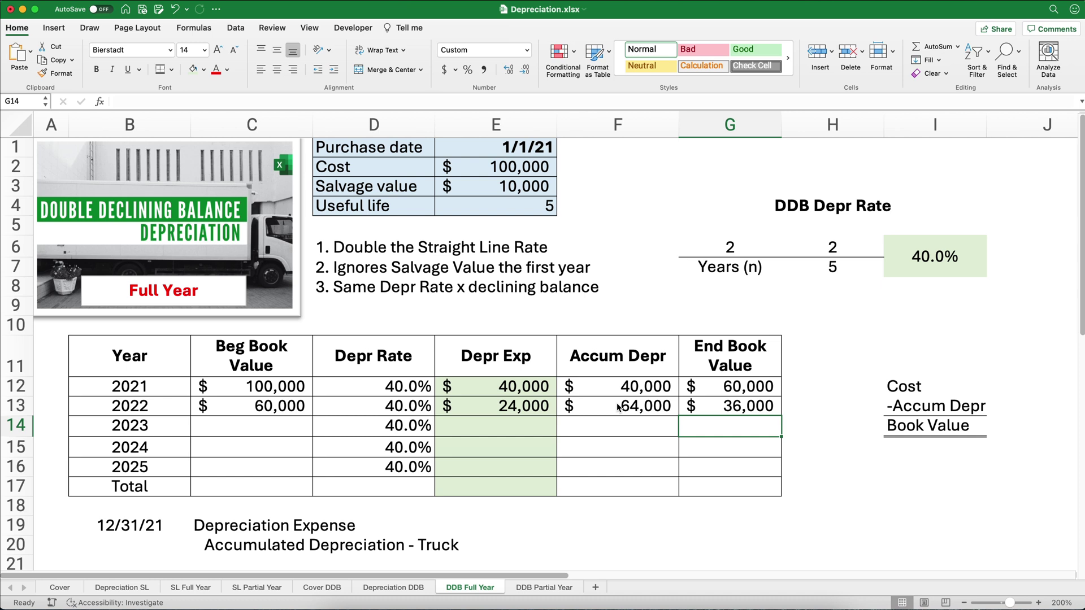
# Link the 2023 beginning book value in C14 to the 2022 ending book value with =G13.
pyautogui.click(242, 423)
pyautogui.write('=')
pyautogui.click(712, 406)
pyautogui.press('Return')
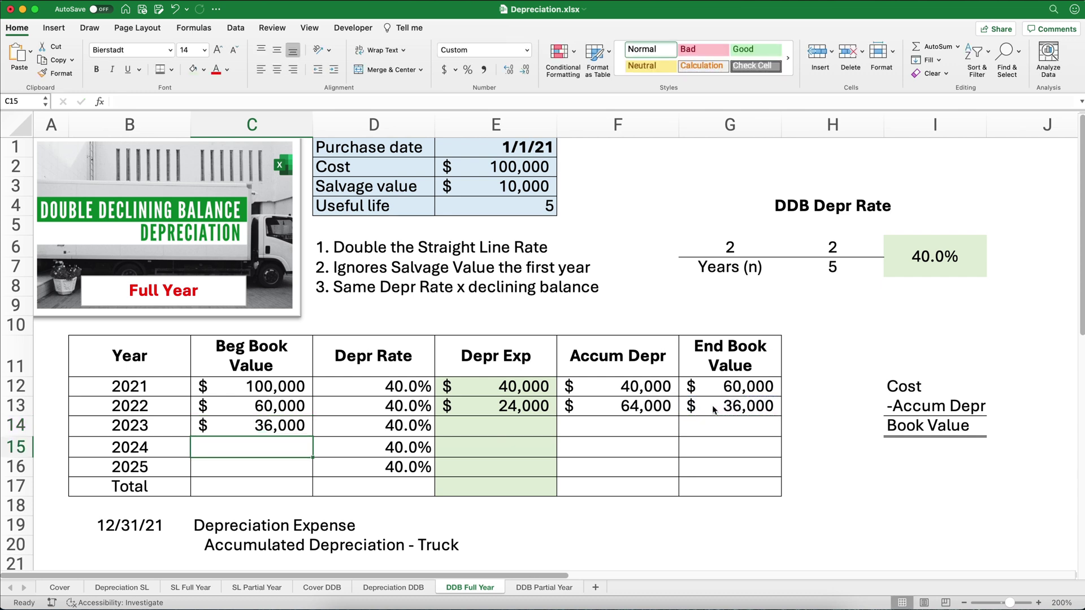
# Fill the 2022 depreciation expense, accumulated depreciation and ending book value formulas down to 2023 (E14:G14).
pyautogui.click(484, 428)
pyautogui.click(505, 406)
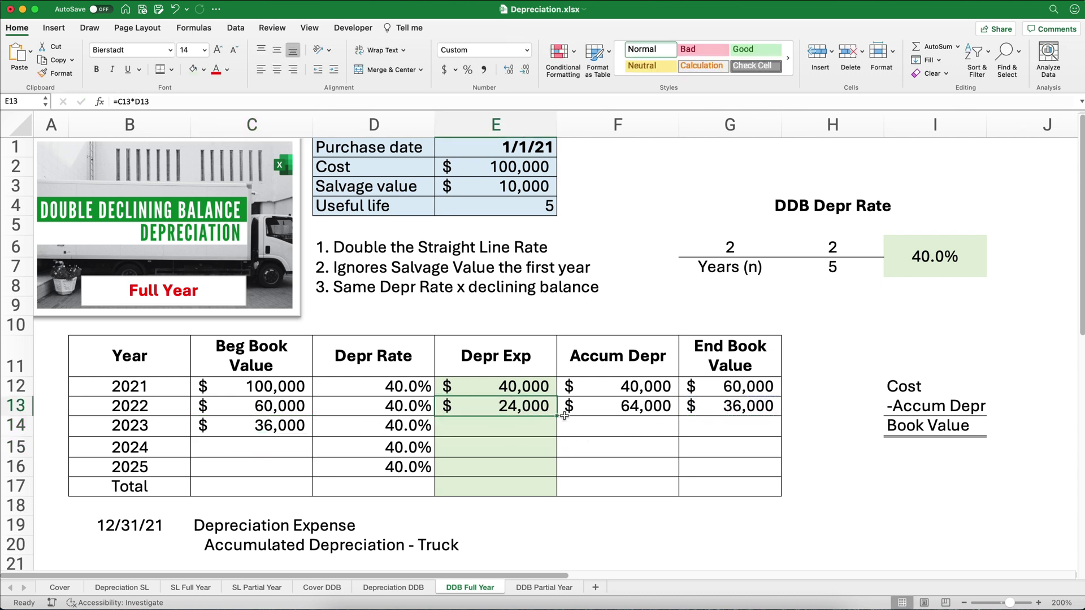
pyautogui.moveTo(556, 415); pyautogui.dragTo(530, 428)
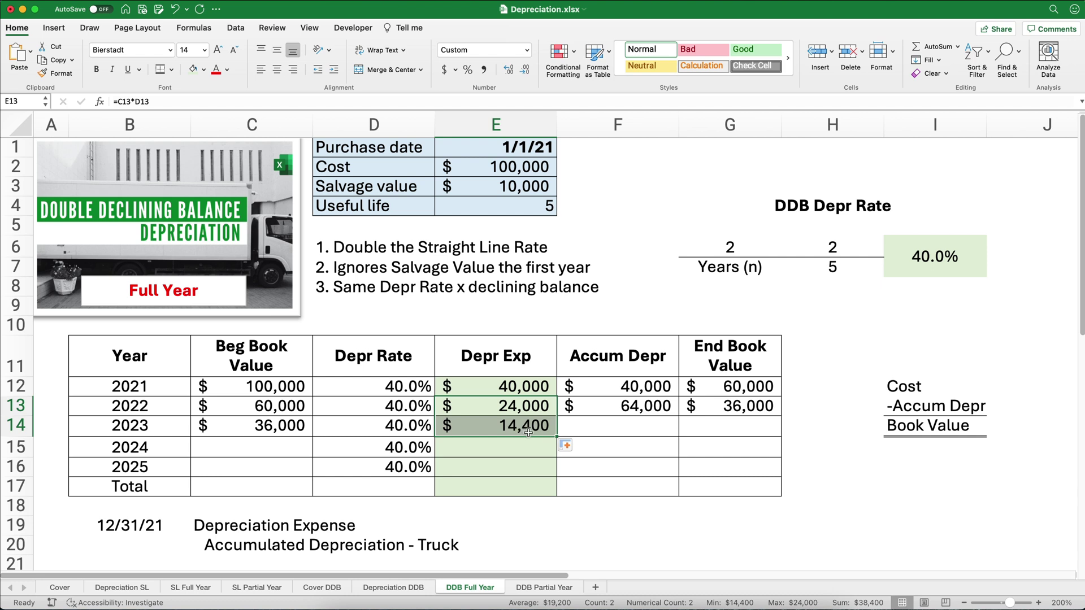
pyautogui.click(623, 410)
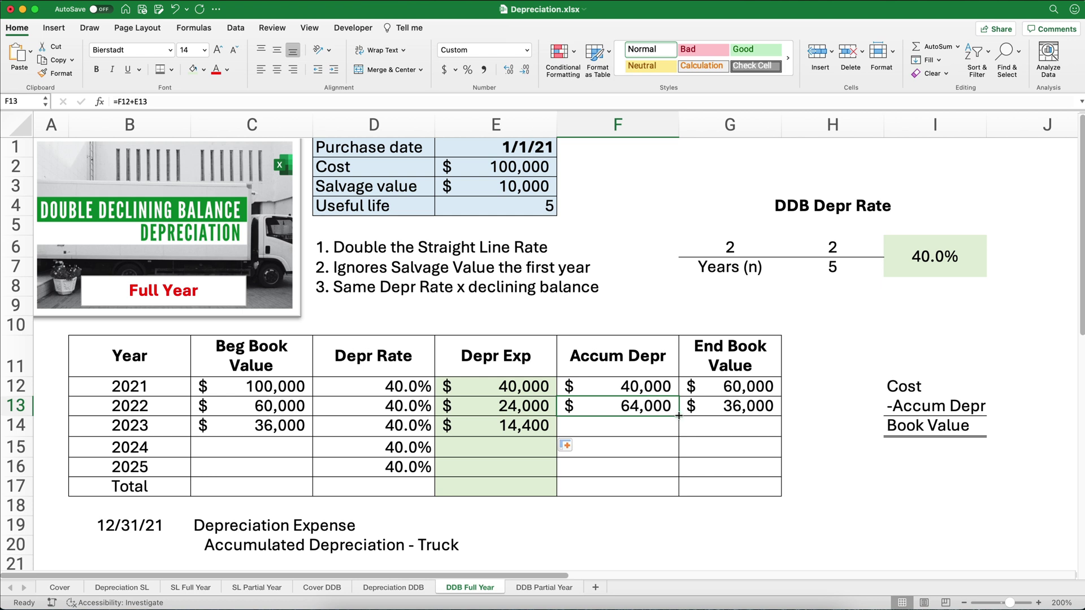
pyautogui.moveTo(678, 416); pyautogui.dragTo(678, 434)
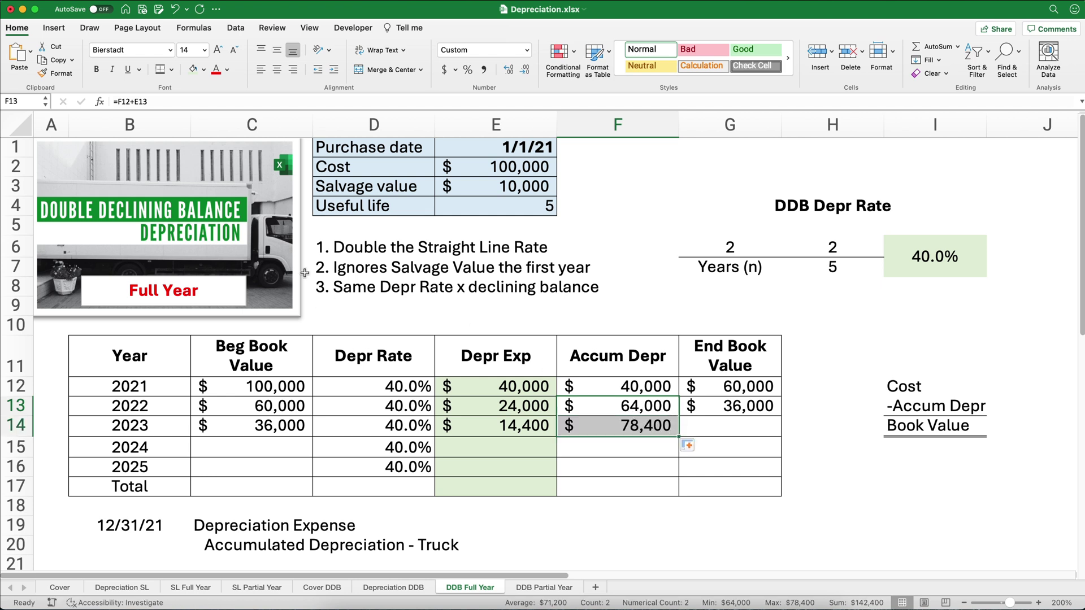
pyautogui.click(135, 101)
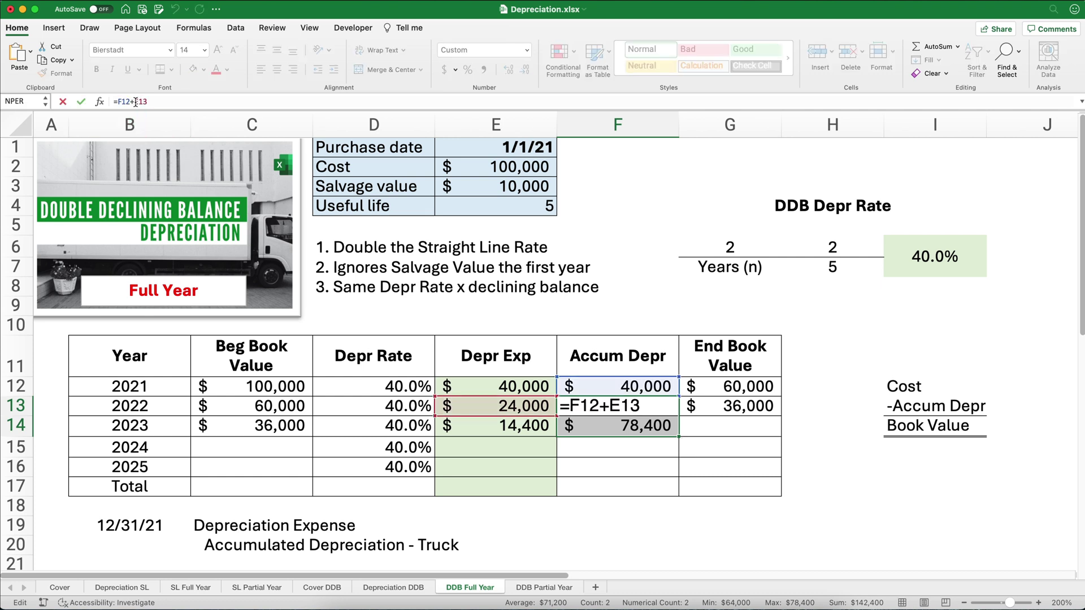
pyautogui.press('Escape')
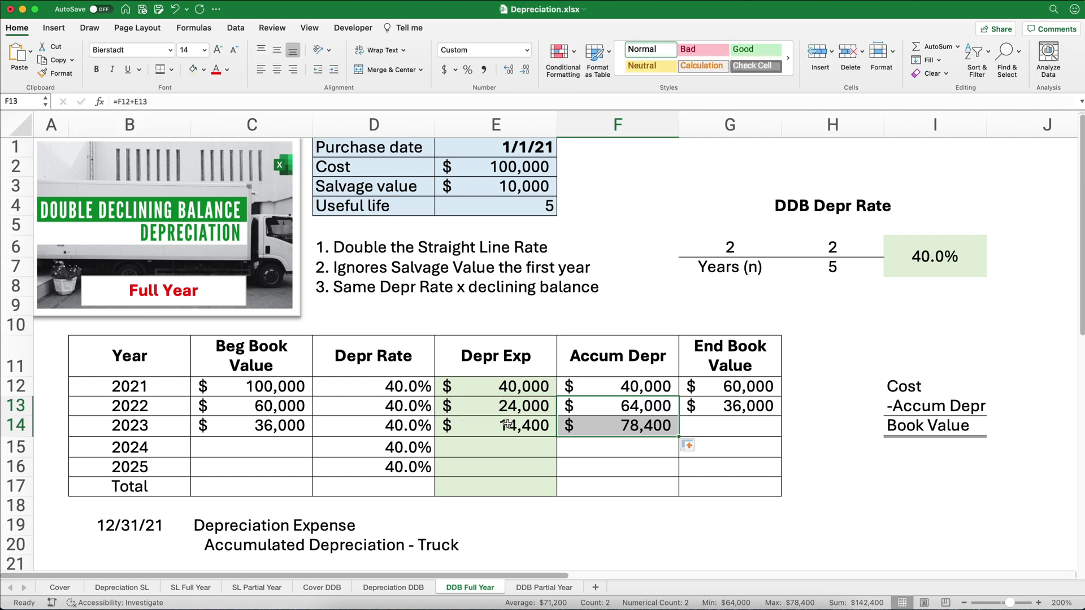
pyautogui.click(726, 425)
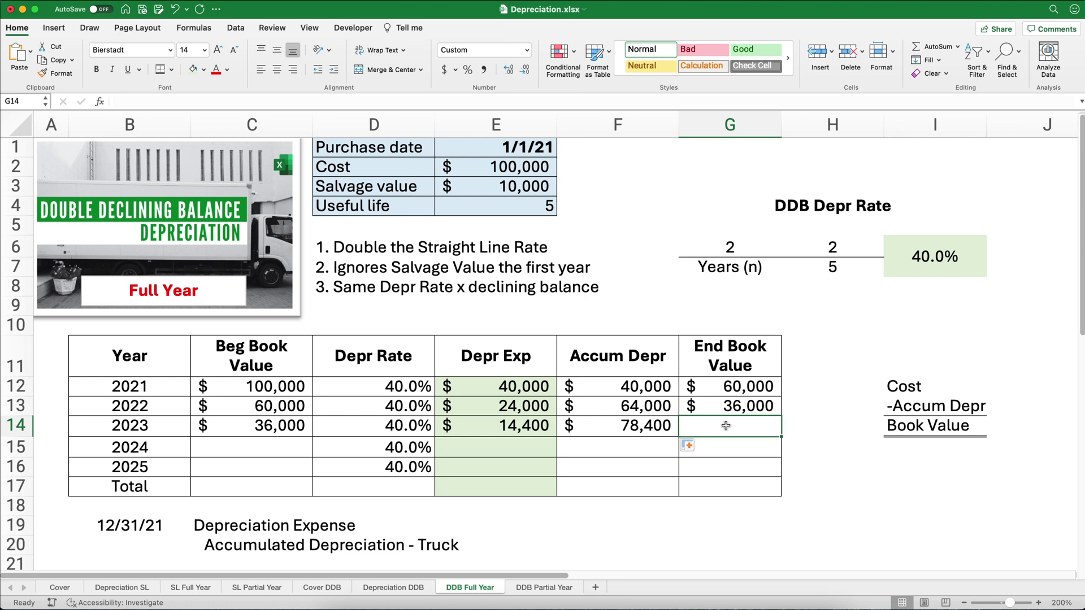
pyautogui.click(735, 407)
pyautogui.moveTo(782, 416); pyautogui.dragTo(781, 431)
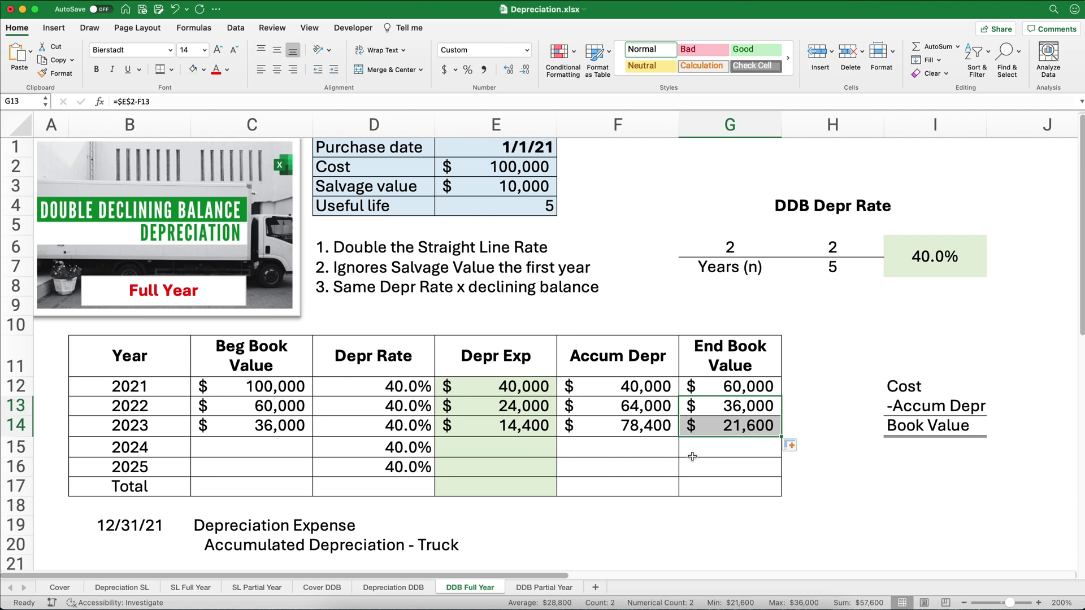
# Fill the 2023 beginning book value, depreciation expense, accumulated depreciation and ending book value formulas down through 2025 (row 16).
pyautogui.click(282, 428)
pyautogui.moveTo(314, 436); pyautogui.dragTo(315, 475)
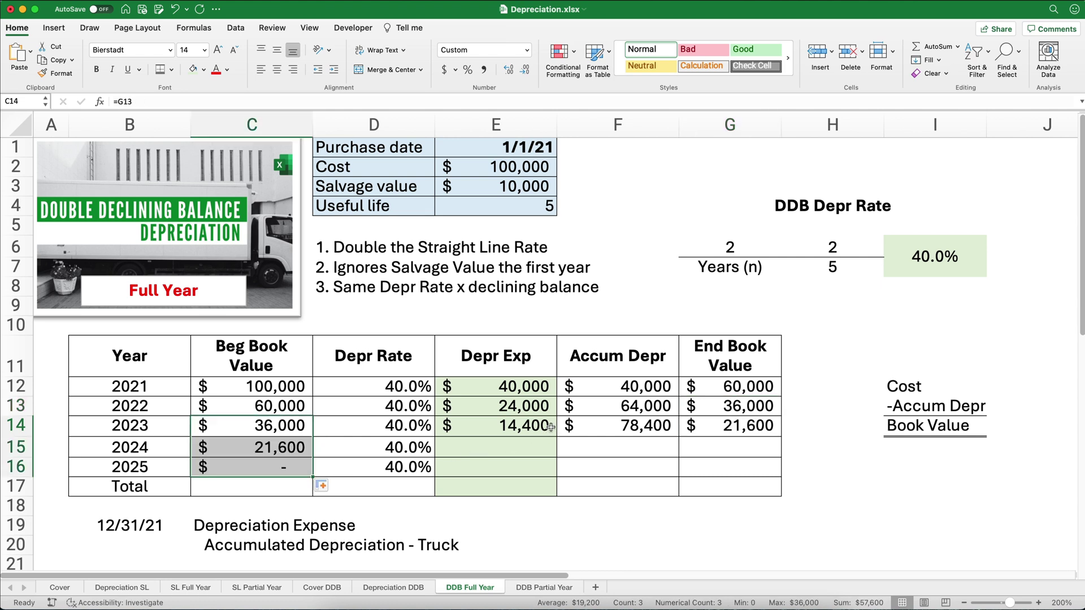
pyautogui.click(551, 426)
pyautogui.moveTo(556, 436); pyautogui.dragTo(512, 471)
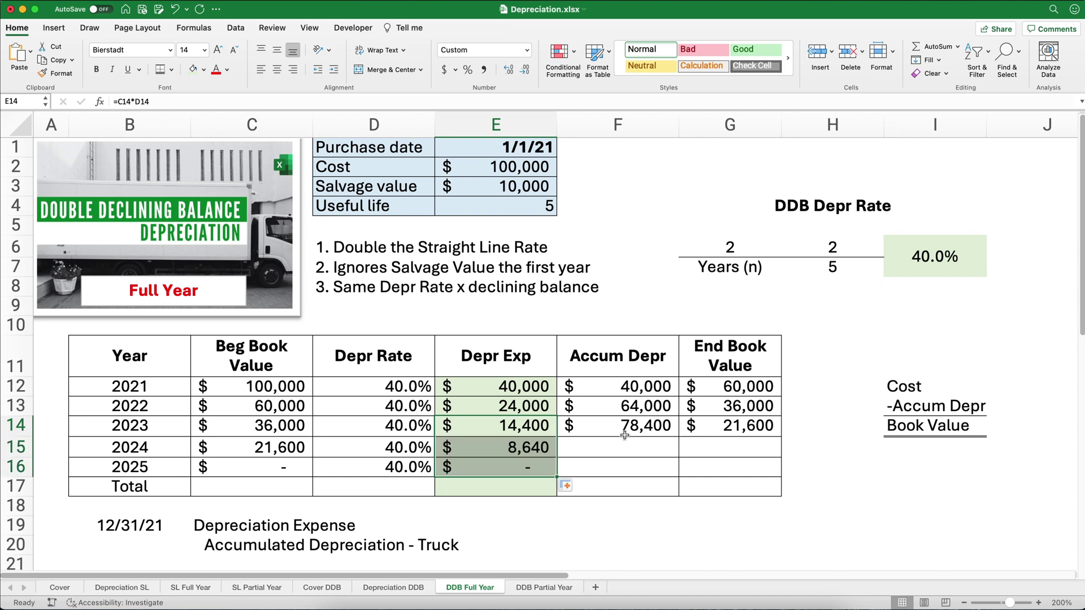
pyautogui.moveTo(627, 429); pyautogui.dragTo(780, 467)
# Total the 2021 to 2025 depreciation expense in E17 with =SUM(E12:E16).
pyautogui.moveTo(512, 386); pyautogui.dragTo(517, 482)
pyautogui.press('shift+super+t')
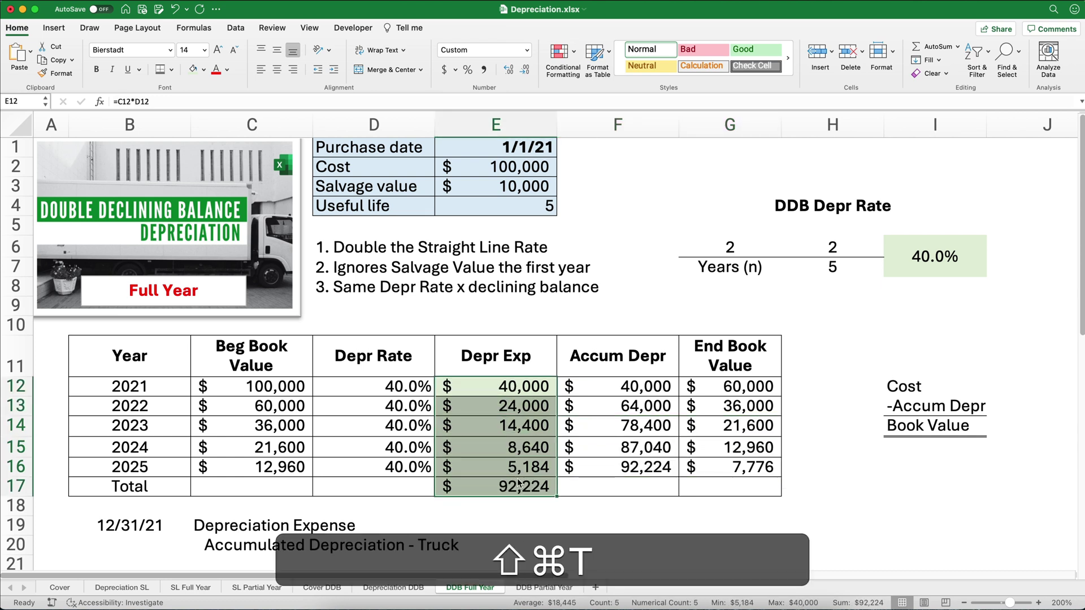
pyautogui.click(526, 520)
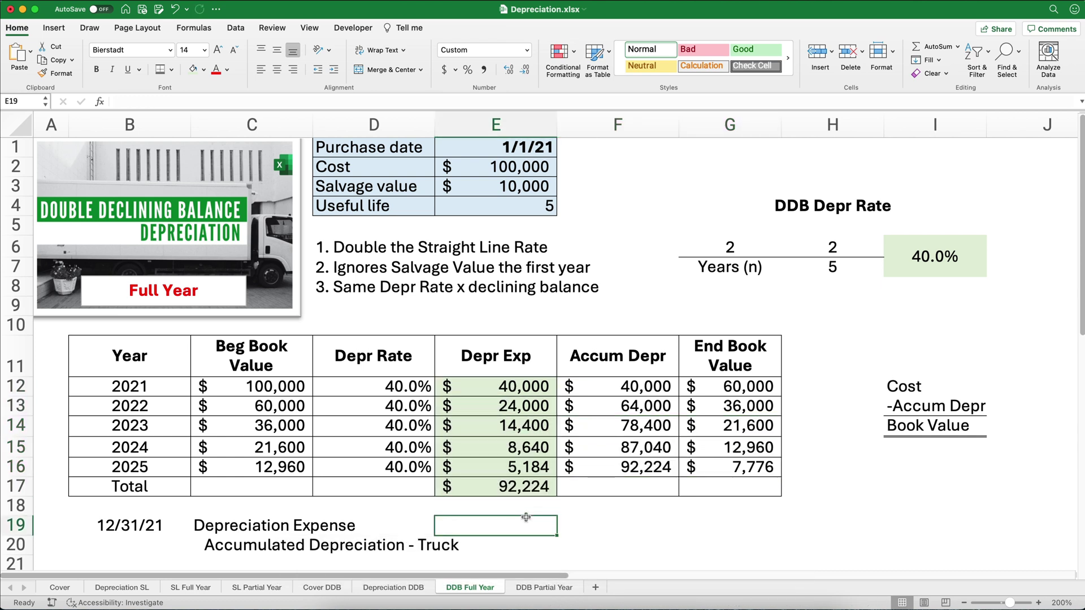
pyautogui.click(522, 490)
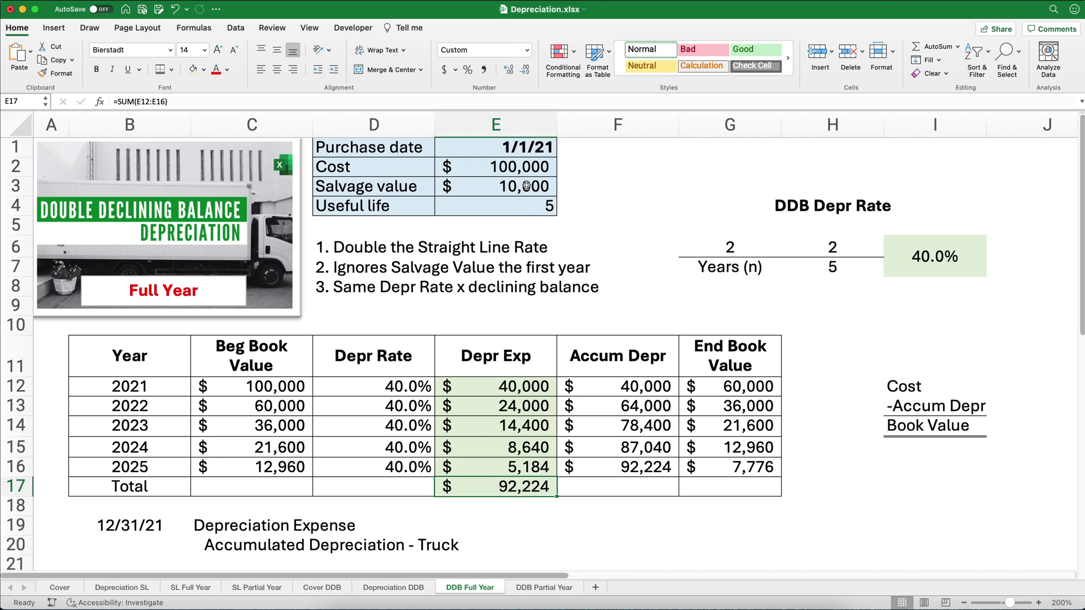
# Replace the 2025 depreciation rate in D16 with the text "Plug".
pyautogui.moveTo(522, 172); pyautogui.dragTo(523, 188)
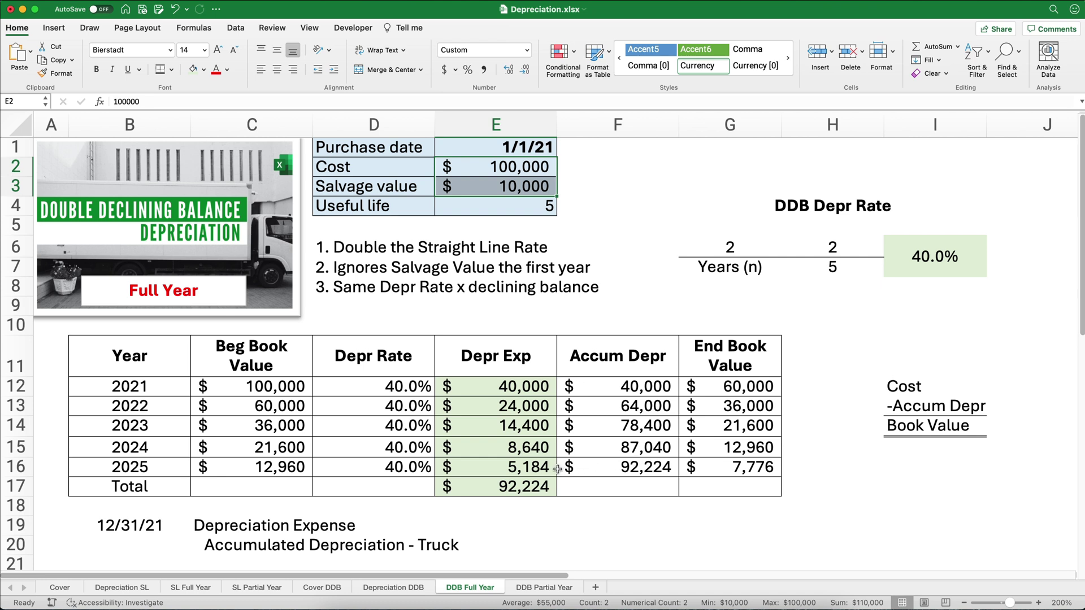
pyautogui.click(728, 465)
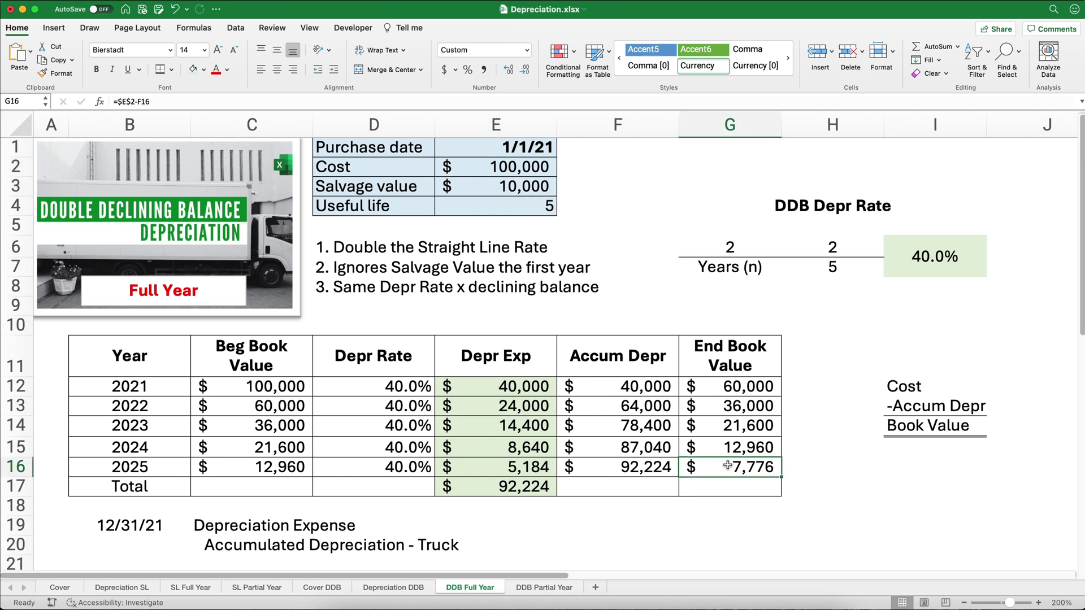
pyautogui.click(372, 469)
pyautogui.press('Delete')
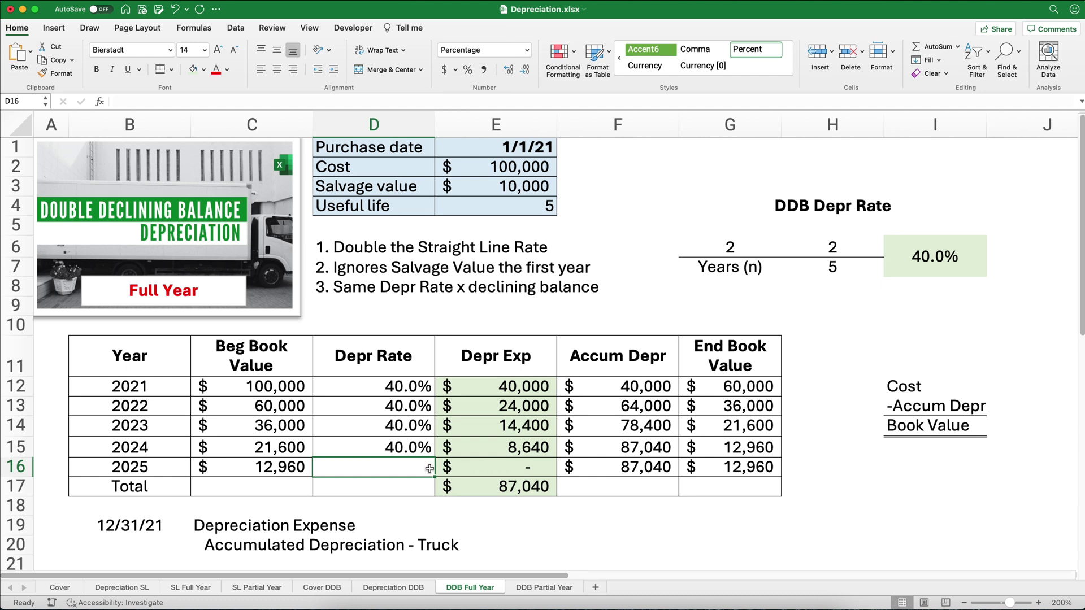
pyautogui.write('Plug')
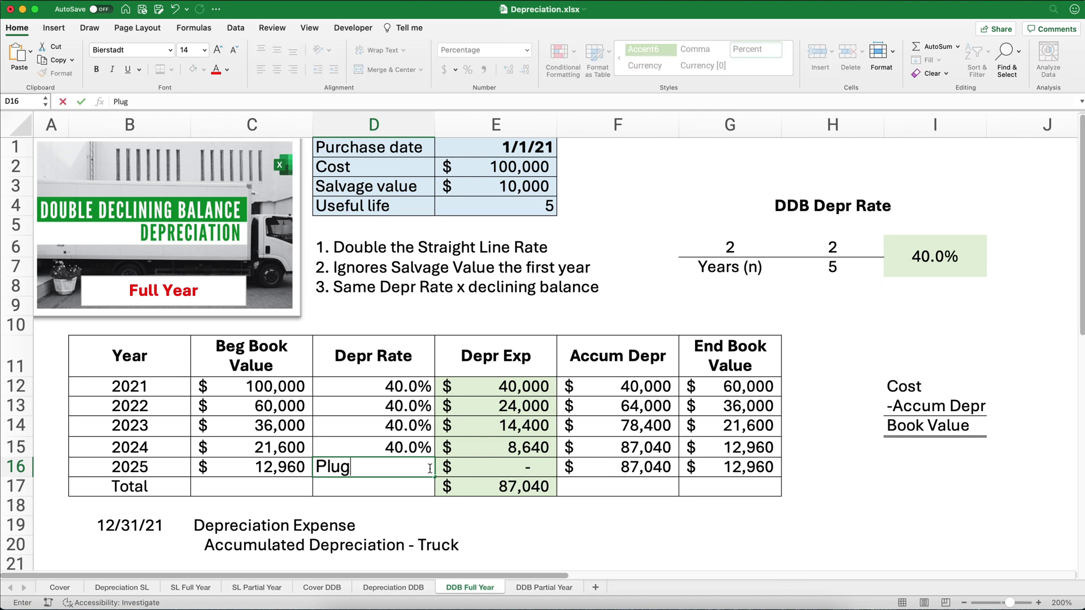
pyautogui.press('Return')
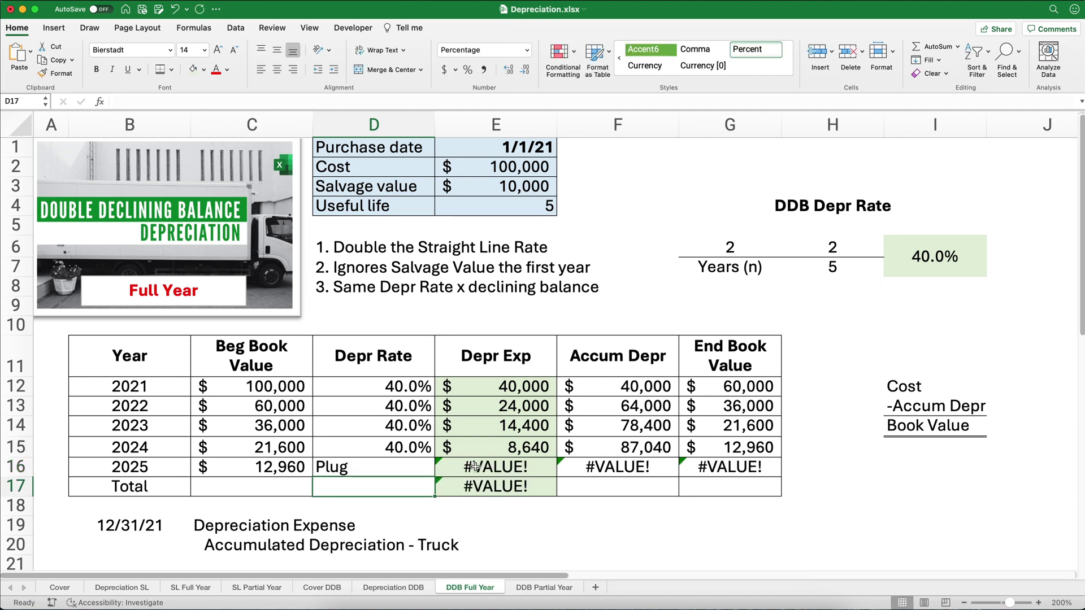
# Calculate the 2025 depreciation expense in E16 as the 2024 ending book value less salvage value with =G15-E3.
pyautogui.click(475, 467)
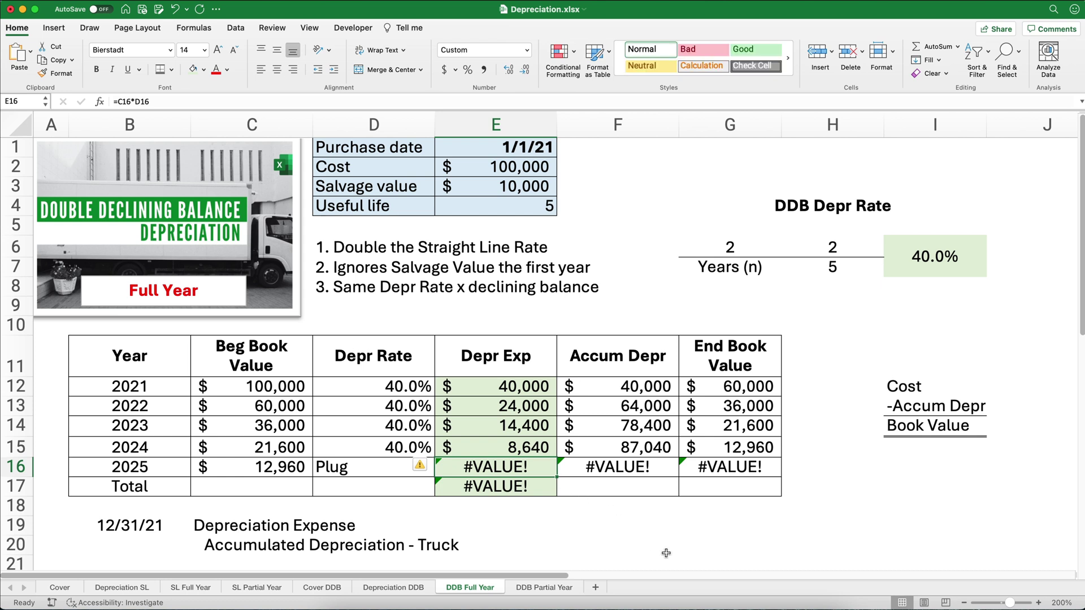
pyautogui.write('=')
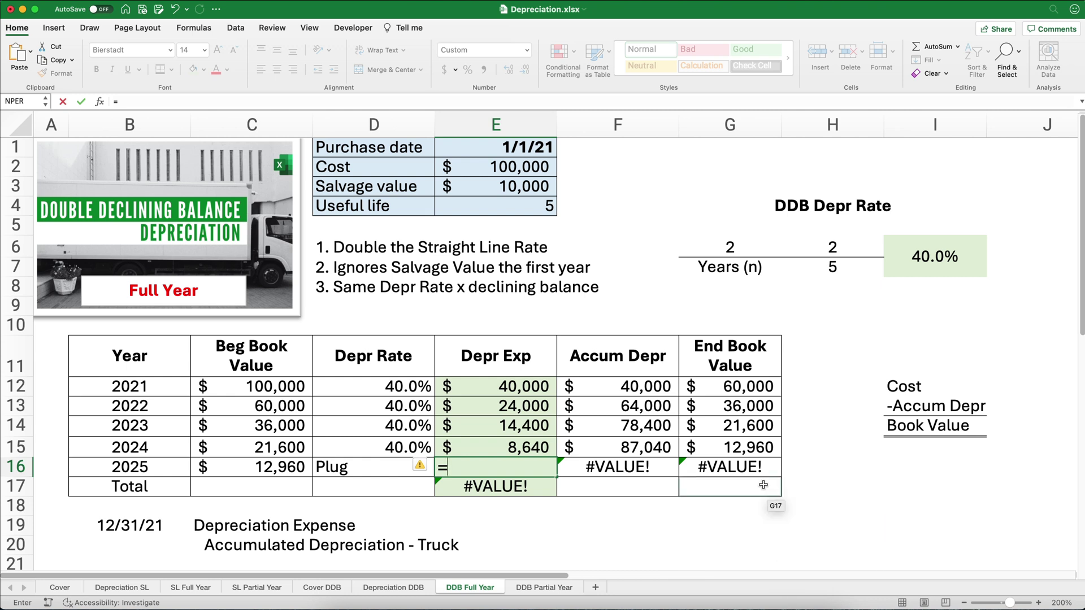
pyautogui.click(755, 451)
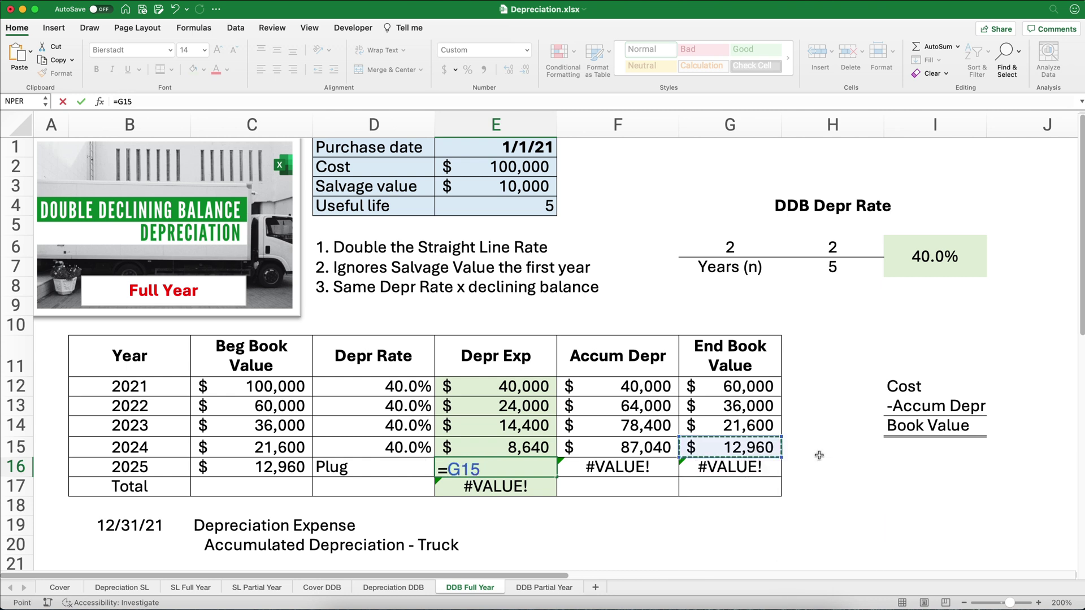
pyautogui.write('-')
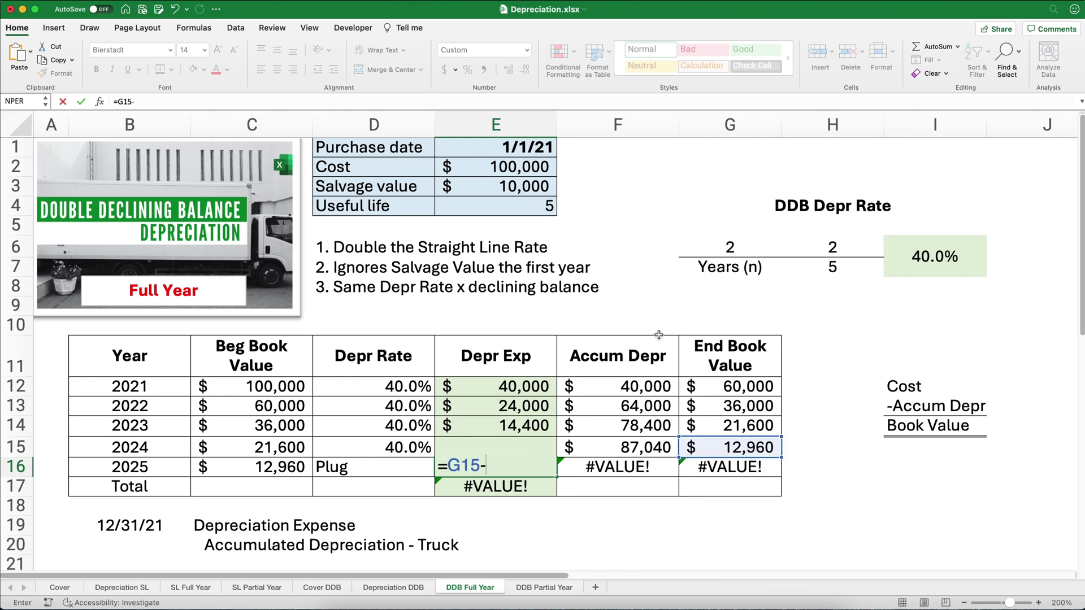
pyautogui.click(504, 187)
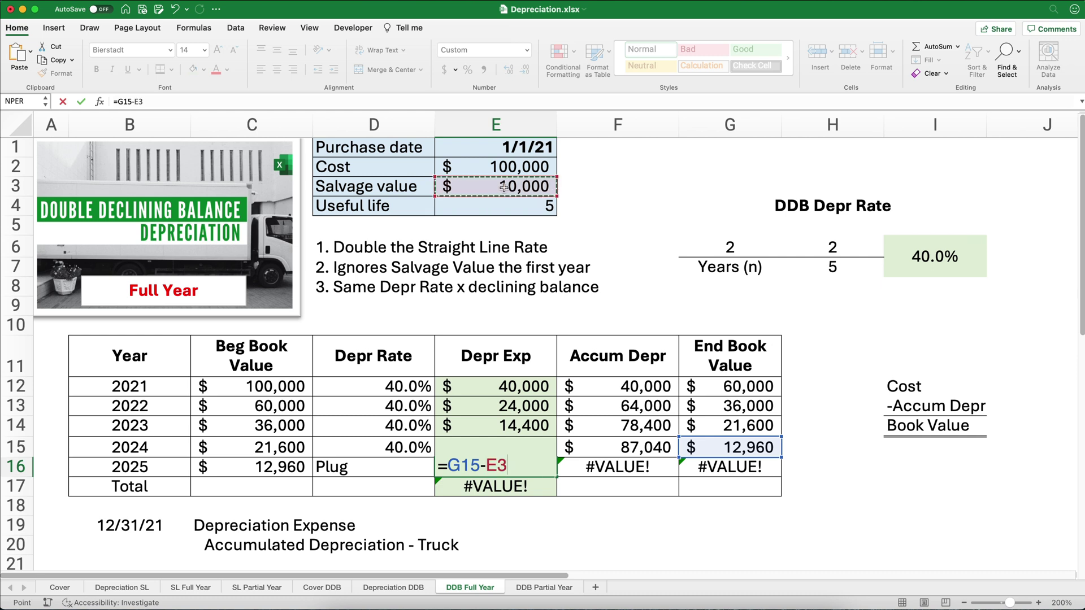
pyautogui.press('Return')
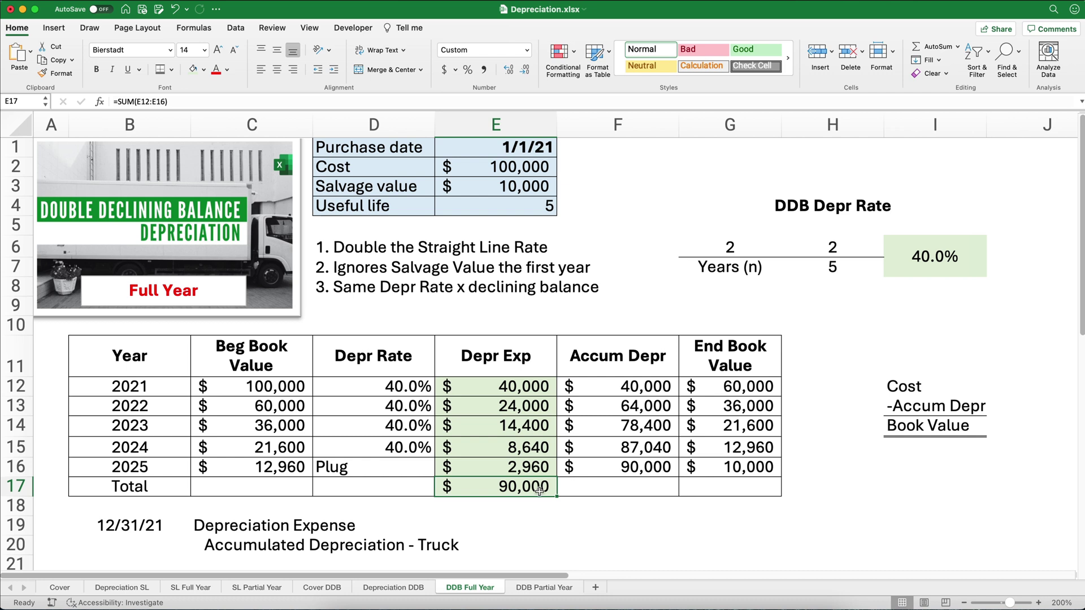
pyautogui.click(743, 467)
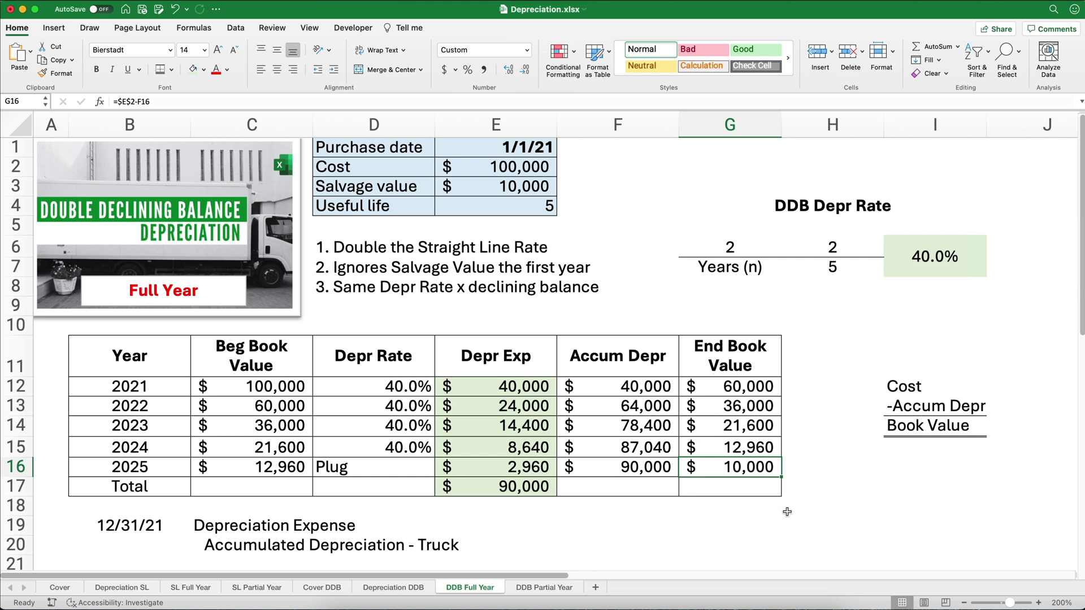
# Complete the 12/31/21 adjusting entry by linking the debit in E19 and the credit in F20 to the 2021 depreciation expense with =E12.
pyautogui.moveTo(102, 524); pyautogui.dragTo(599, 536)
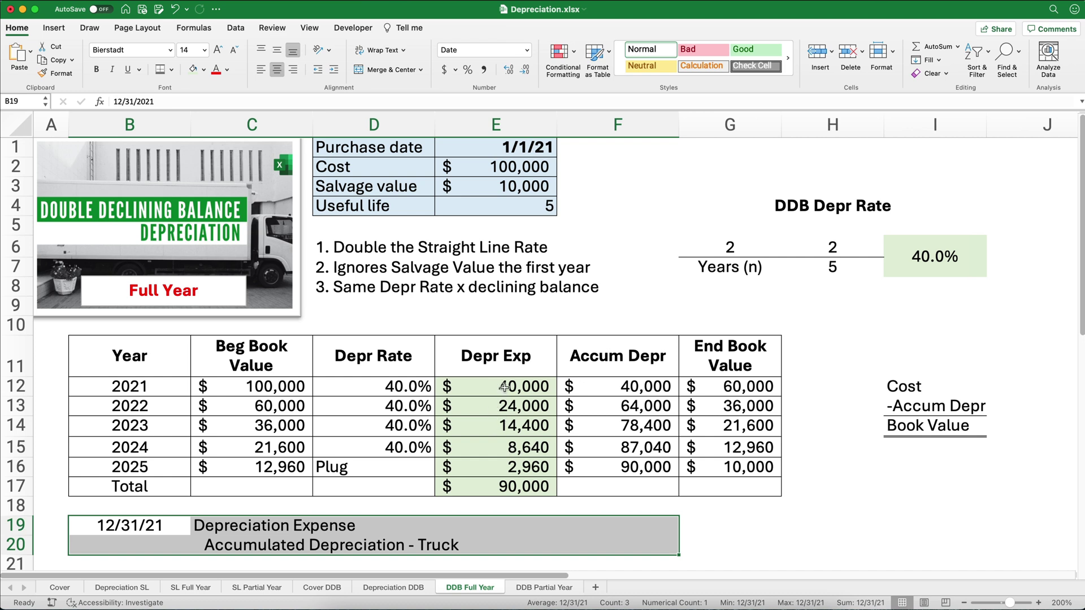
pyautogui.click(523, 521)
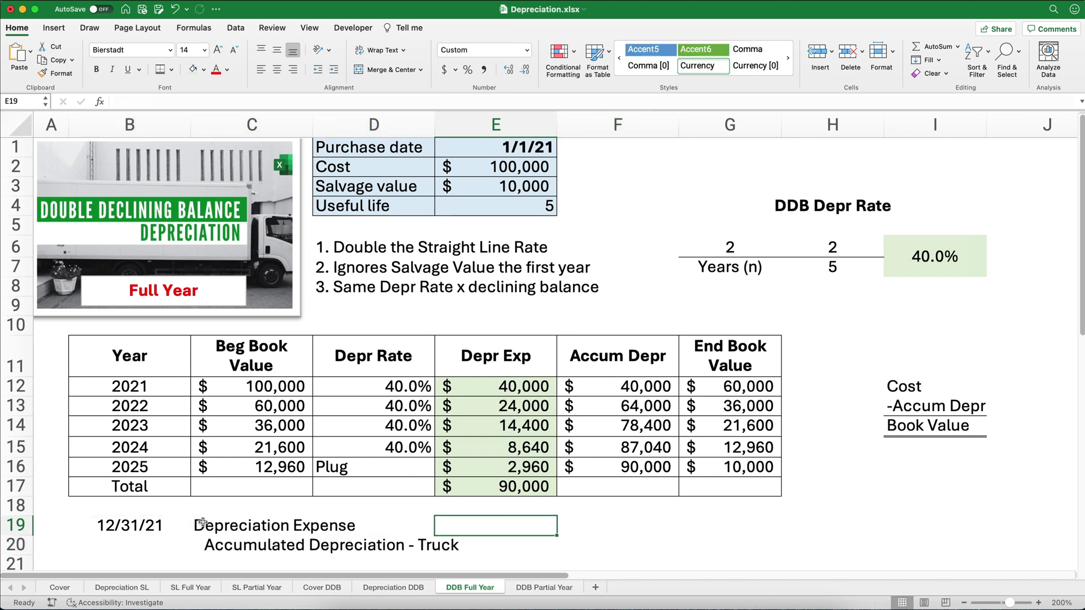
pyautogui.write('=')
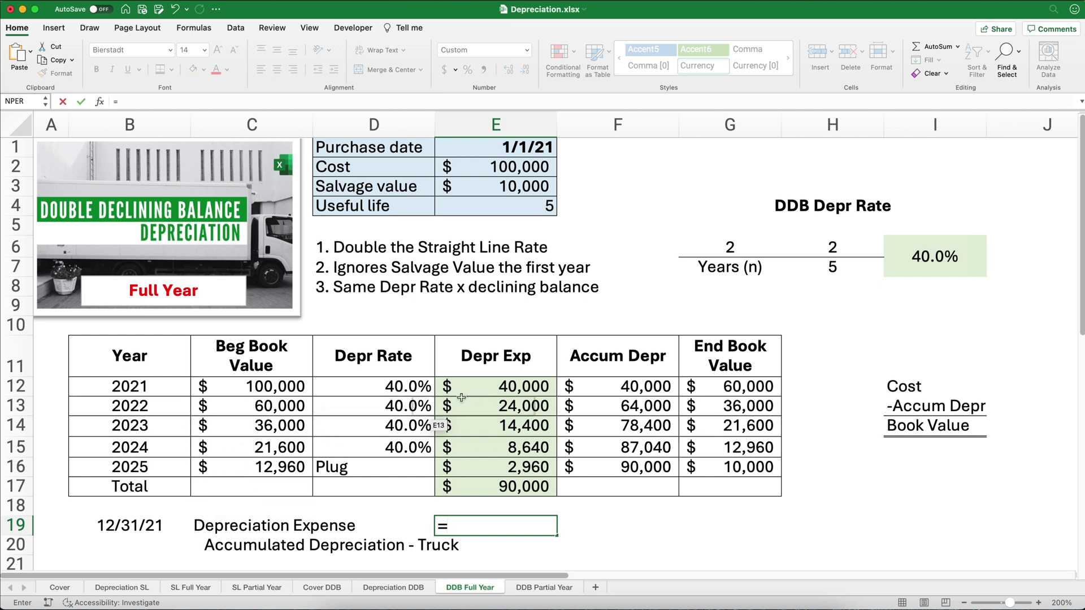
pyautogui.click(495, 393)
pyautogui.press('Return')
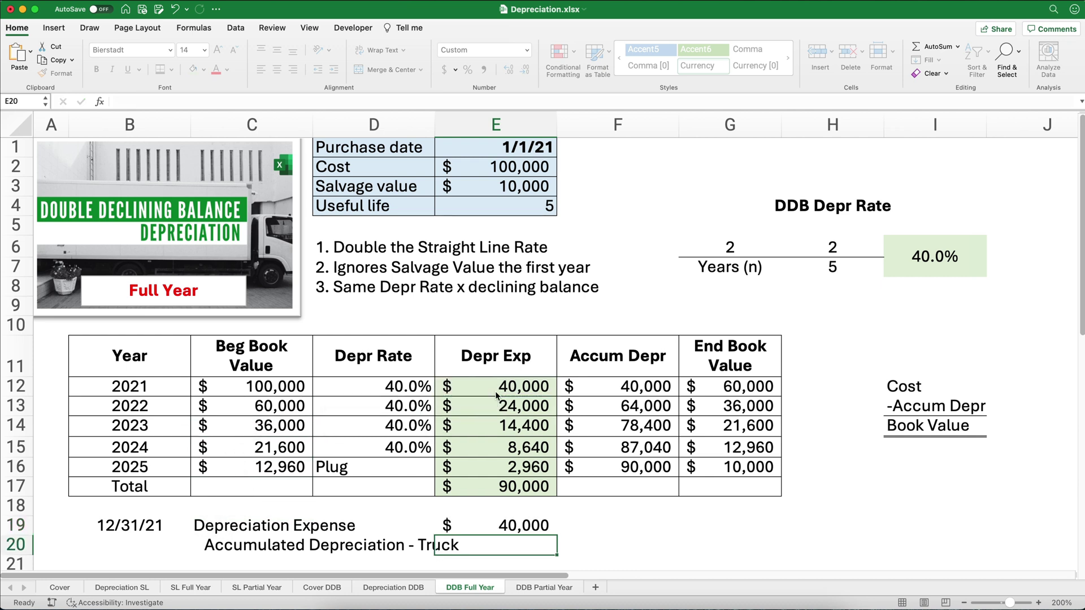
pyautogui.press('Right')
pyautogui.write('=')
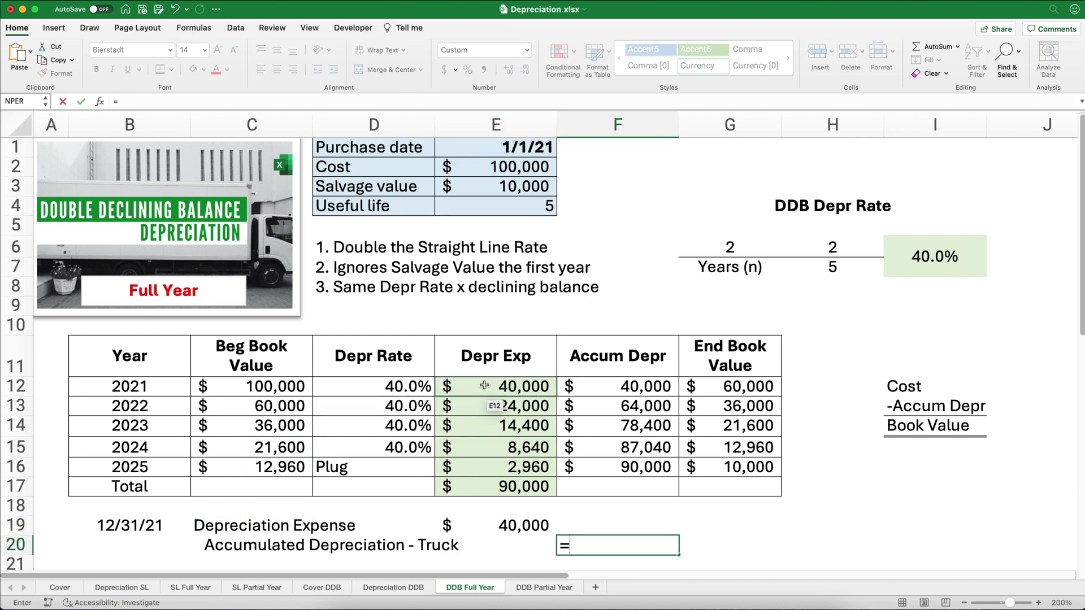
pyautogui.click(493, 384)
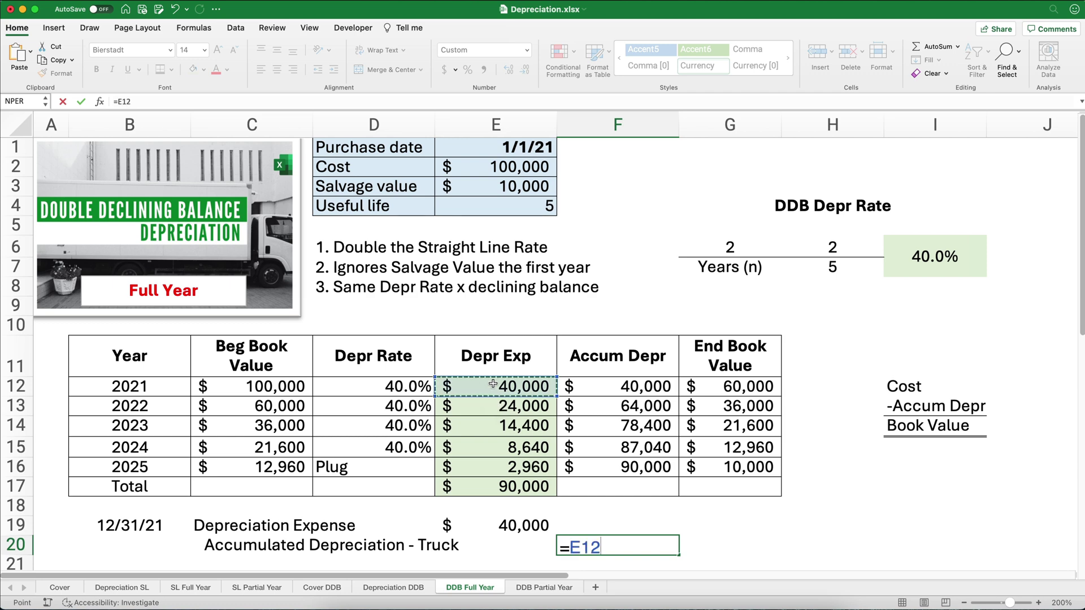
pyautogui.press('Return')
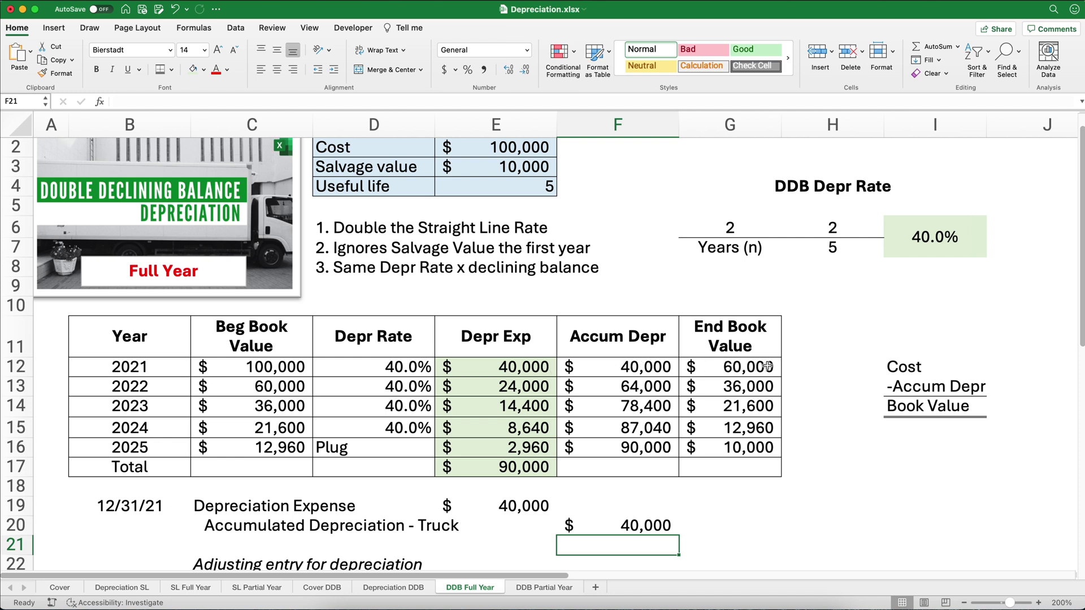
pyautogui.click(735, 363)
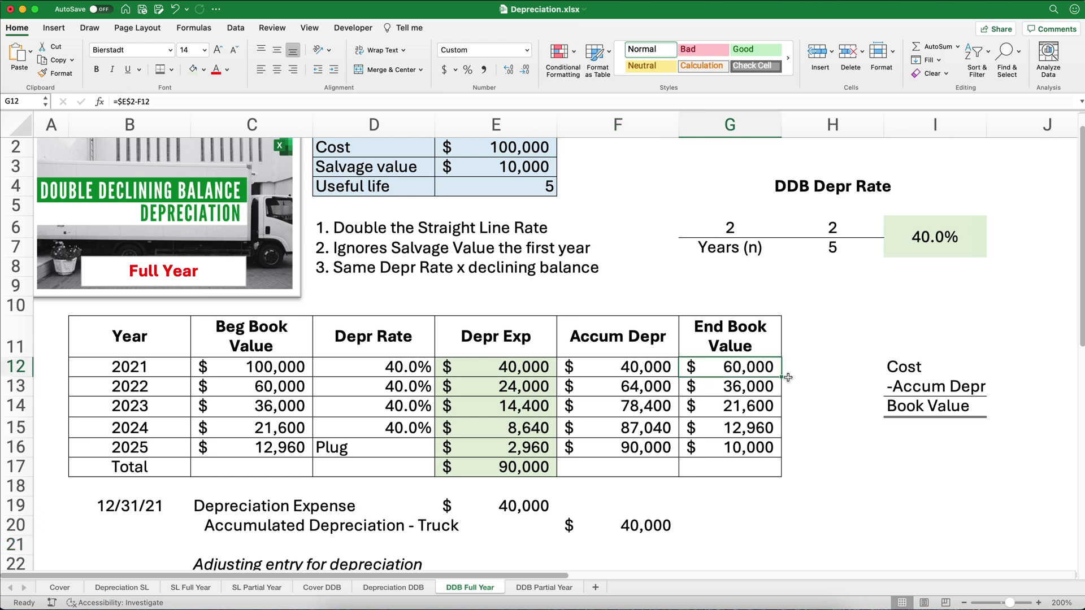
pyautogui.scroll(1, 794, 383)
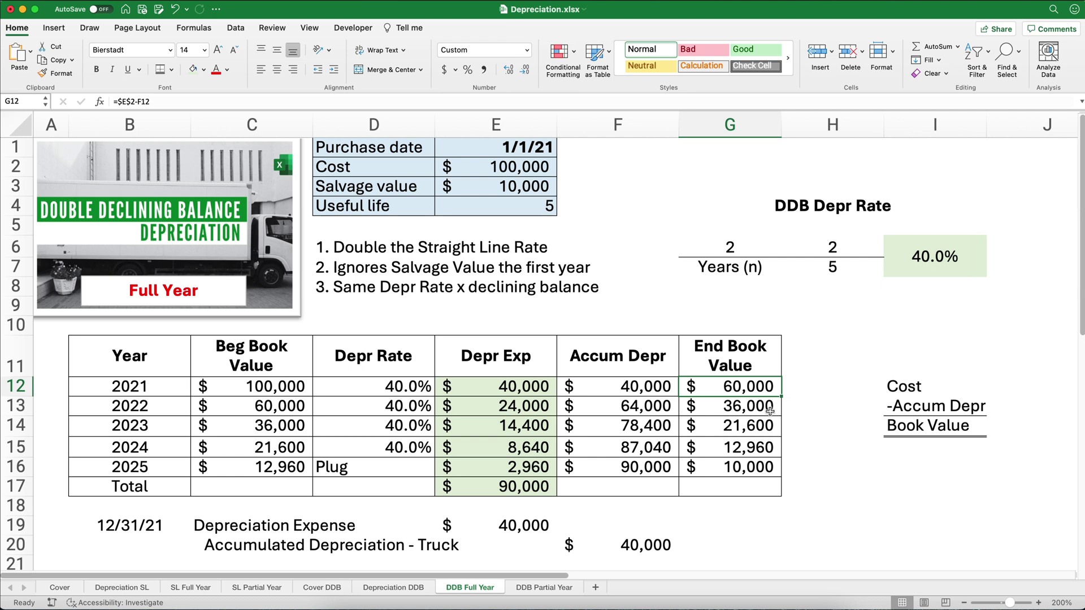
# On the DDB Partial Year sheet, enter 2 as the rate numerator in H6 and link the years in H7 to the useful life with =E4.
pyautogui.click(544, 588)
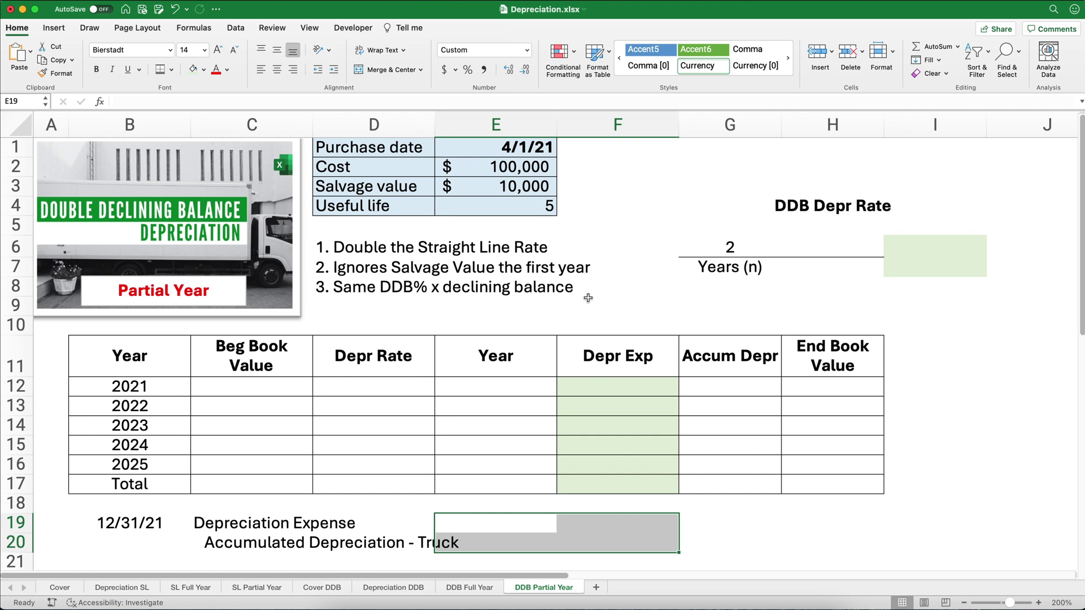
pyautogui.click(473, 143)
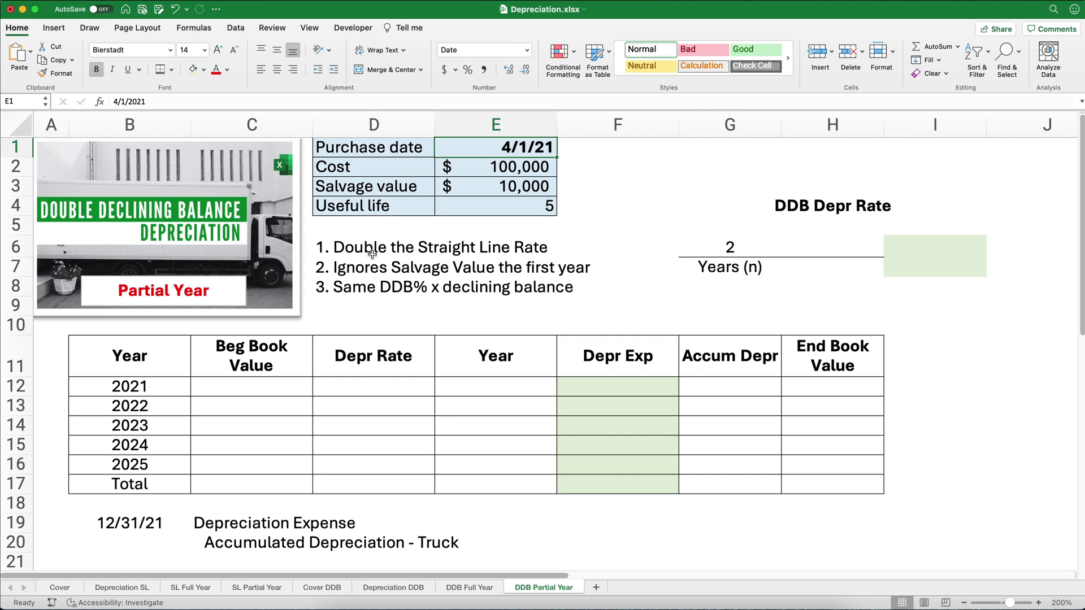
pyautogui.click(812, 253)
pyautogui.write('2')
pyautogui.press('Return')
pyautogui.write('=')
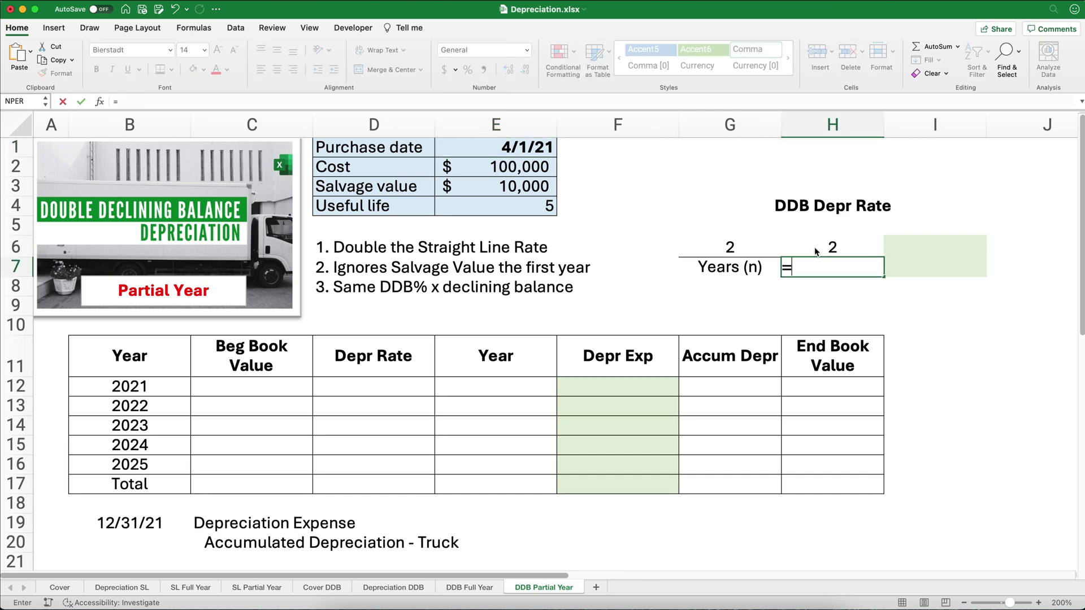
pyautogui.click(547, 209)
pyautogui.press('Return')
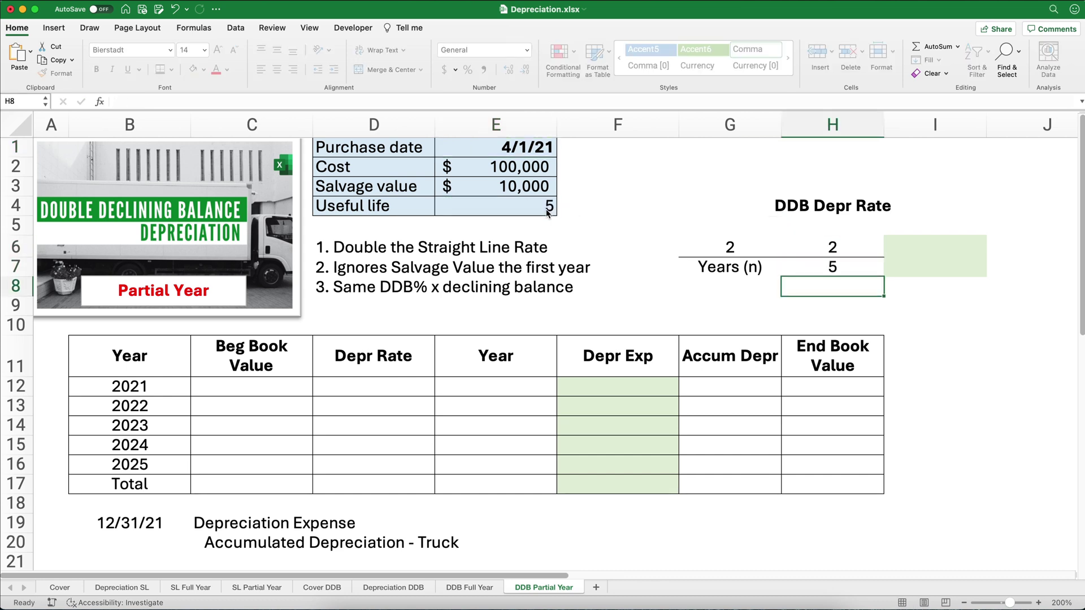
# Calculate the double declining balance rate in I6 with =H6/H7.
pyautogui.click(905, 255)
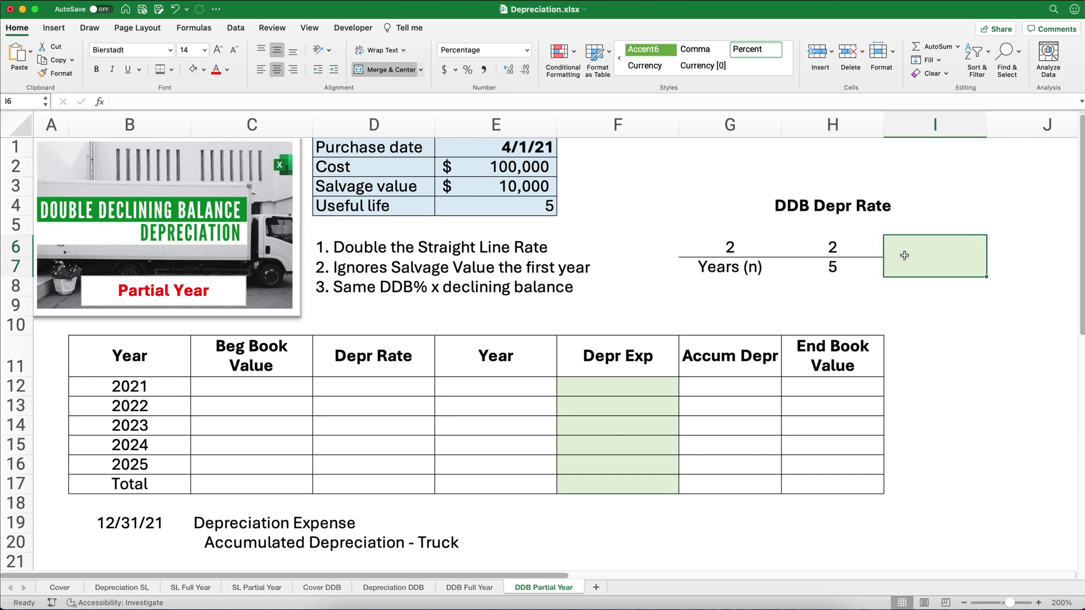
pyautogui.write('=')
pyautogui.click(857, 253)
pyautogui.write('/')
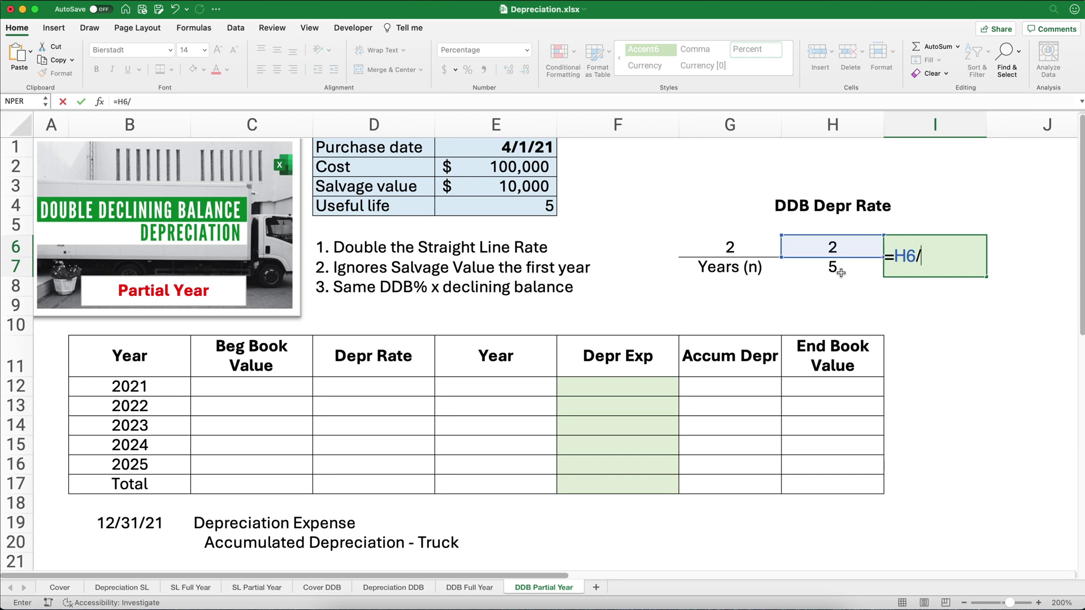
pyautogui.click(839, 269)
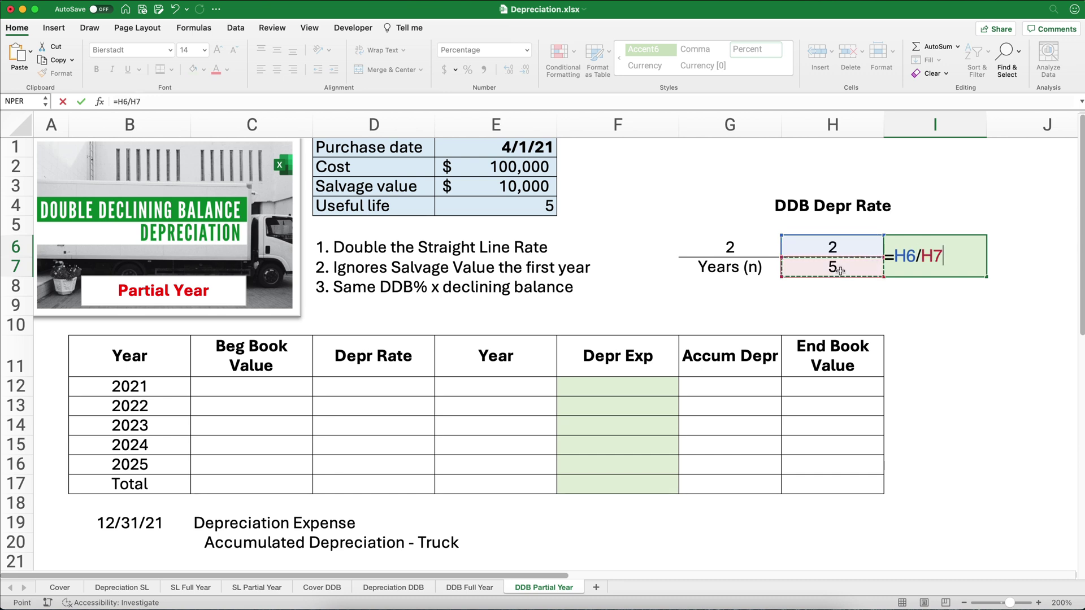
pyautogui.press('Return')
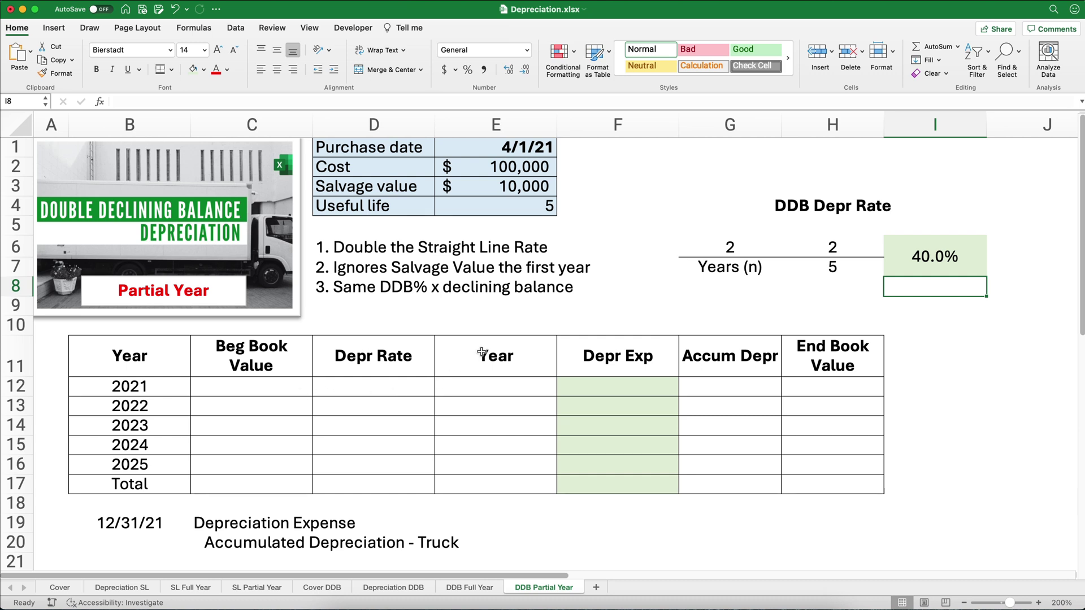
pyautogui.moveTo(482, 354); pyautogui.dragTo(489, 477)
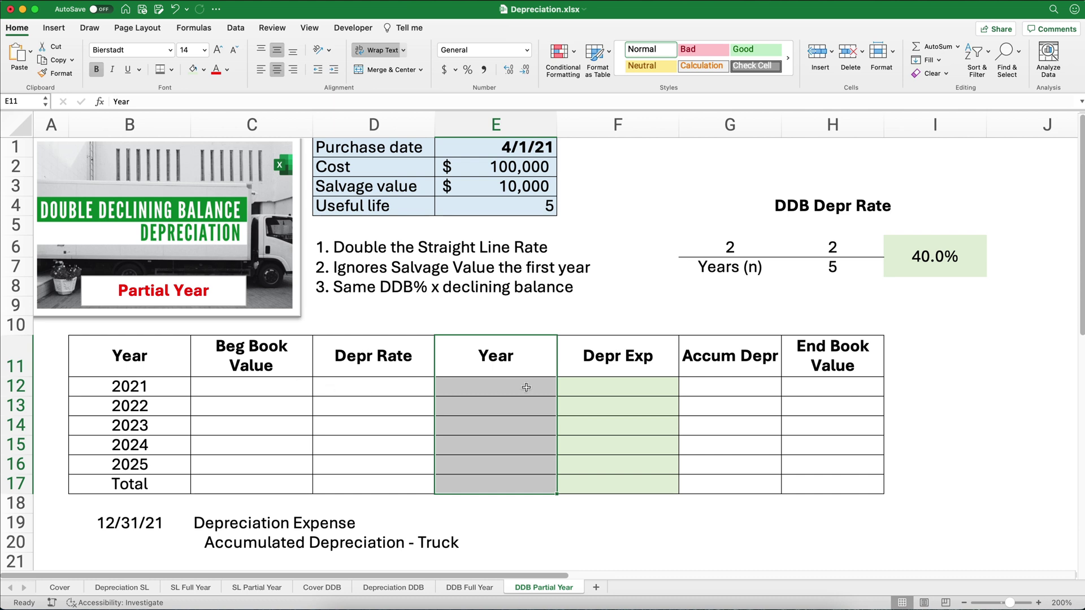
pyautogui.click(626, 386)
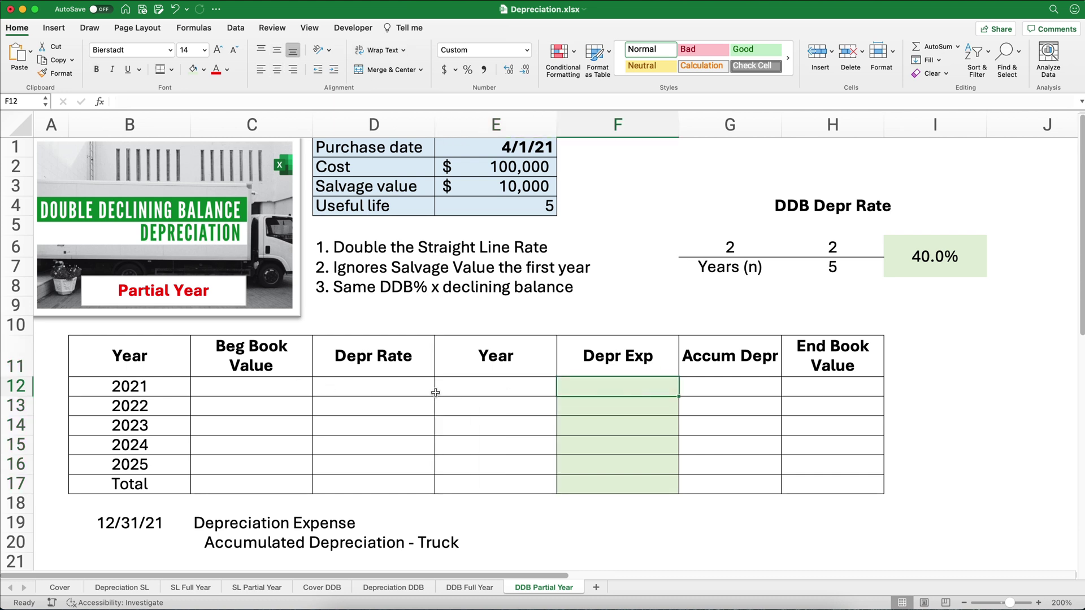
# Link the 2021 depreciation rate in D12 to the calculated rate with =$I$6 and fill it down through 2025 in D16.
pyautogui.click(362, 386)
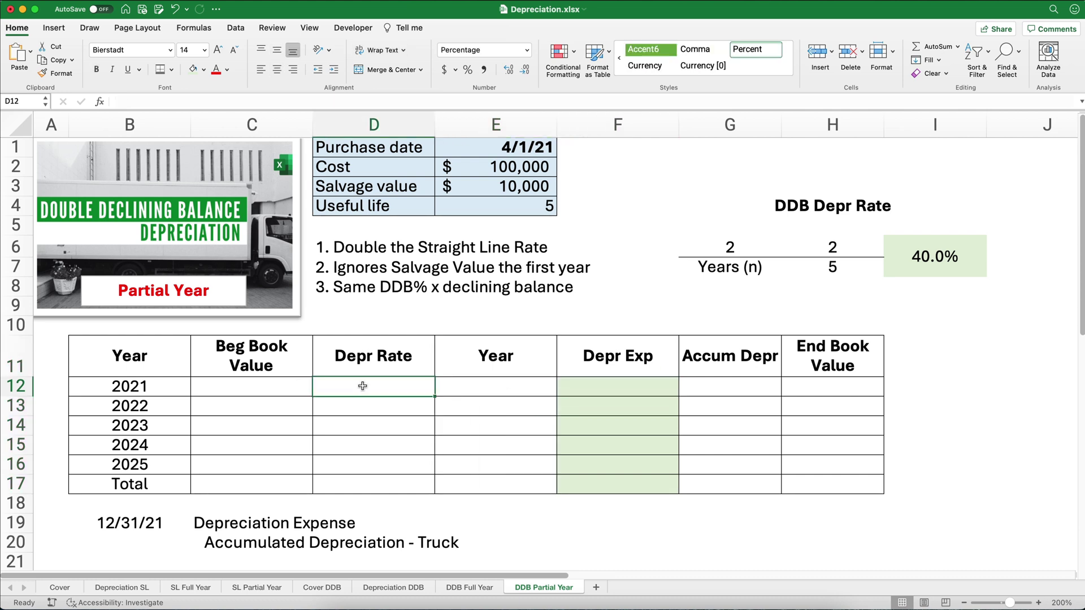
pyautogui.write('=')
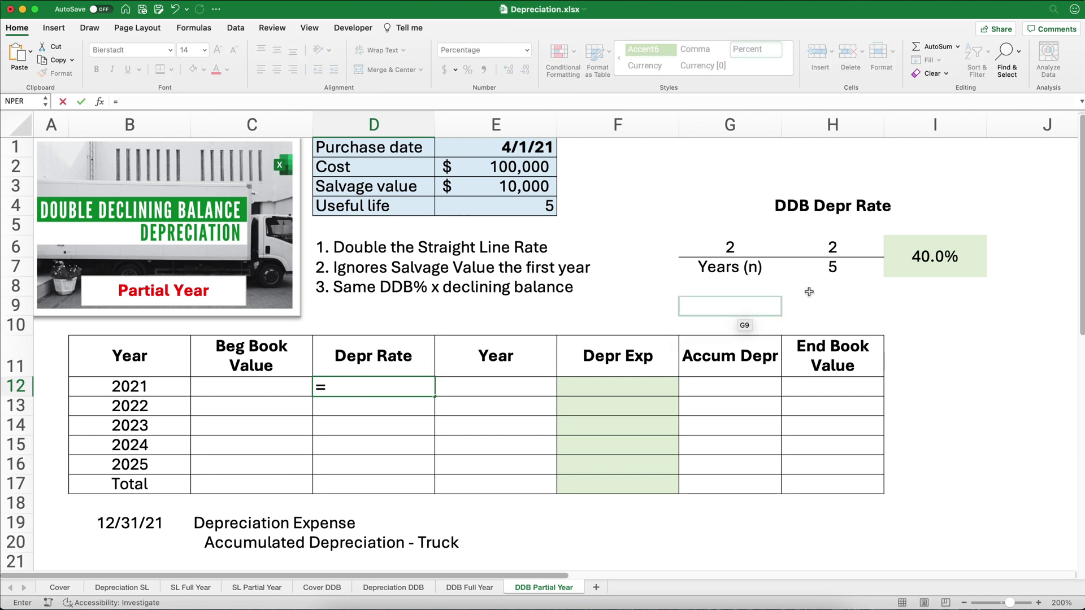
pyautogui.click(894, 260)
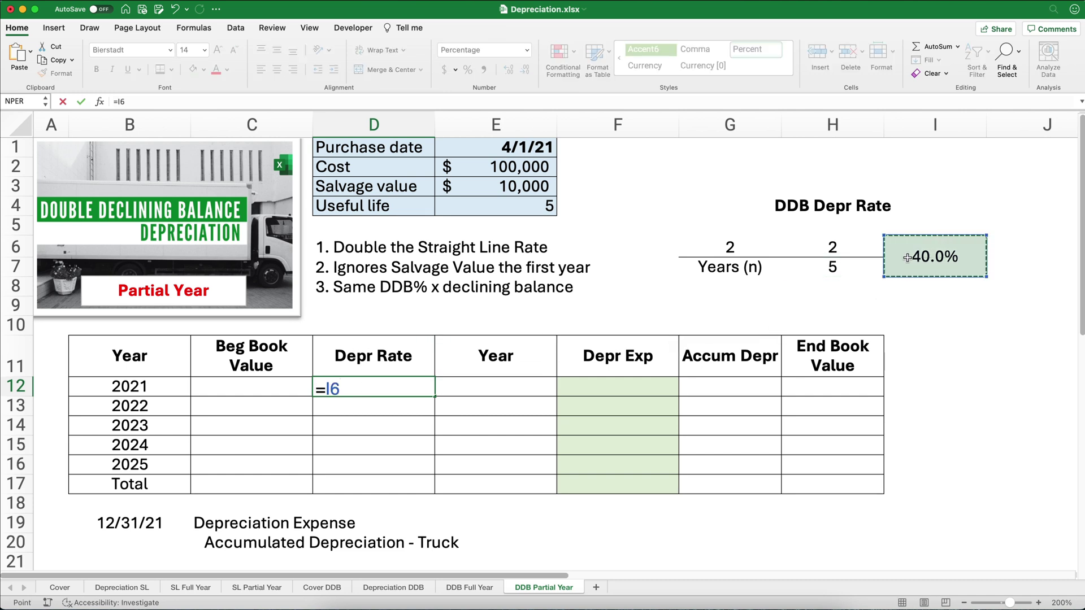
pyautogui.press('F4')
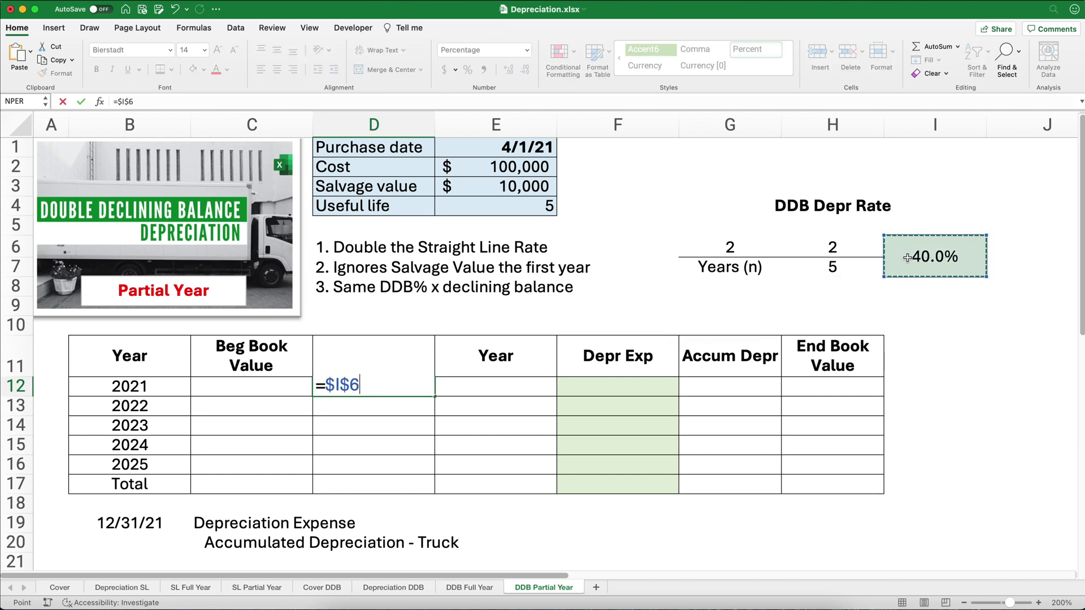
pyautogui.press('Return')
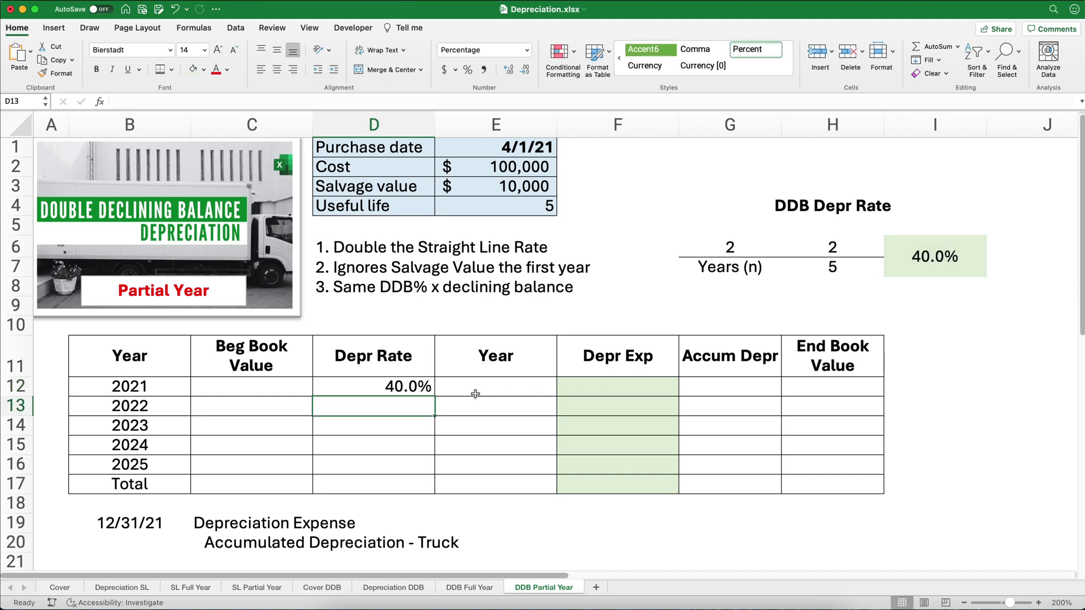
pyautogui.click(428, 389)
pyautogui.moveTo(435, 396); pyautogui.dragTo(432, 472)
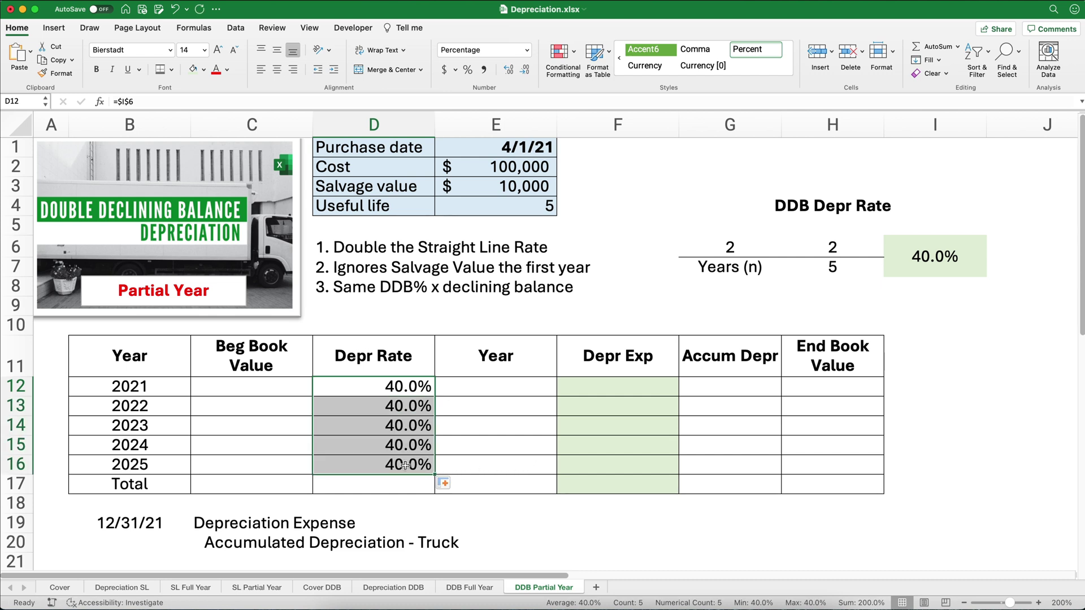
# Link the 2021 beginning book value in C12 to the truck's cost with =E2.
pyautogui.click(267, 388)
pyautogui.write('=')
pyautogui.click(502, 166)
pyautogui.press('Return')
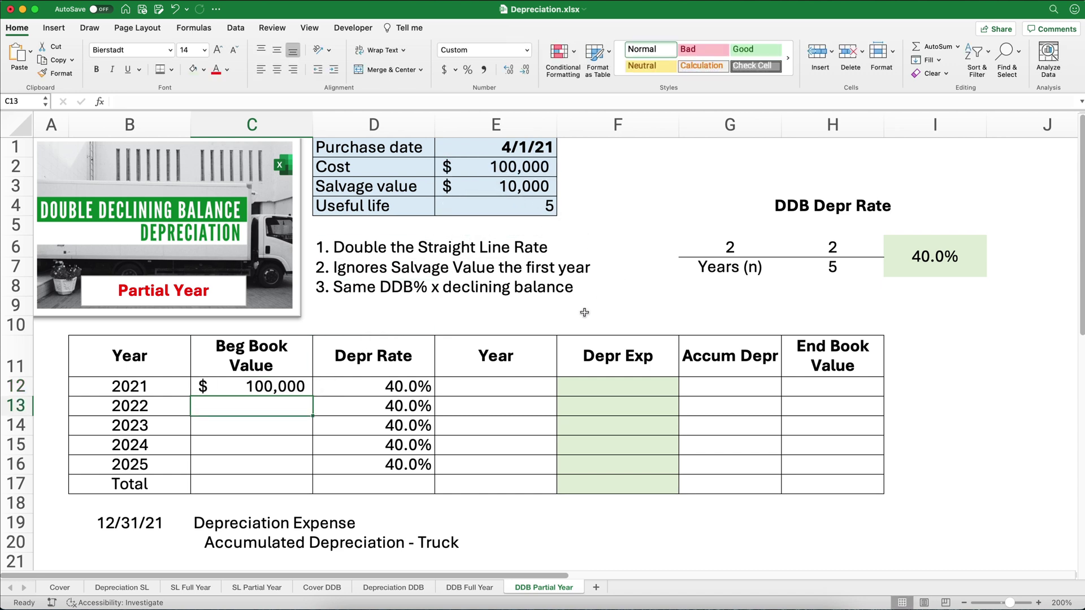
# Enter the 2021 partial-year fraction in E12 as =9/12.
pyautogui.click(498, 387)
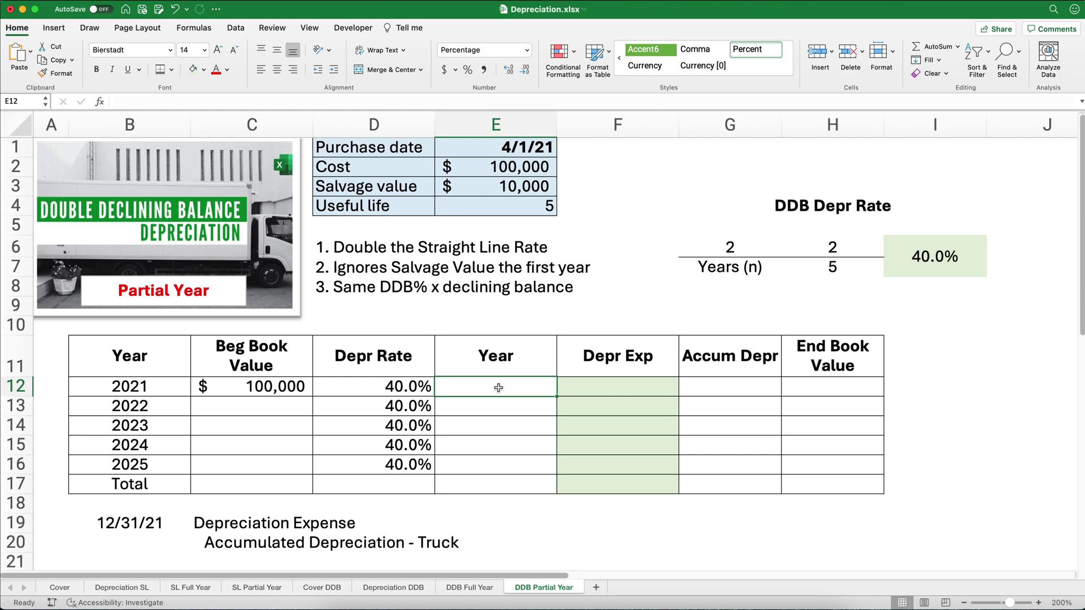
pyautogui.write('=9/12')
pyautogui.press('Return')
pyautogui.click(500, 390)
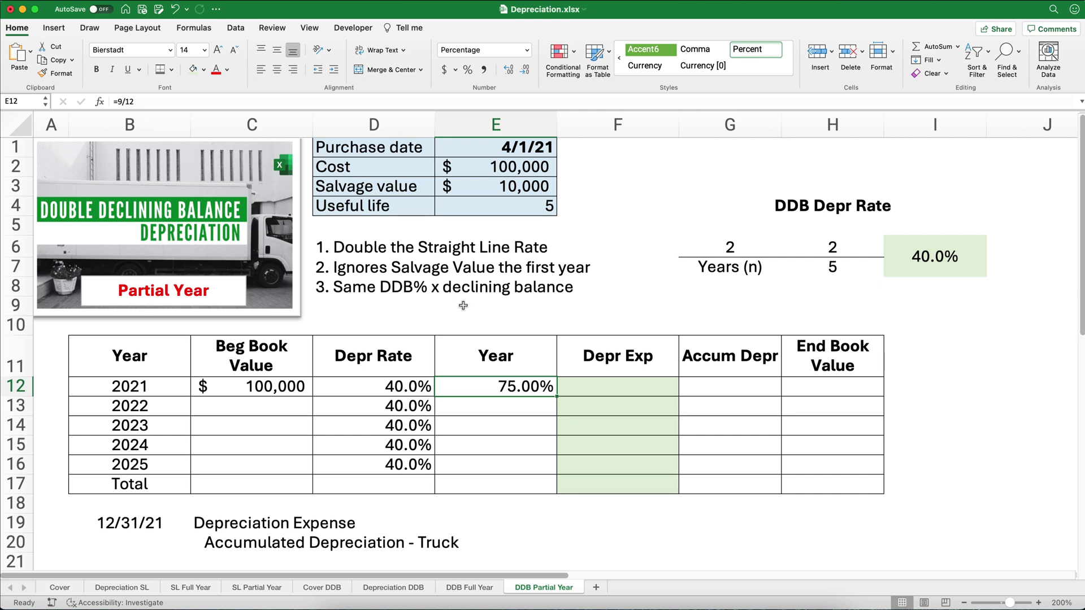
# Calculate the 2021 depreciation expense in F12 as book value times rate times year fraction with =C12*D12*E12.
pyautogui.click(596, 390)
pyautogui.write('=')
pyautogui.press('Left')
pyautogui.press('Left')
pyautogui.press('Left')
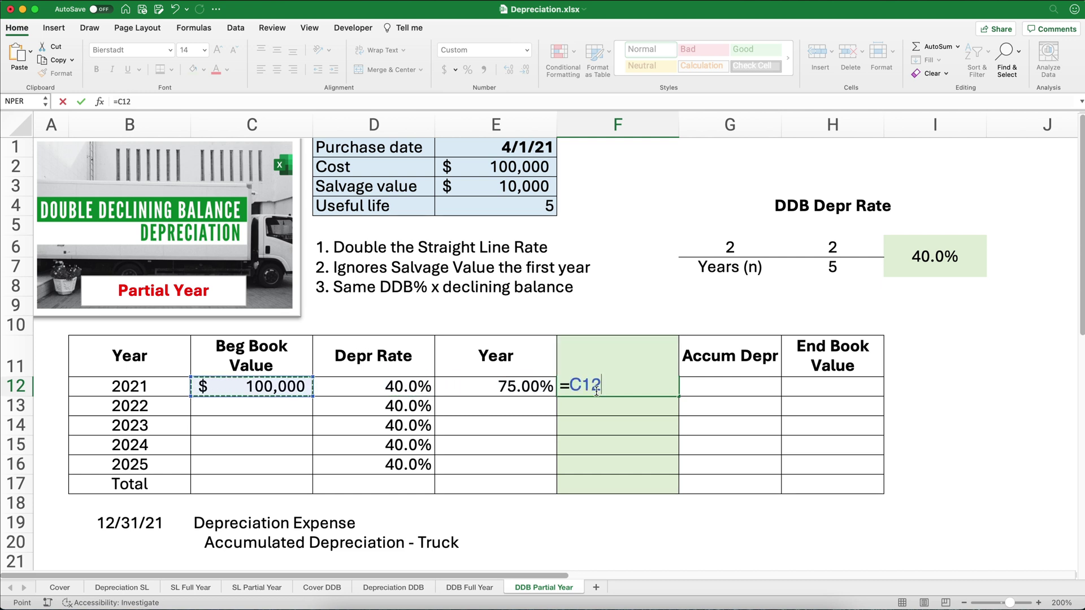
pyautogui.write('*')
pyautogui.press('Left')
pyautogui.press('Left')
pyautogui.write('*')
pyautogui.press('Left')
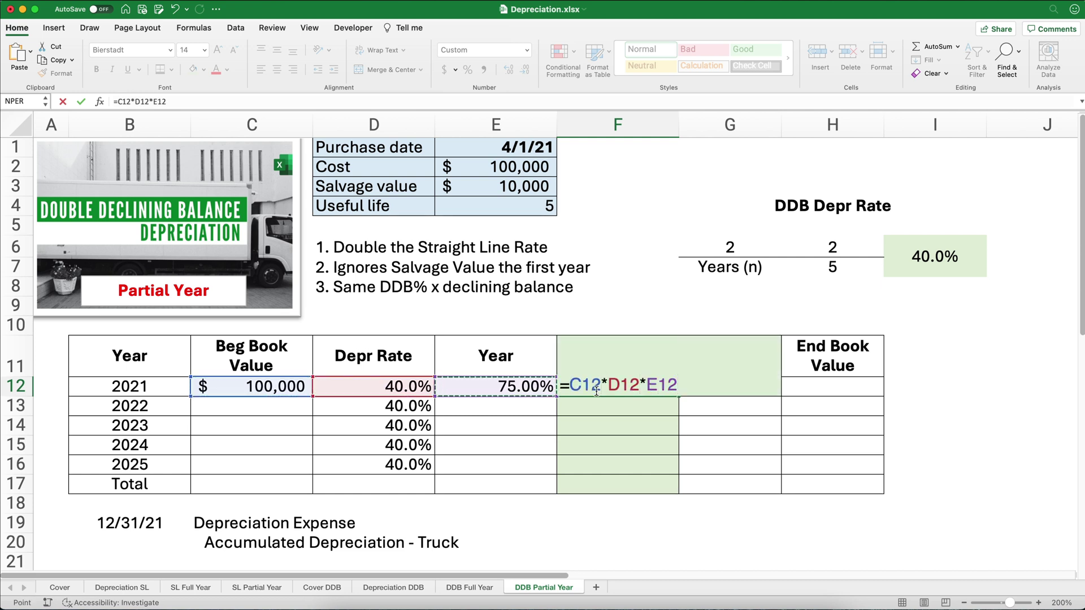
pyautogui.hotkey('ctrl', 'Return')
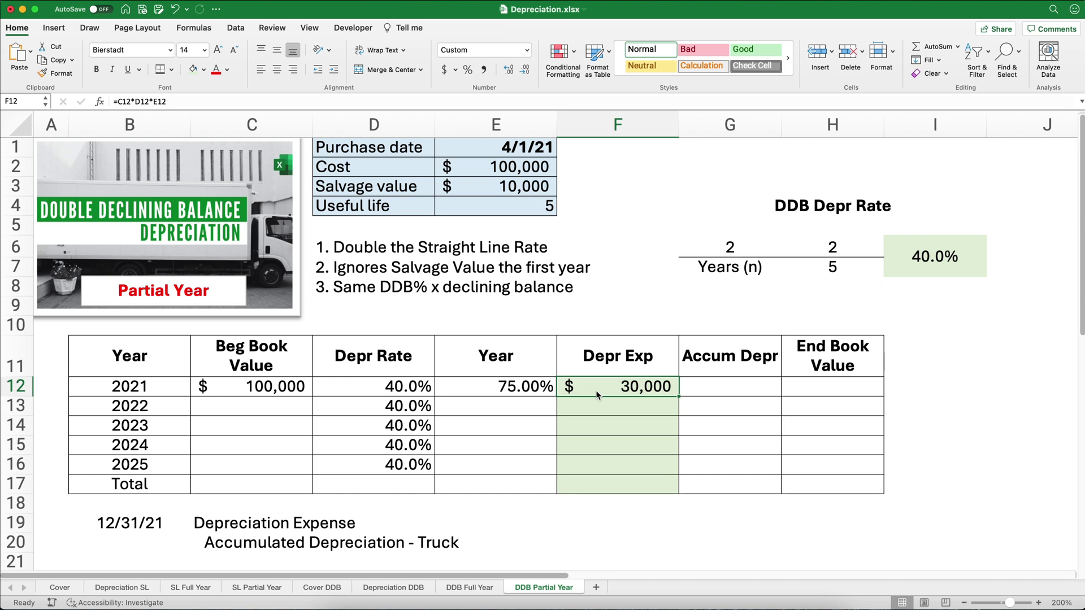
# Link the 2021 accumulated depreciation in G12 to that year's depreciation expense with =F12.
pyautogui.press('Tab')
pyautogui.write('=')
pyautogui.click(597, 390)
pyautogui.hotkey('ctrl', 'Return')
# Calculate the 2021 ending book value in H12 with =$E$2-G12 and fill the formula down through 2025 in H16.
pyautogui.press('Tab')
pyautogui.write('=')
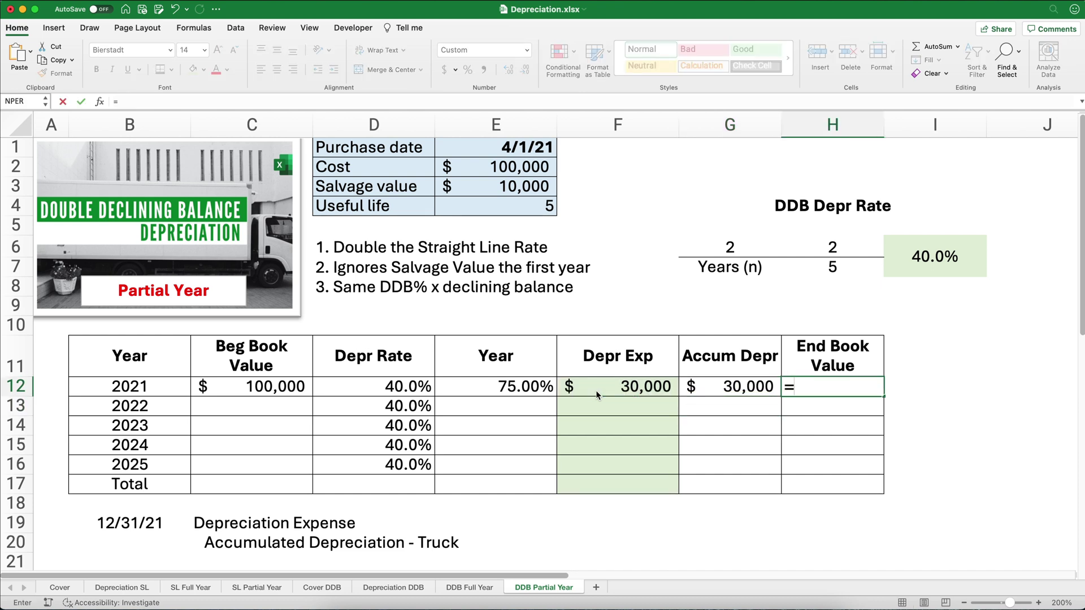
pyautogui.click(514, 173)
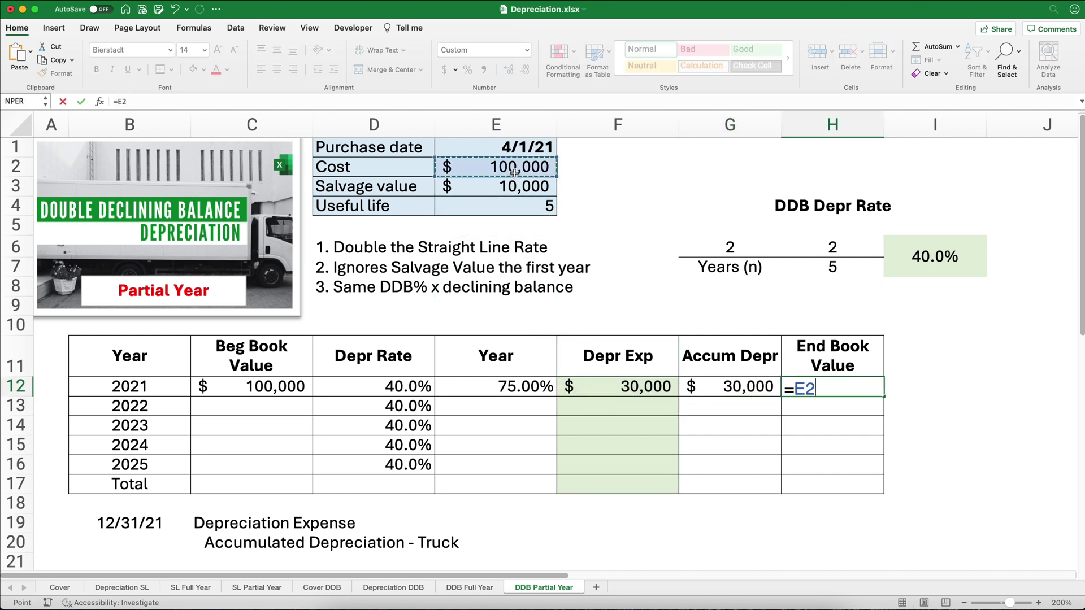
pyautogui.press('F4')
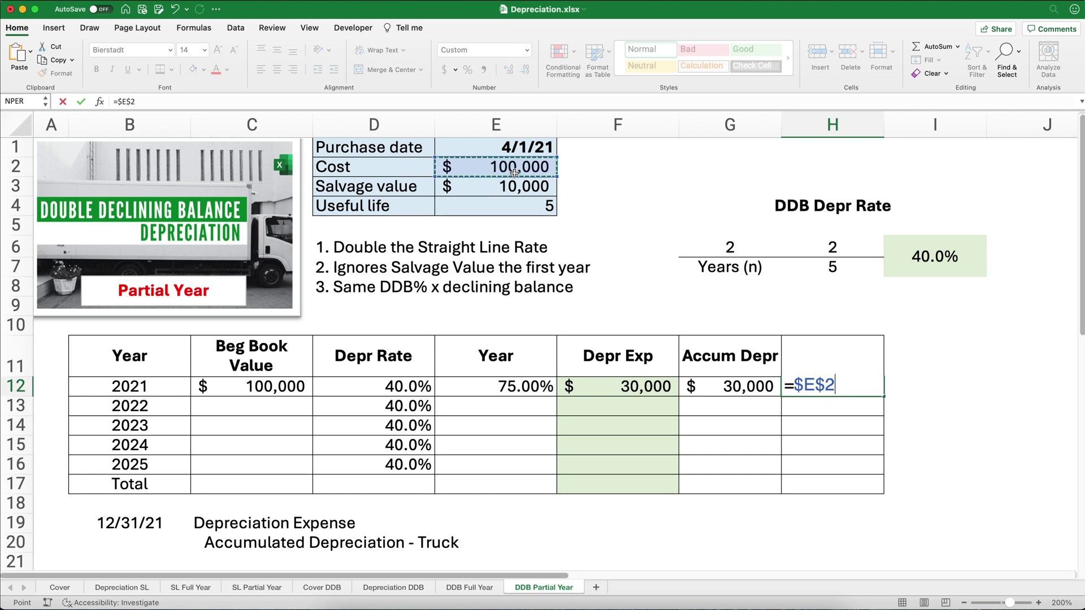
pyautogui.write('-')
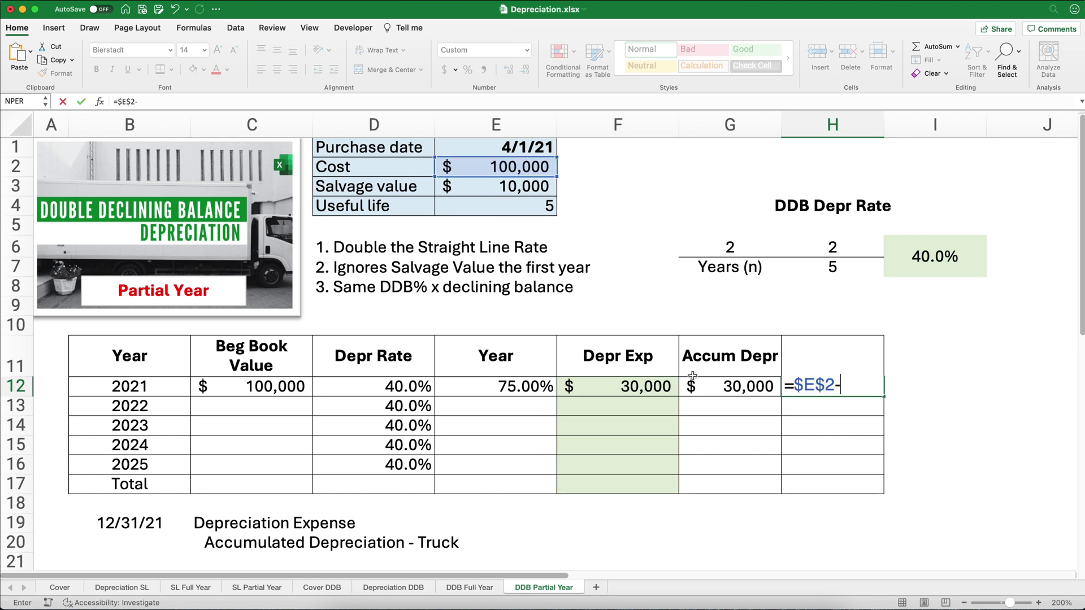
pyautogui.click(722, 389)
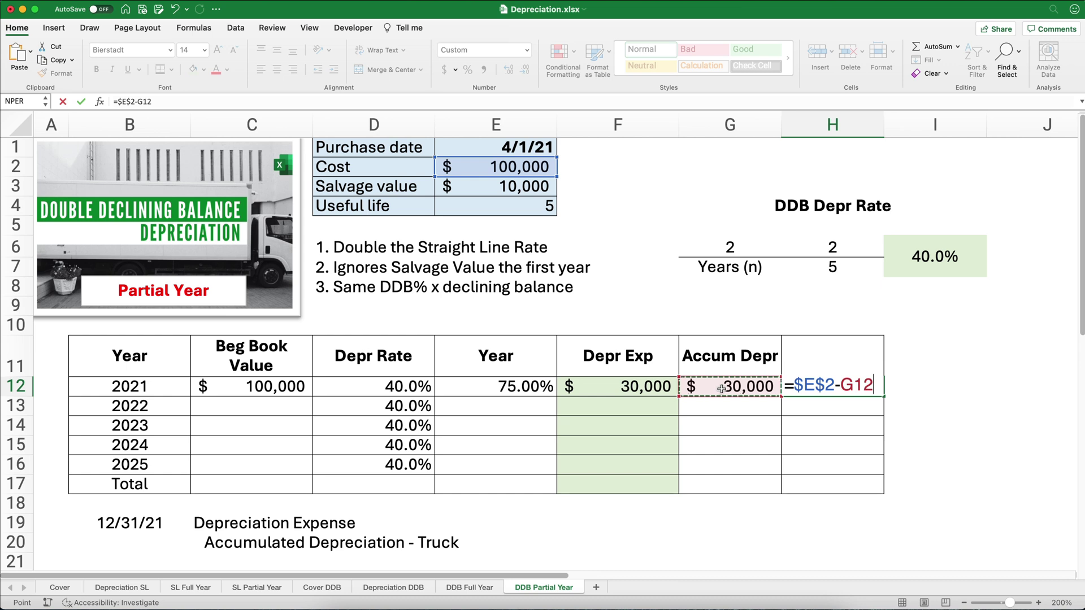
pyautogui.press('Return')
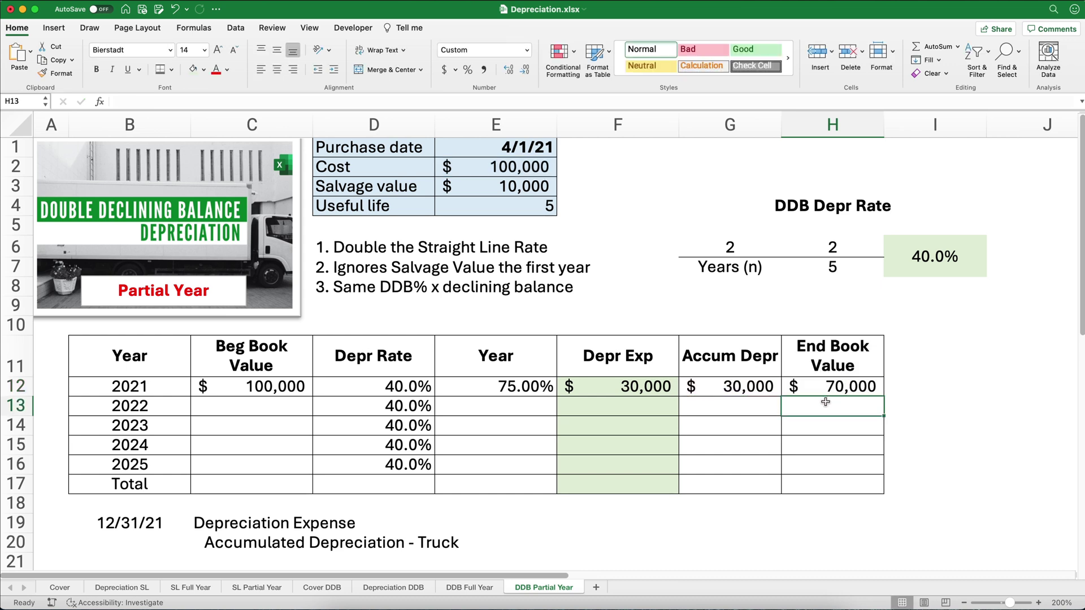
pyautogui.click(844, 388)
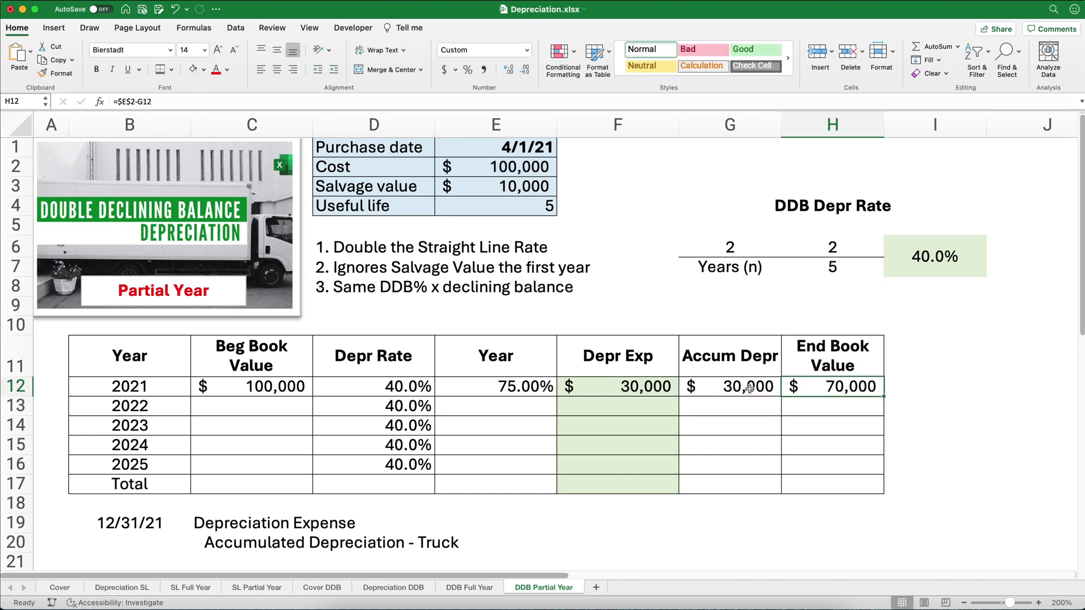
pyautogui.moveTo(885, 395); pyautogui.dragTo(885, 467)
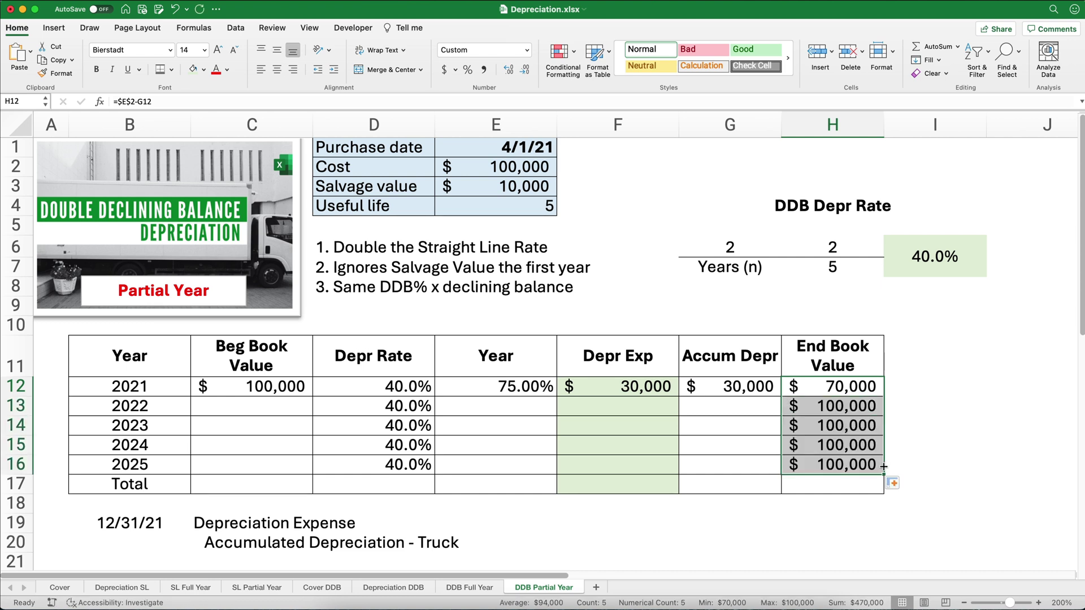
# Link the 2022 beginning book value in C13 to the prior ending book value with =H12 and fill it down to C16.
pyautogui.click(254, 394)
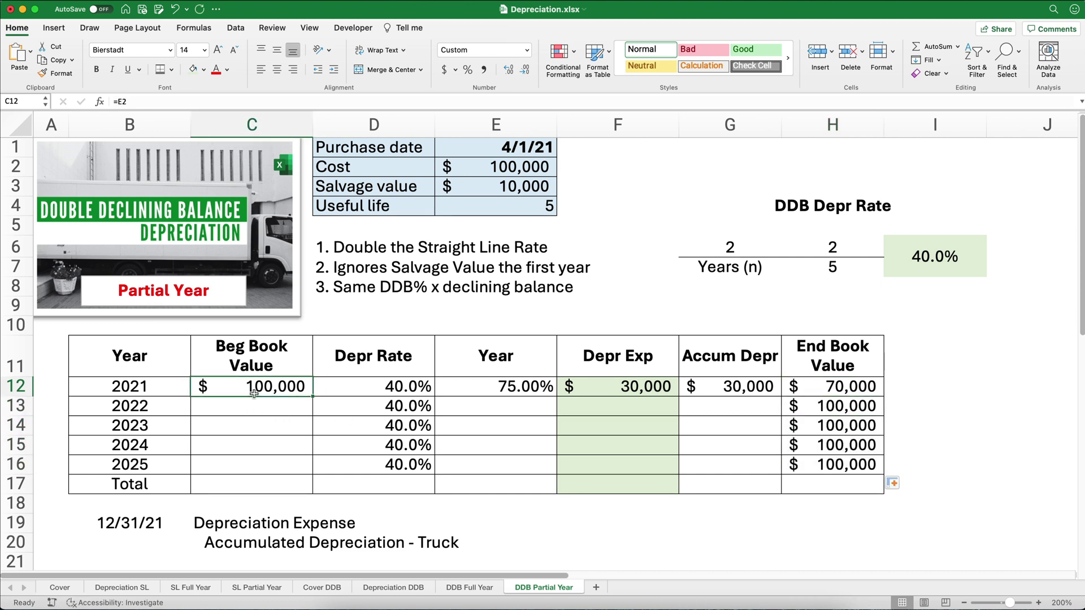
pyautogui.click(257, 404)
pyautogui.write('=')
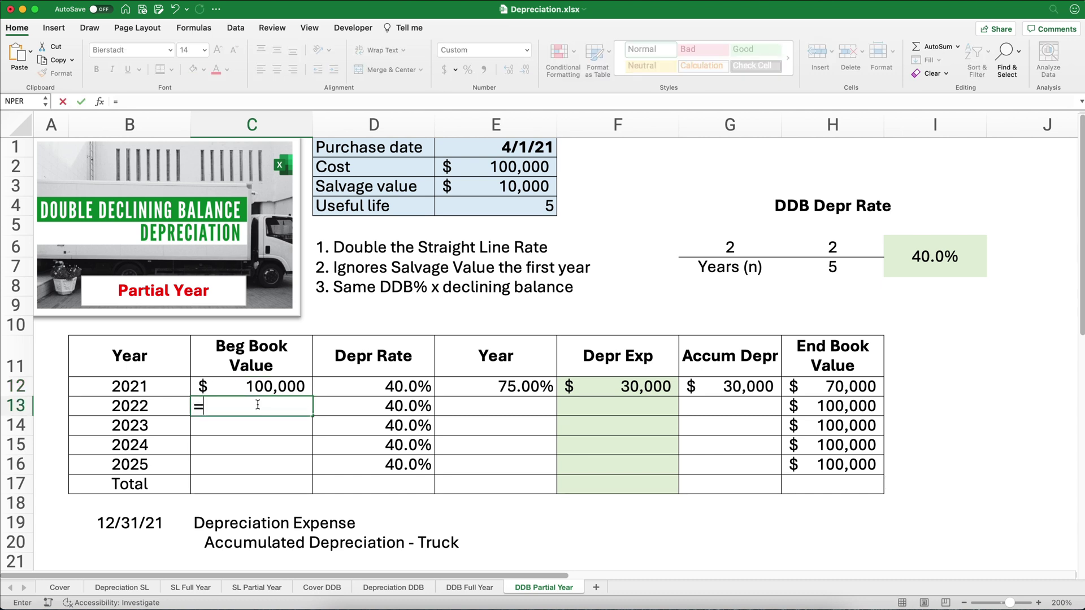
pyautogui.click(830, 387)
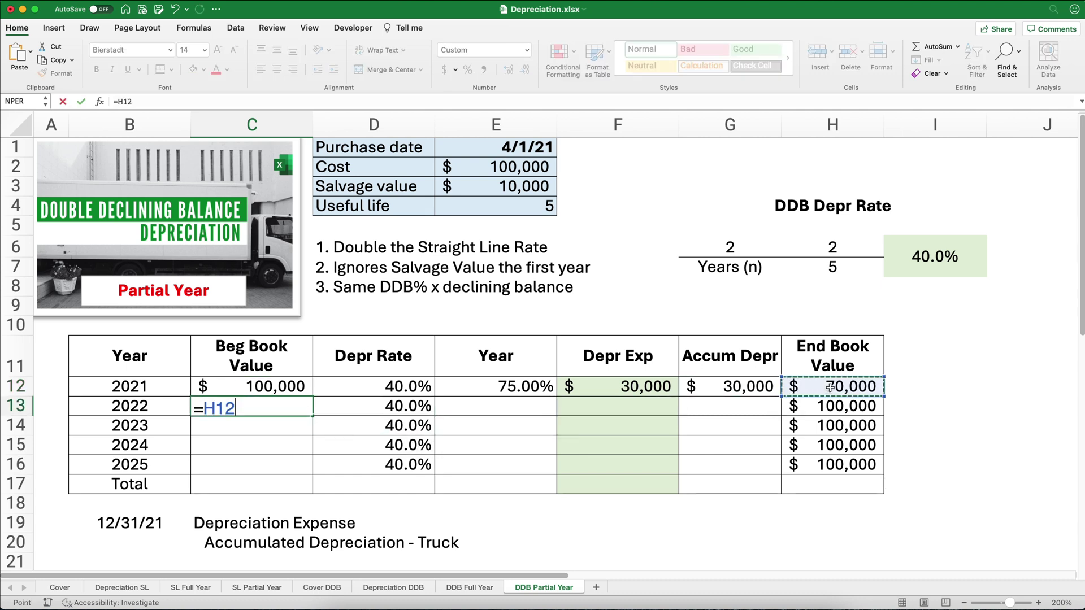
pyautogui.press('Return')
pyautogui.click(293, 406)
pyautogui.moveTo(314, 416); pyautogui.dragTo(313, 468)
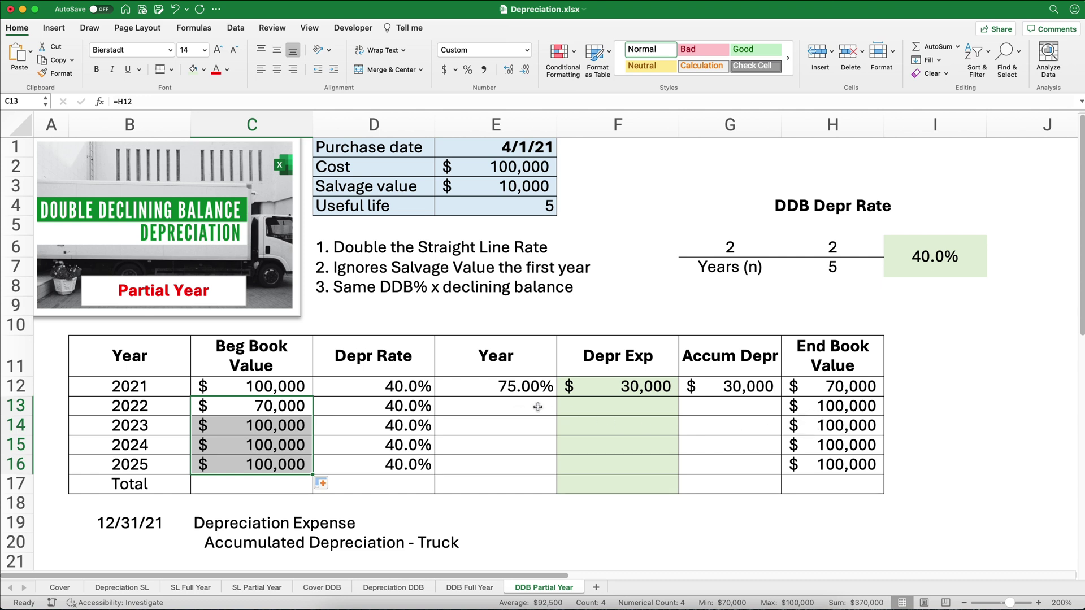
# Calculate the 2022 depreciation expense in F13 as beginning book value times rate with =C13*D13.
pyautogui.click(604, 403)
pyautogui.write('=')
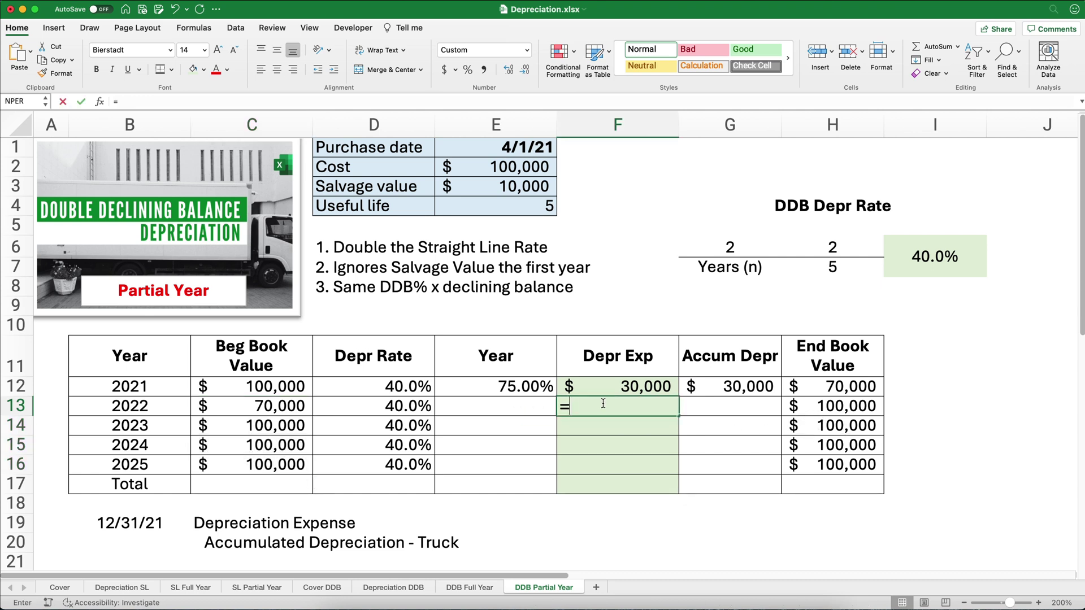
pyautogui.press('Left')
pyautogui.press('Left')
pyautogui.press('Left')
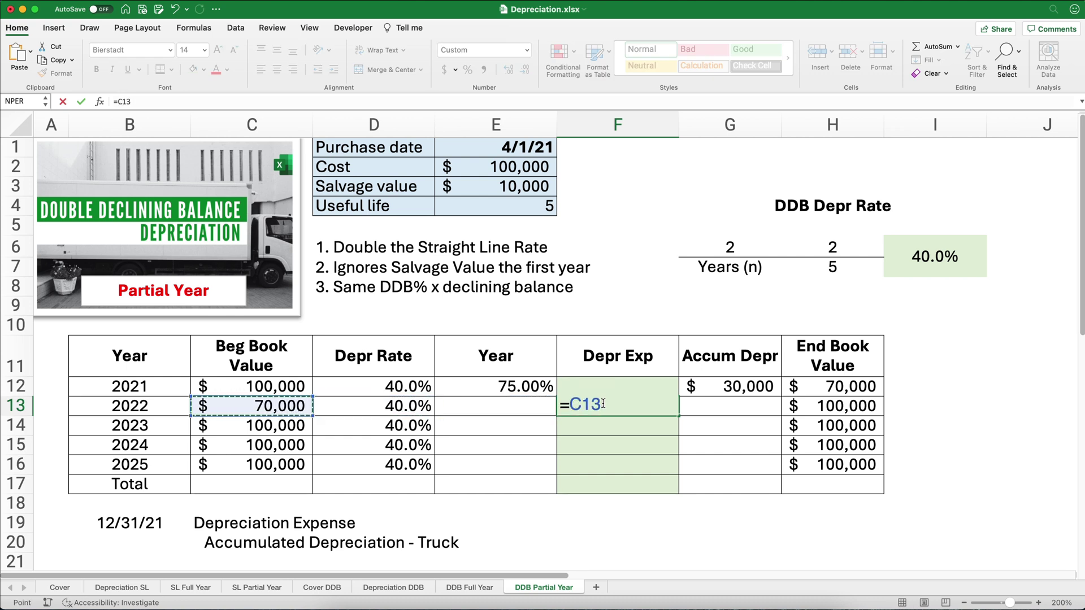
pyautogui.write('*')
pyautogui.press('Left')
pyautogui.press('Left')
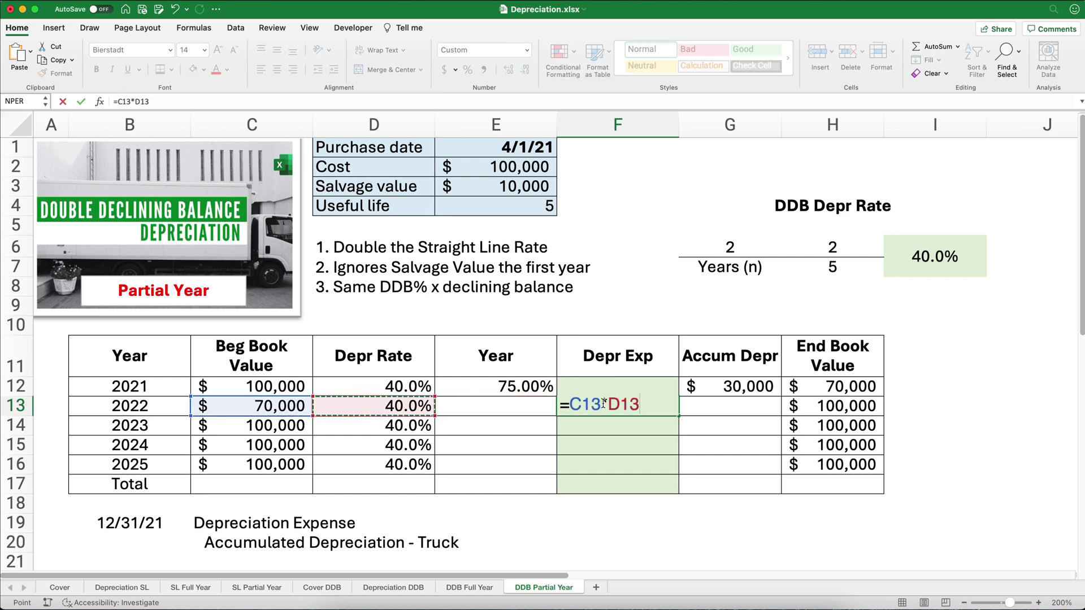
pyautogui.press('Tab')
# Calculate the 2022 accumulated depreciation in G13 with =G12+F13 and fill the formula down through 2025 in G16.
pyautogui.write('=')
pyautogui.press('Up')
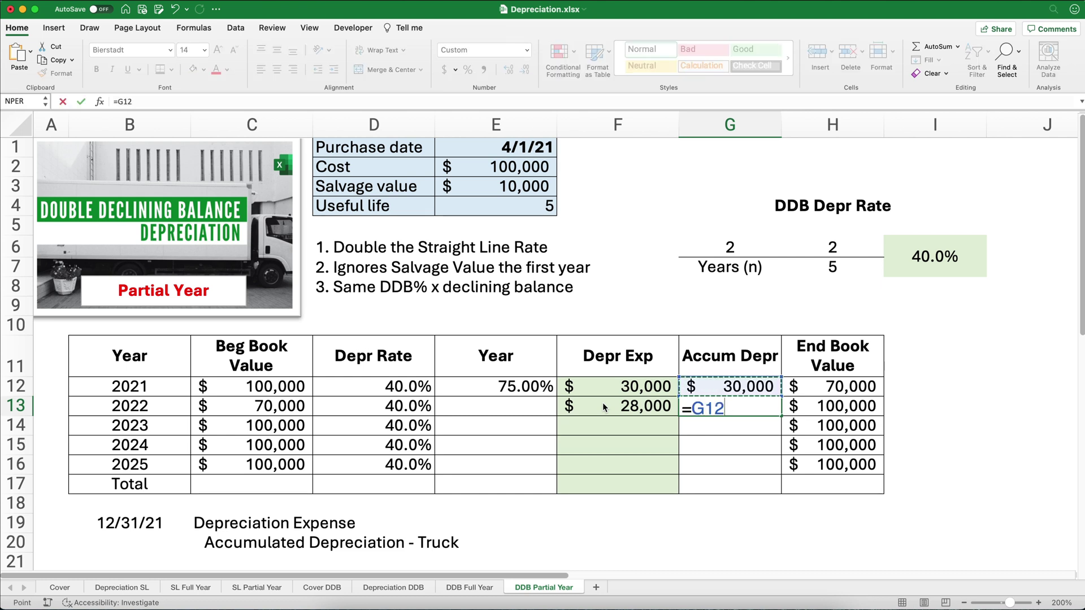
pyautogui.write('+')
pyautogui.press('Left')
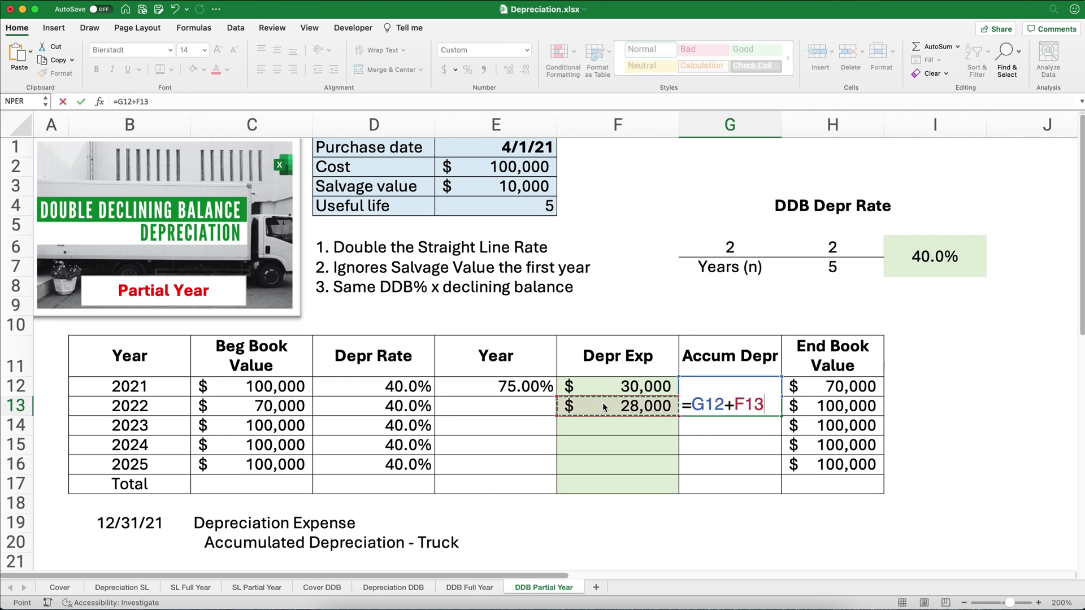
pyautogui.press('Return')
pyautogui.click(743, 407)
pyautogui.moveTo(782, 416); pyautogui.dragTo(782, 467)
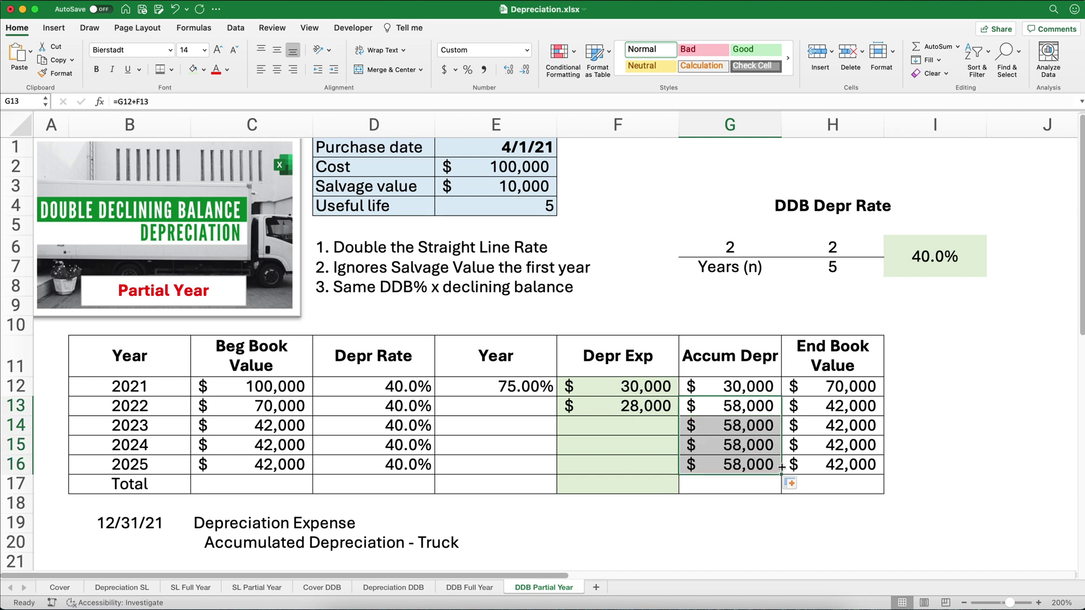
# Fill the 2022 depreciation expense formula from F13 down to F16 and sum the F12:F16 expenses in the Total row at F17.
pyautogui.click(646, 407)
pyautogui.moveTo(680, 416); pyautogui.dragTo(678, 467)
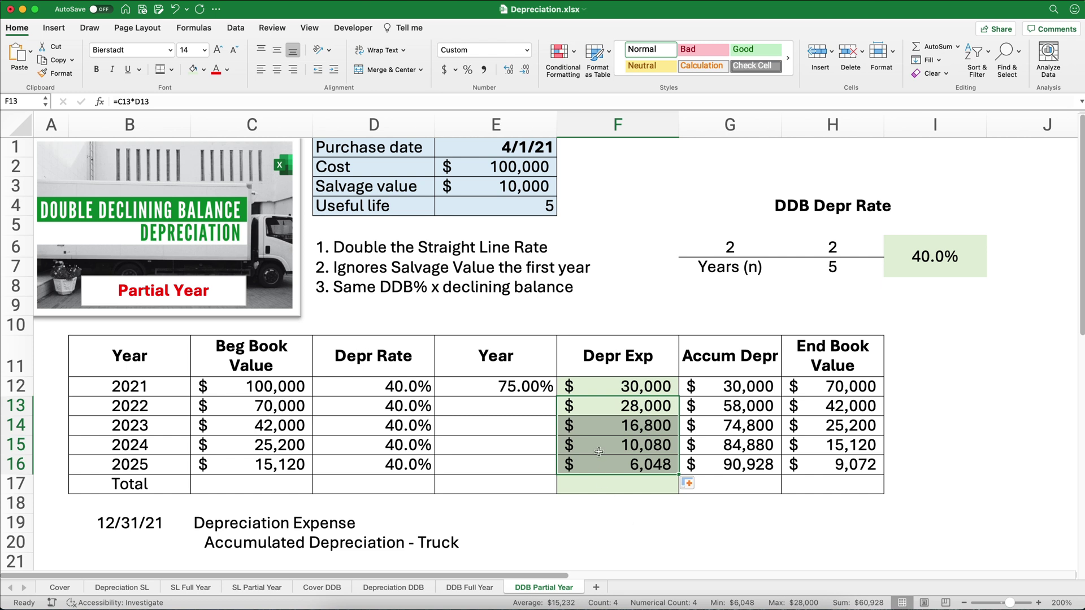
pyautogui.moveTo(612, 384); pyautogui.dragTo(620, 479)
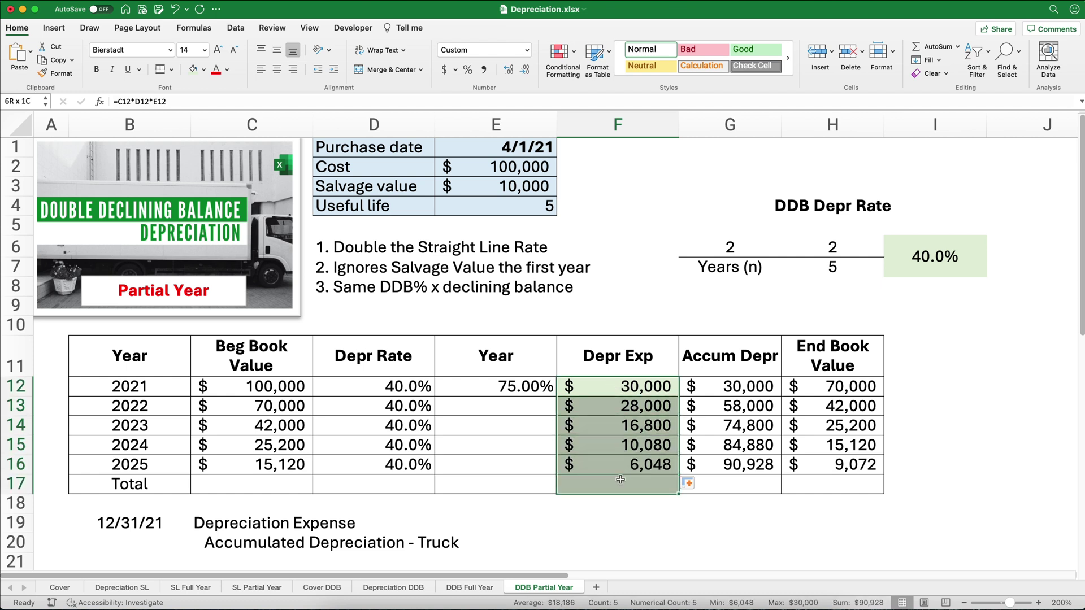
pyautogui.press('super+shift+t')
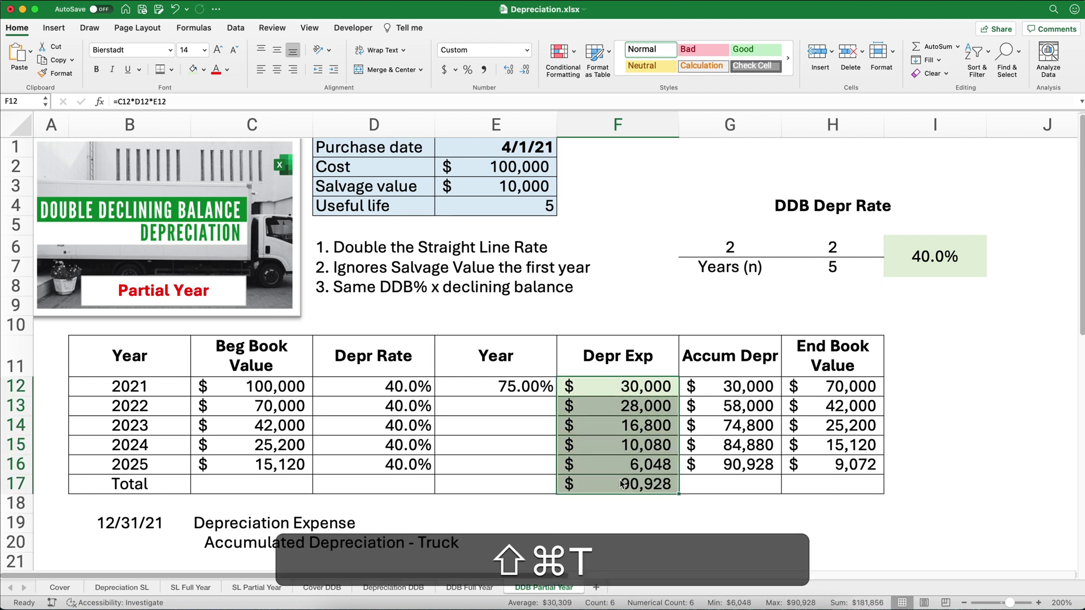
# Replace the 2025 depreciation rate in D16 with the label PLUG.
pyautogui.moveTo(526, 173); pyautogui.dragTo(526, 189)
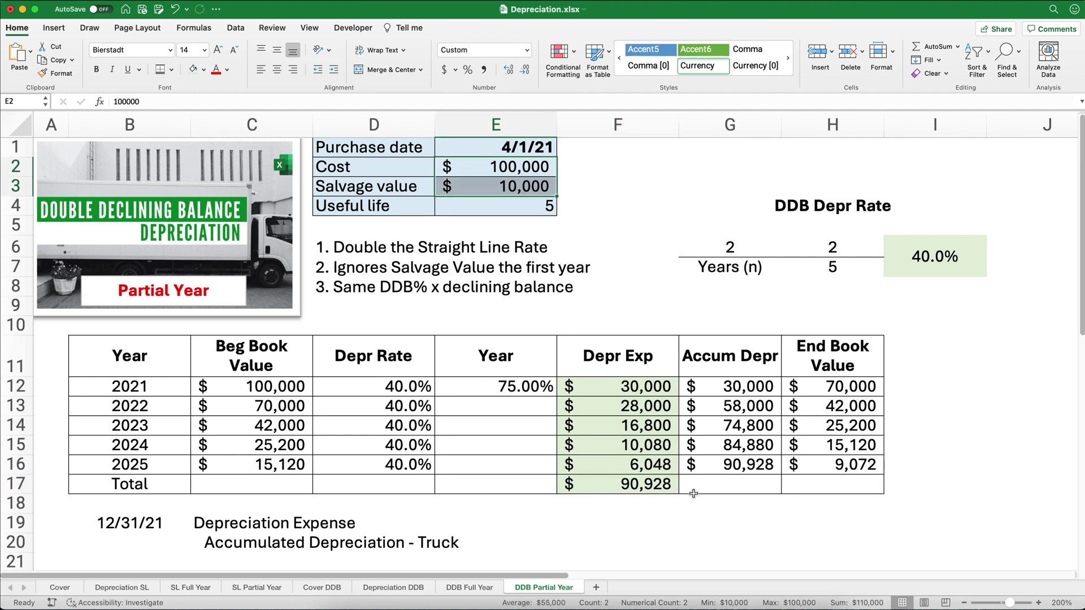
pyautogui.click(640, 465)
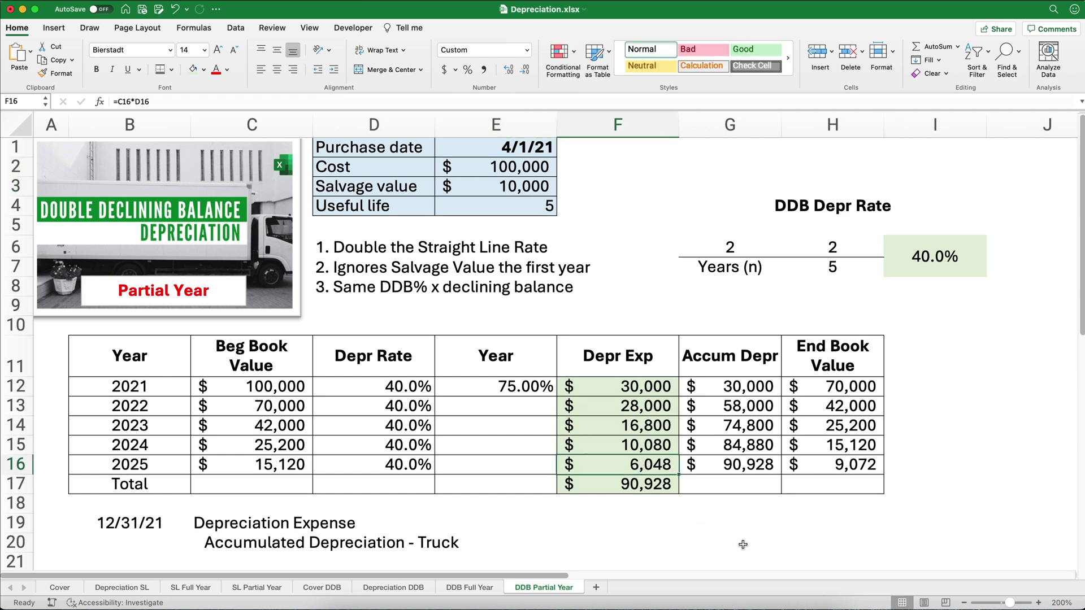
pyautogui.click(399, 464)
pyautogui.write('PLUG')
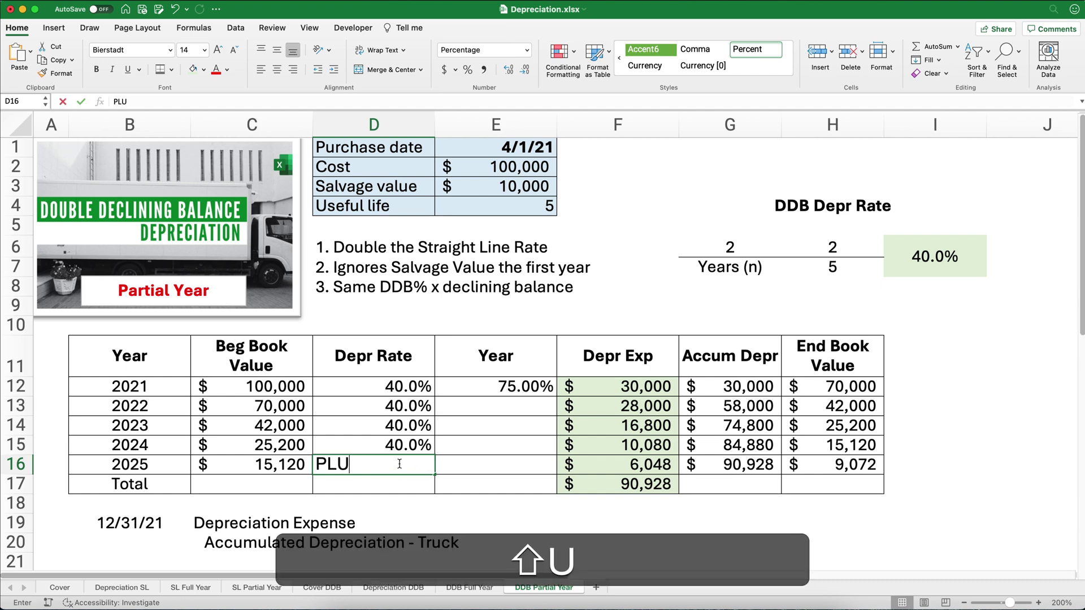
pyautogui.press('Return')
# Calculate the 2025 plug depreciation expense in F16 as the 2024 ending book value minus the salvage value with =H15-E3.
pyautogui.press('Up')
pyautogui.press('Right')
pyautogui.press('Right')
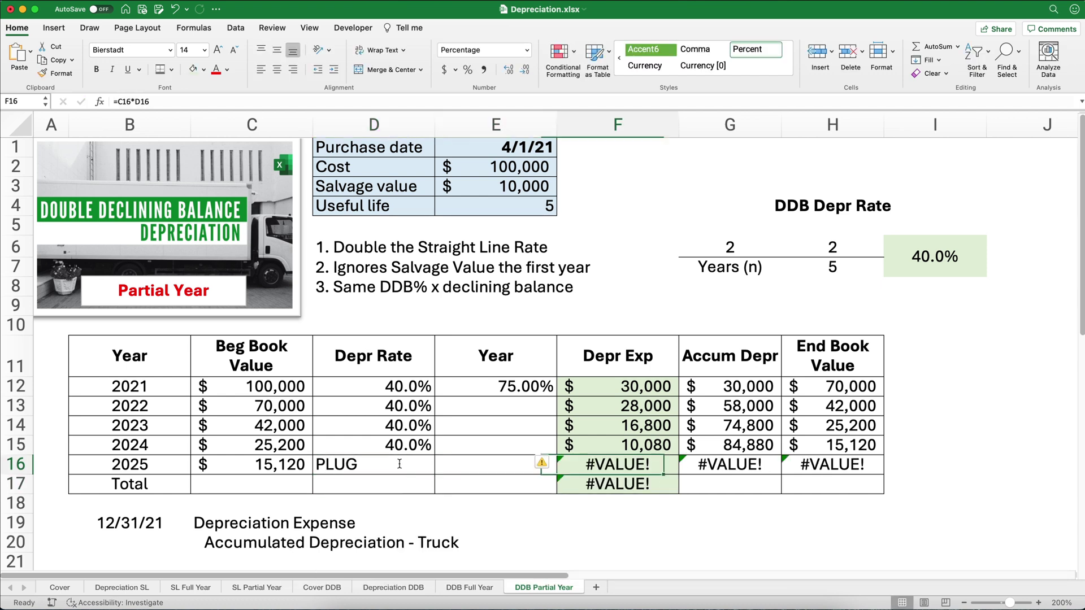
pyautogui.write('=')
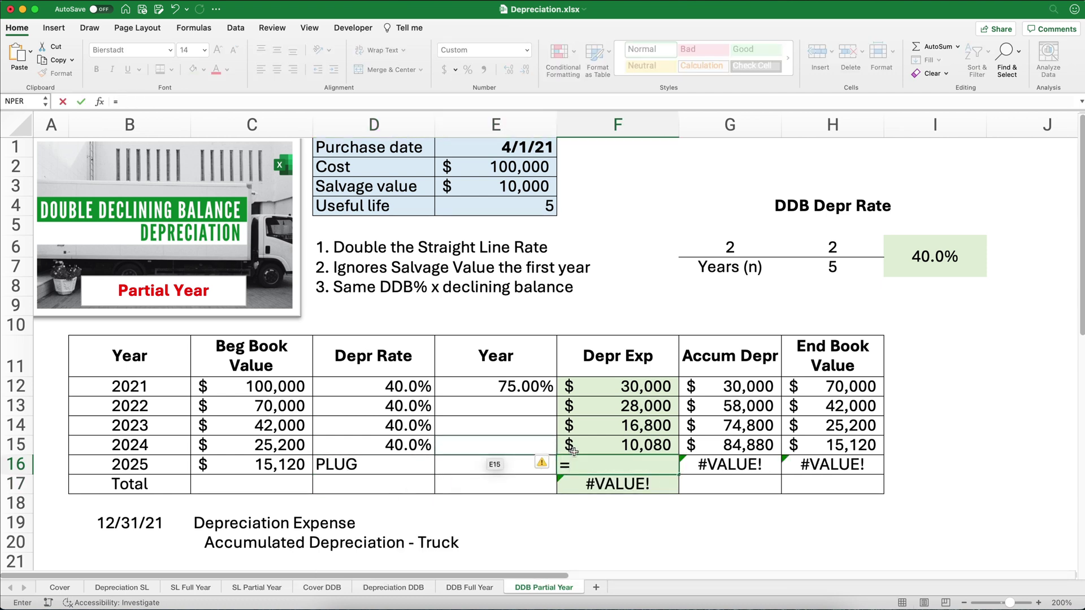
pyautogui.click(816, 445)
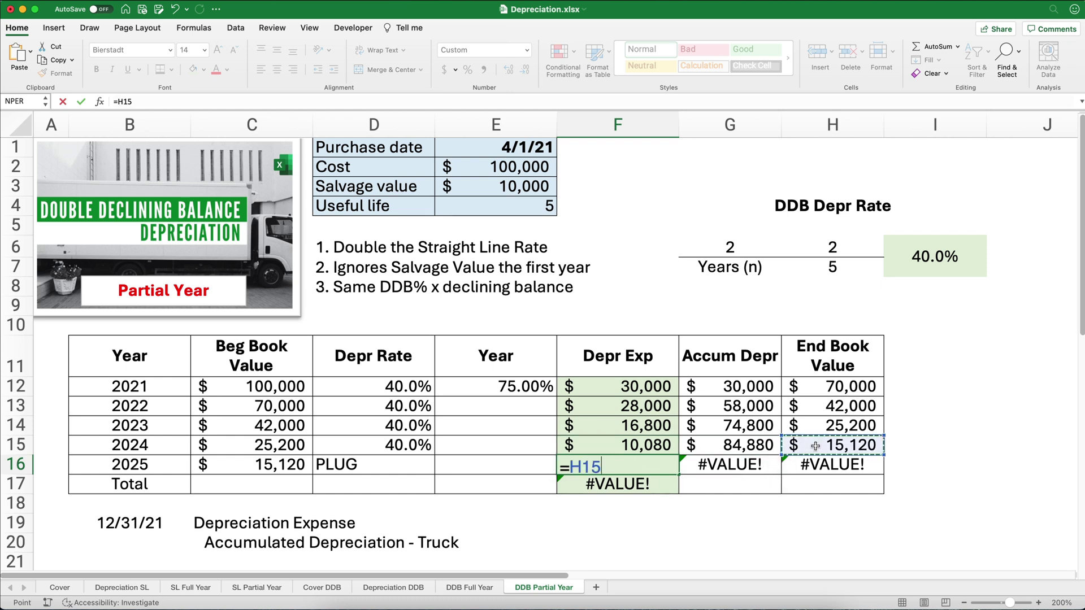
pyautogui.write('-')
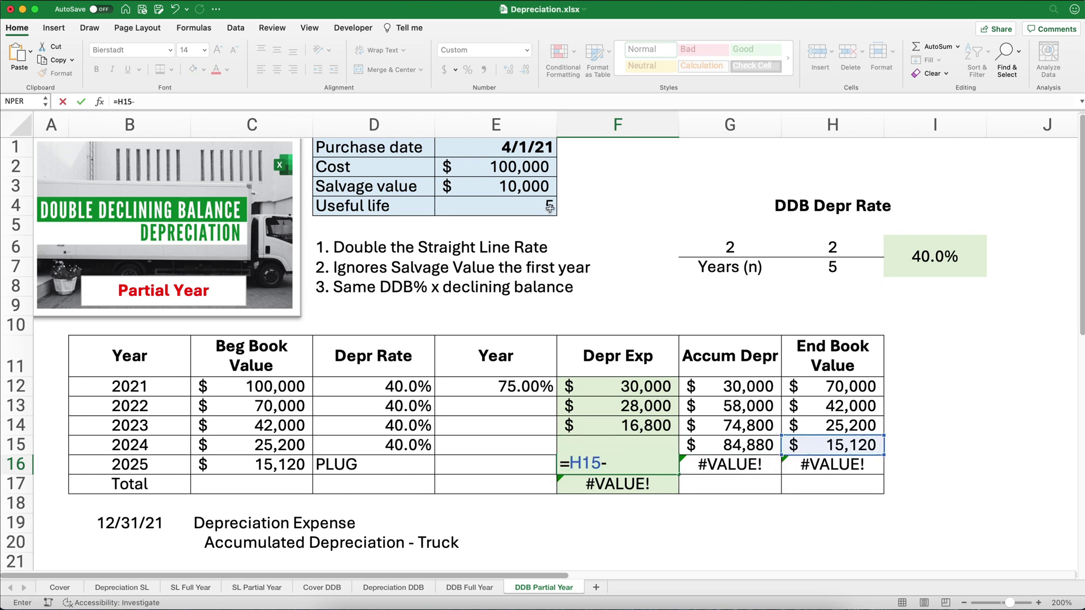
pyautogui.click(517, 188)
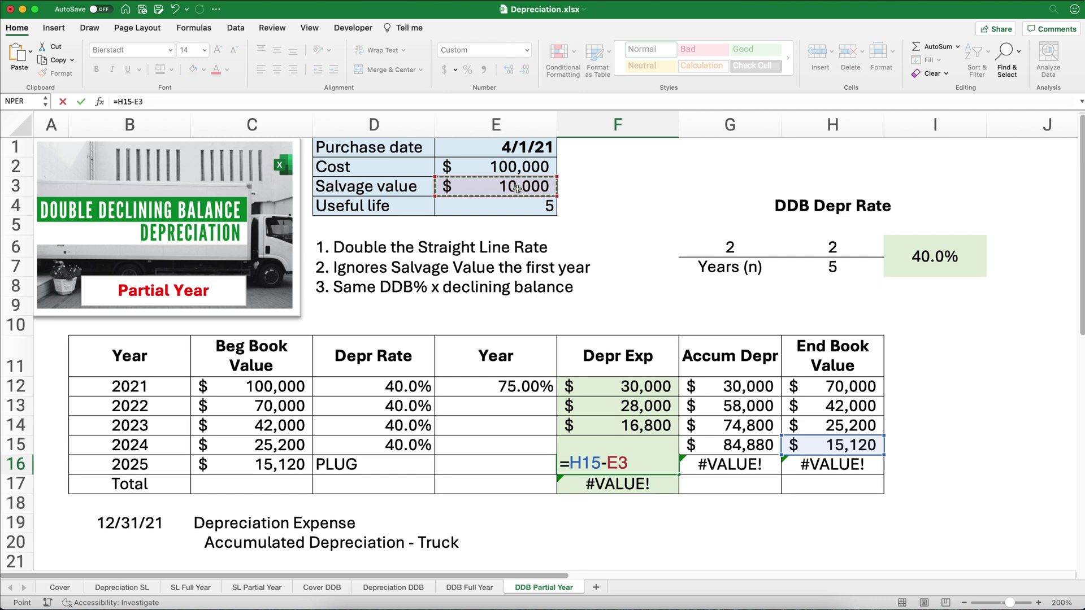
pyautogui.press('Return')
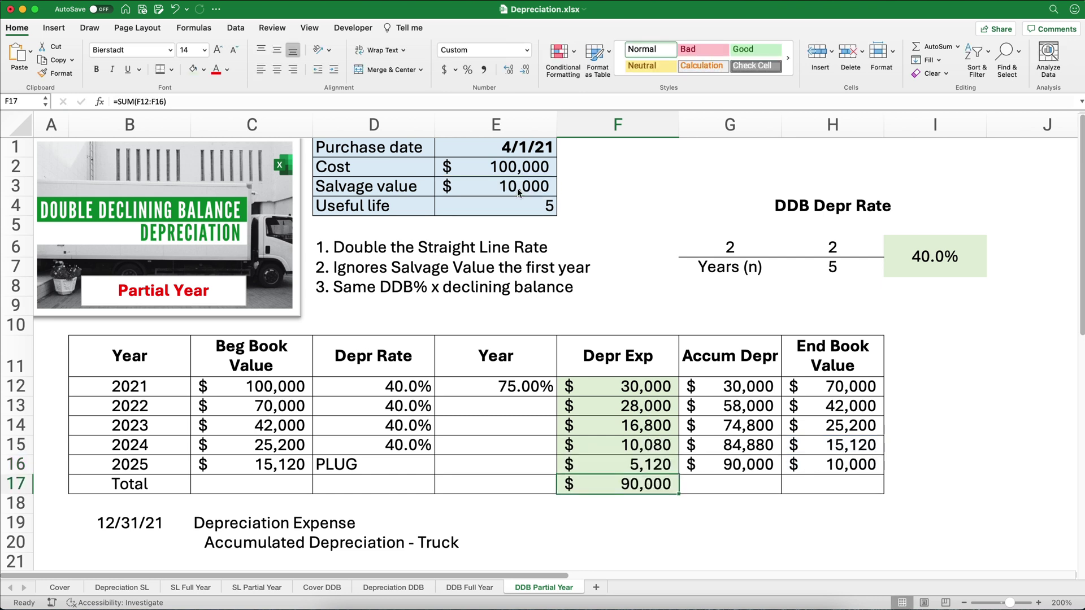
pyautogui.click(649, 466)
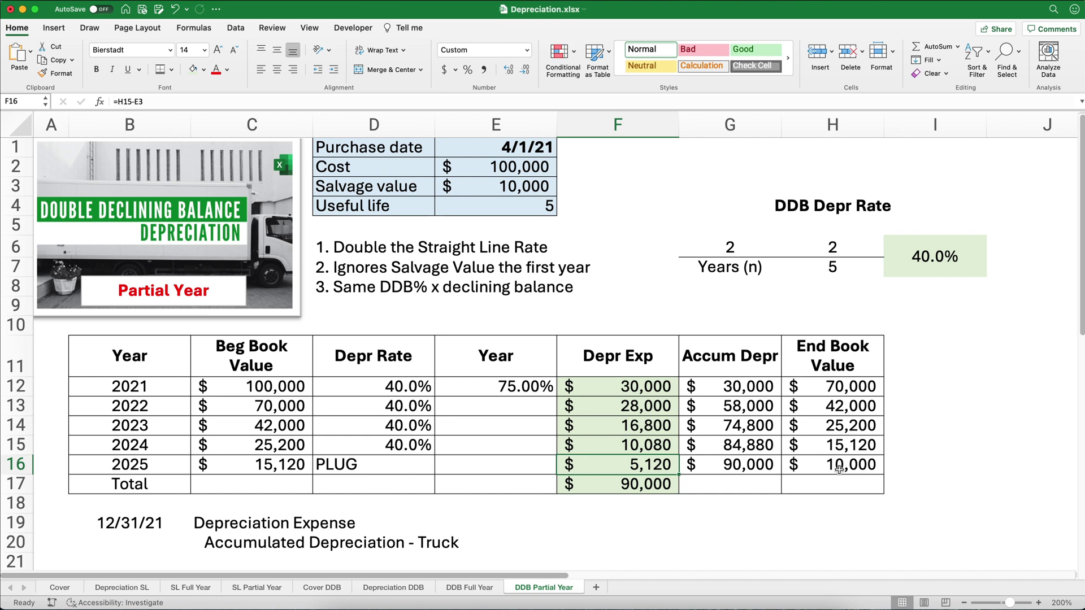
pyautogui.click(379, 191)
pyautogui.moveTo(379, 190); pyautogui.dragTo(487, 193)
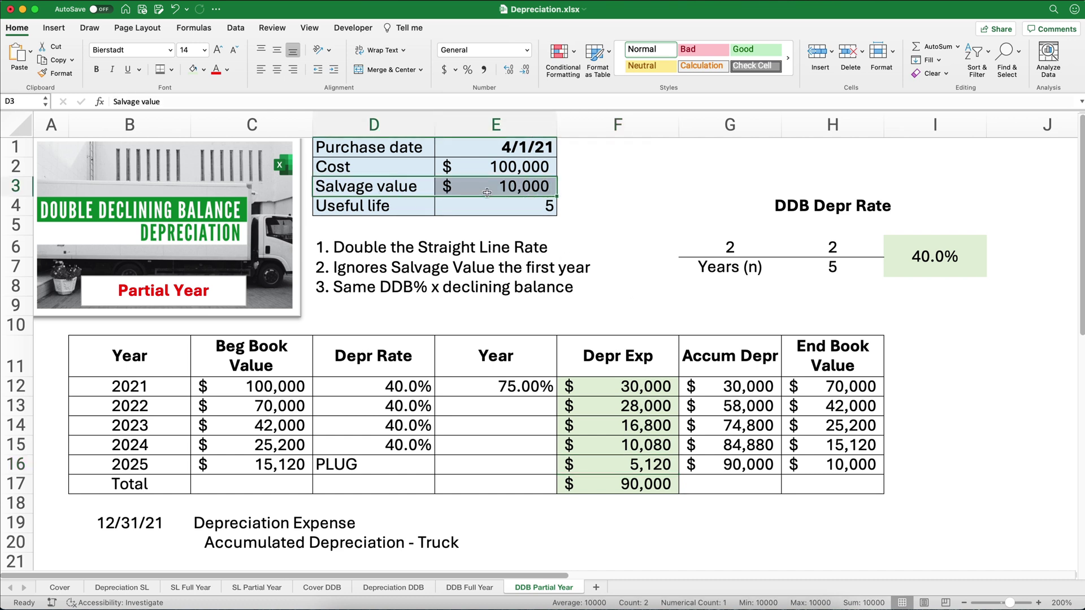
# Fill the 12/31/21 entry's Depreciation Expense debit in E19 and Accumulated Depreciation - Truck credit in F20 with =F12.
pyautogui.click(516, 524)
pyautogui.write('=')
pyautogui.click(627, 388)
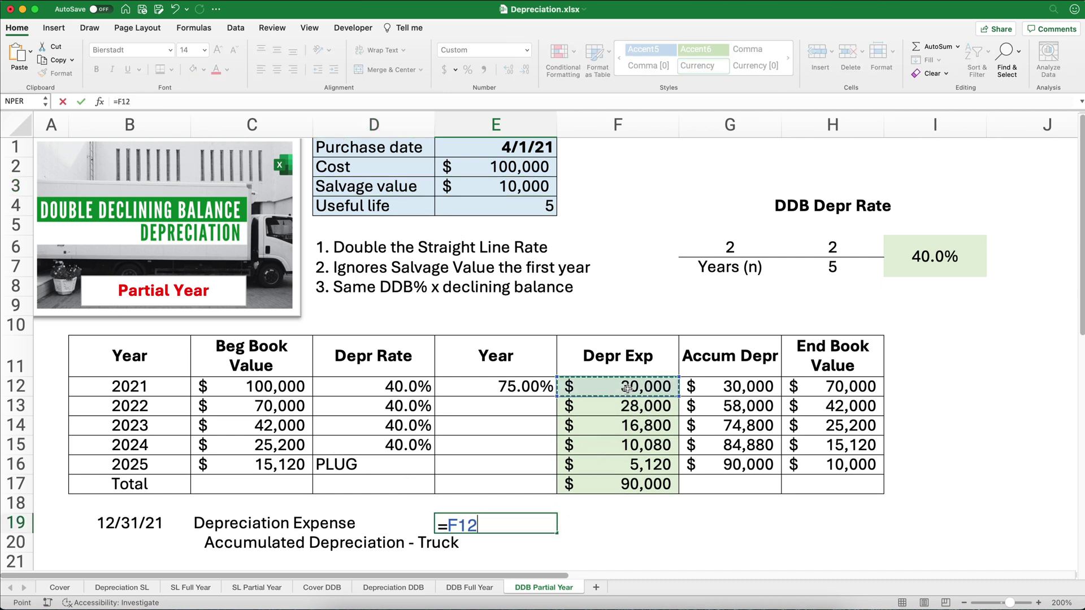
pyautogui.press('Return')
pyautogui.press('Tab')
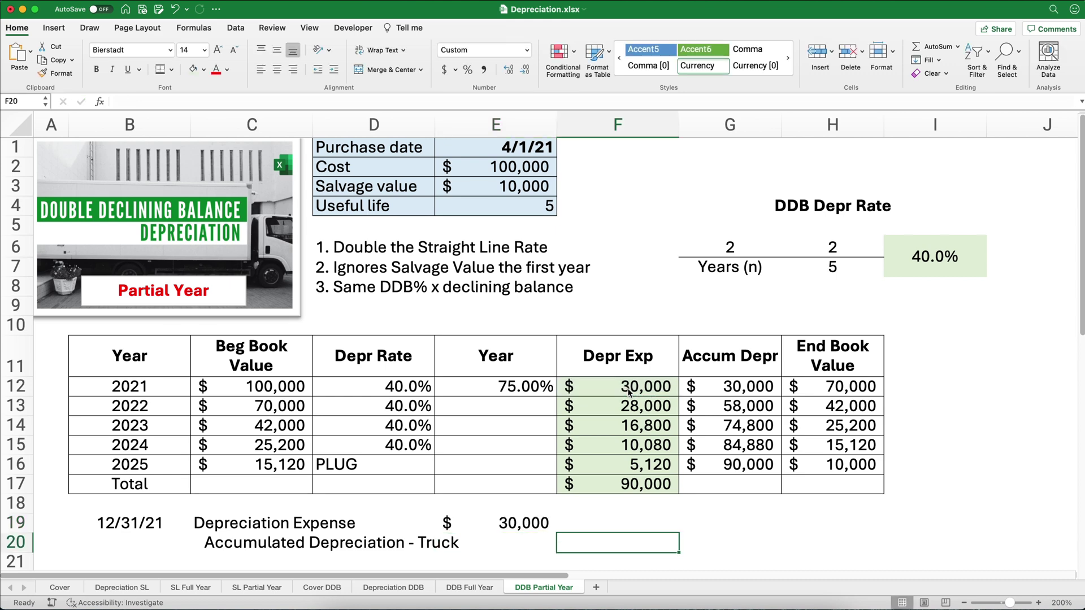
pyautogui.write('=')
pyautogui.click(632, 387)
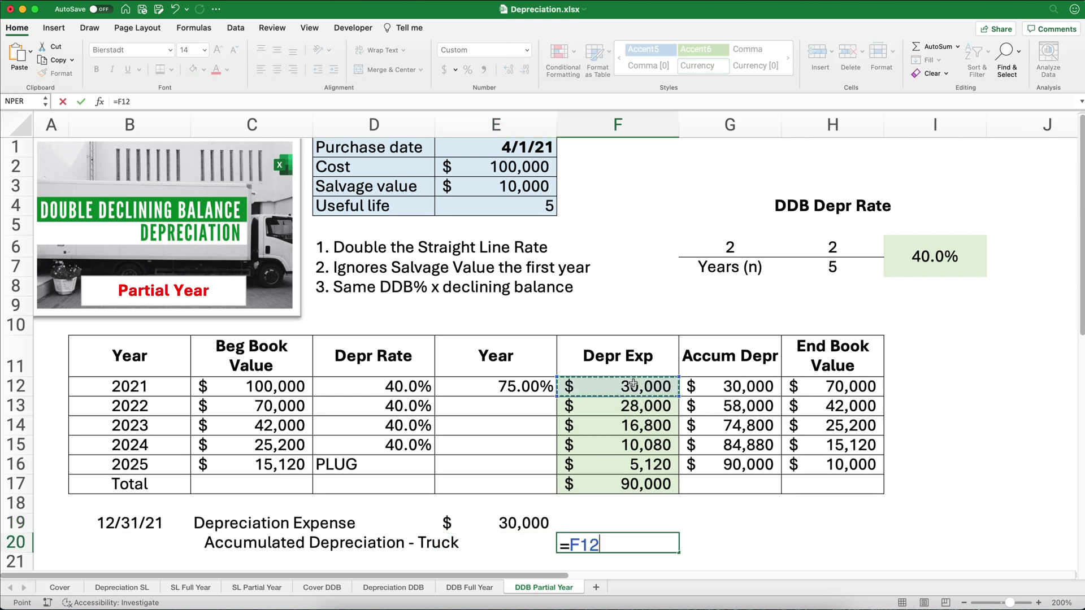
pyautogui.press('Return')
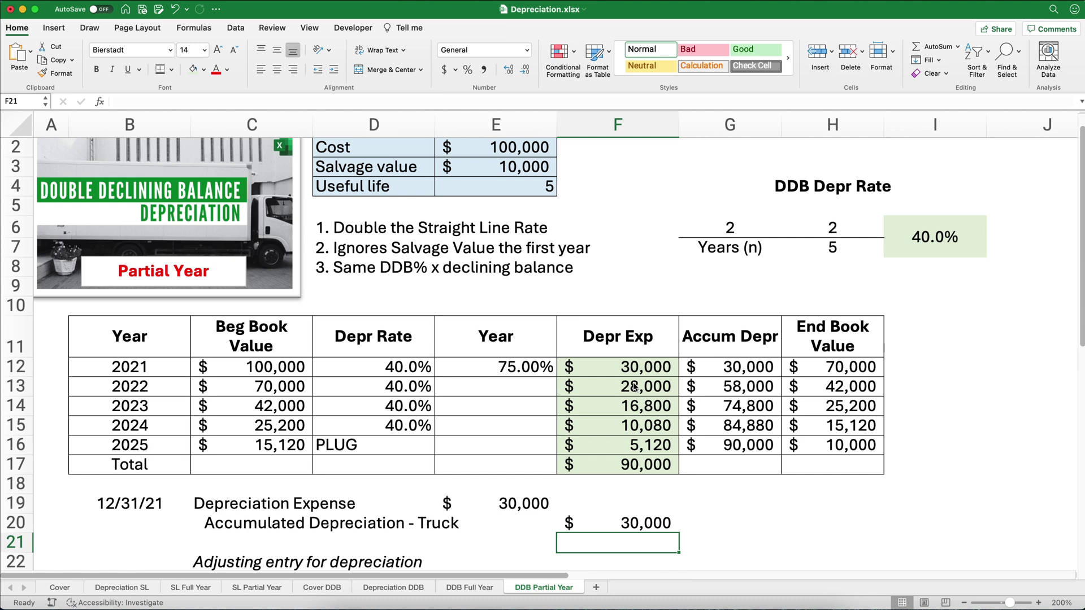